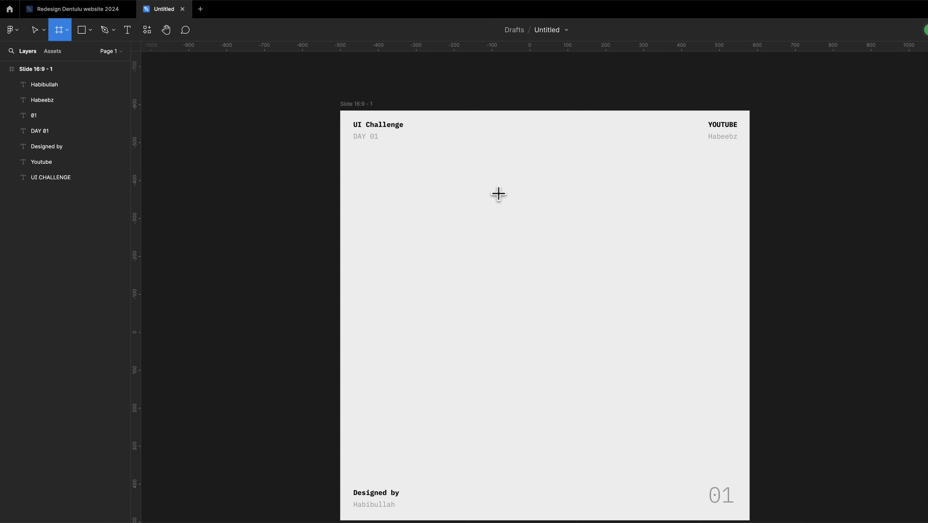
# Step: Draw a frame on the slide, size it 450 × 640, and move it to the slide's vertical middle
pyautogui.moveTo(466, 180); pyautogui.dragTo(641, 423)
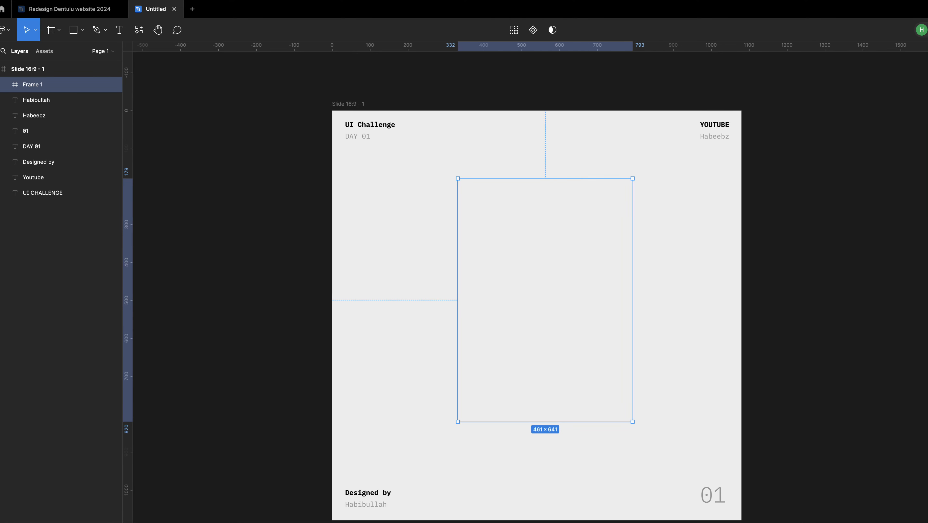
pyautogui.click(849, 126)
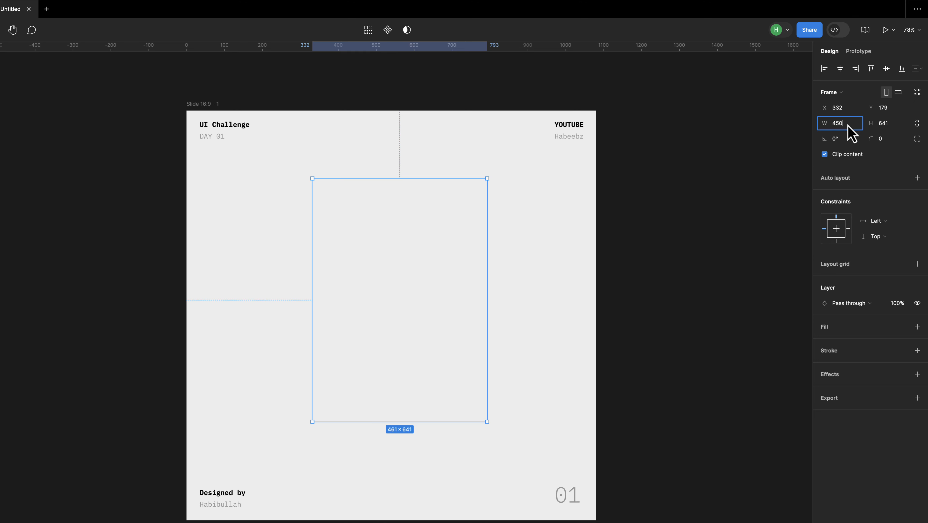
pyautogui.press('Tab')
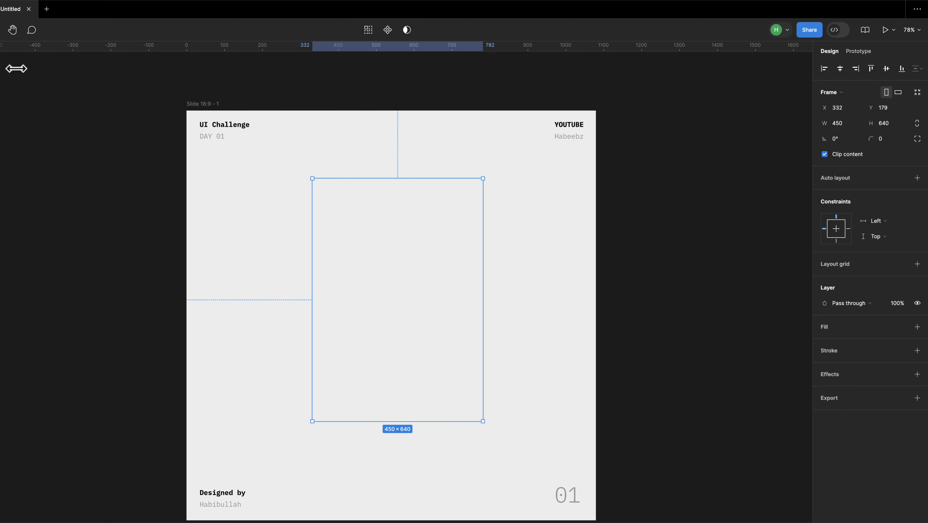
pyautogui.moveTo(376, 203); pyautogui.dragTo(375, 217)
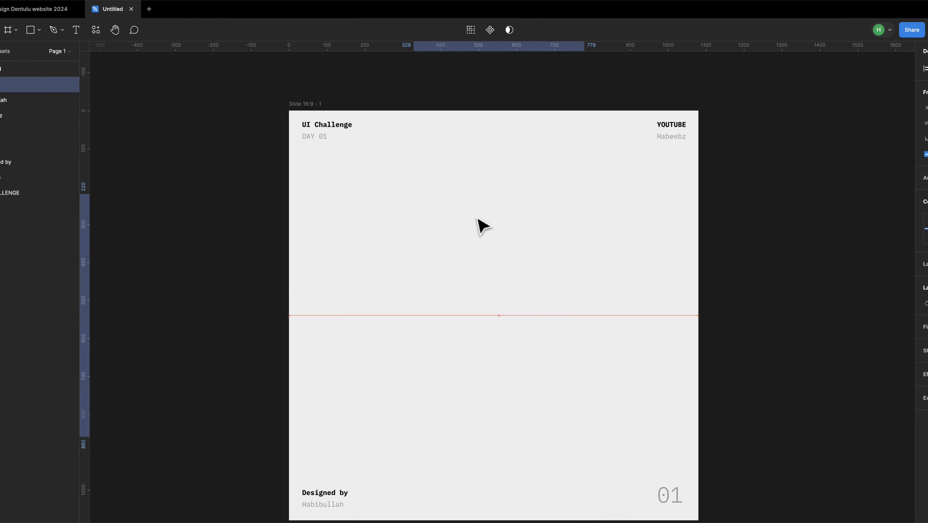
pyautogui.moveTo(476, 218); pyautogui.dragTo(488, 220)
# Step: Give the 450 × 640 frame a solid white FFFFFF fill
pyautogui.click(917, 269)
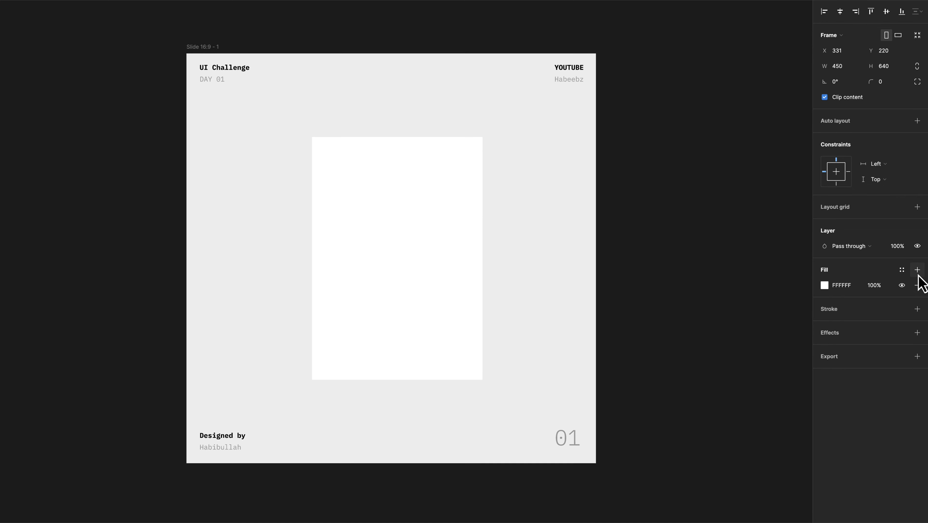
pyautogui.click(828, 285)
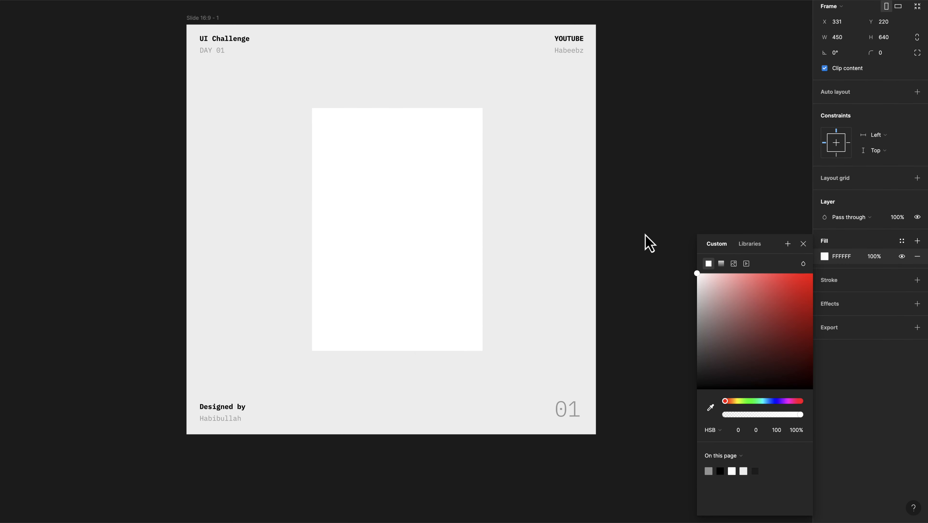
pyautogui.click(803, 261)
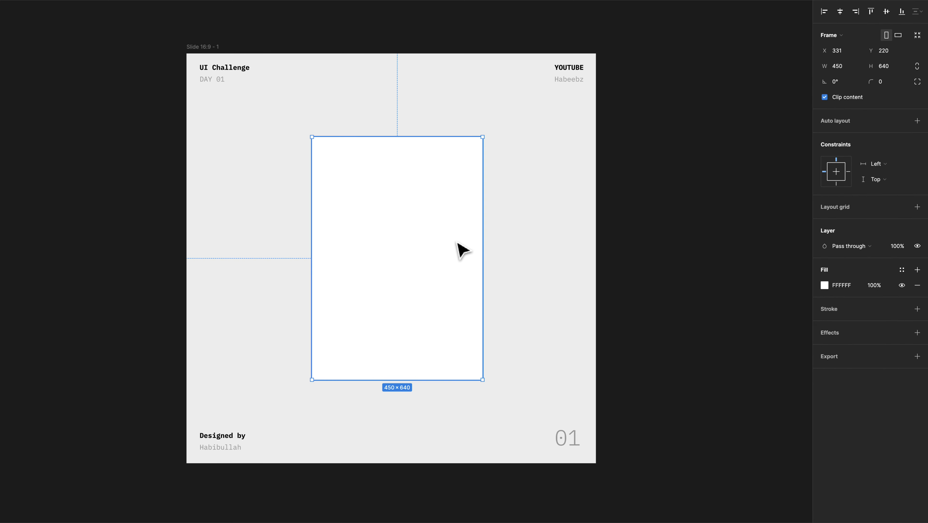
# Step: Round the white frame's corners with a radius of 30 and centre it horizontally on the slide
pyautogui.click(884, 105)
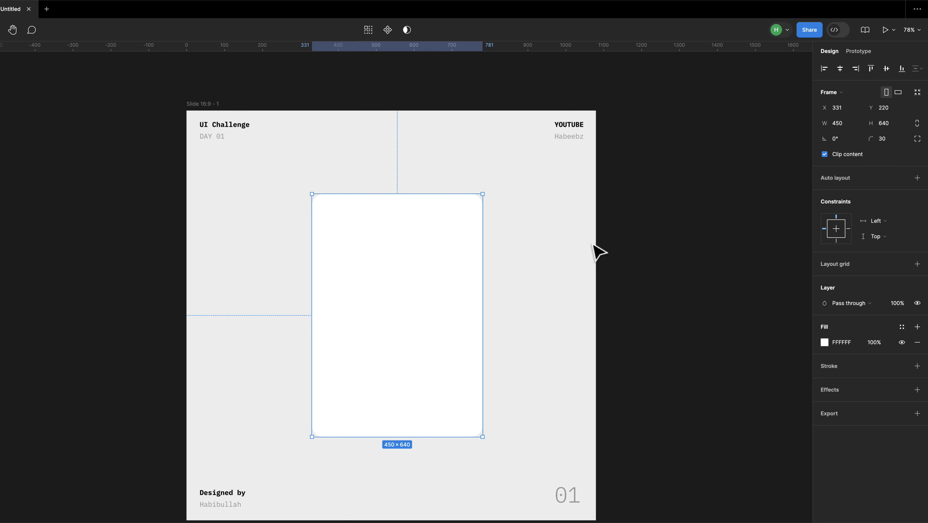
pyautogui.click(840, 69)
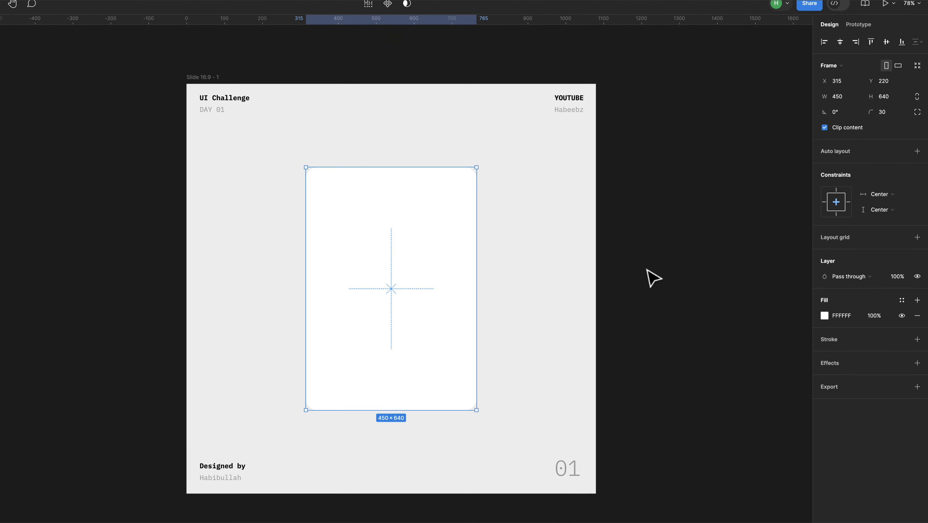
pyautogui.click(654, 278)
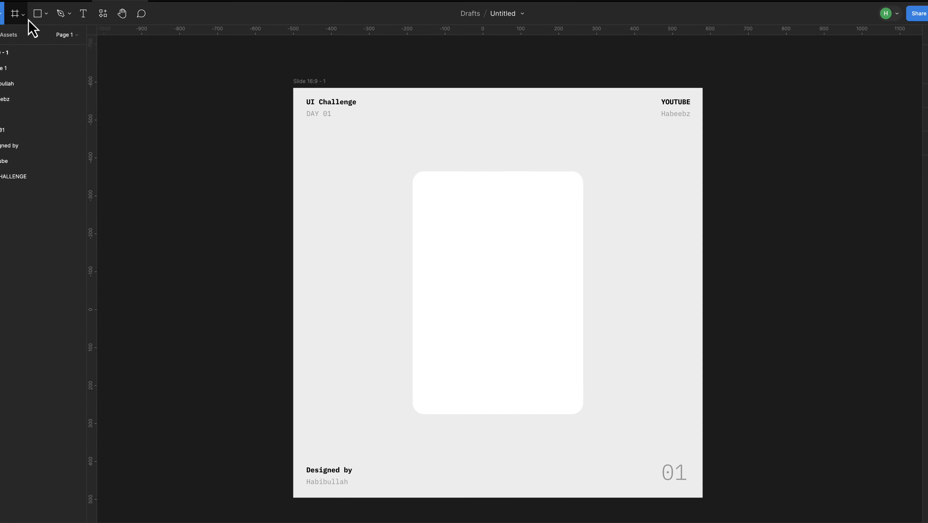
# Step: Draw a rectangle about 136 × 92 in the upper half of the white card and duplicate it directly above
pyautogui.click(37, 13)
pyautogui.moveTo(457, 254)
pyautogui.mouseDown()
pyautogui.moveTo(511, 307)
pyautogui.moveTo(497, 290)
pyautogui.moveTo(503, 272)
pyautogui.mouseUp()
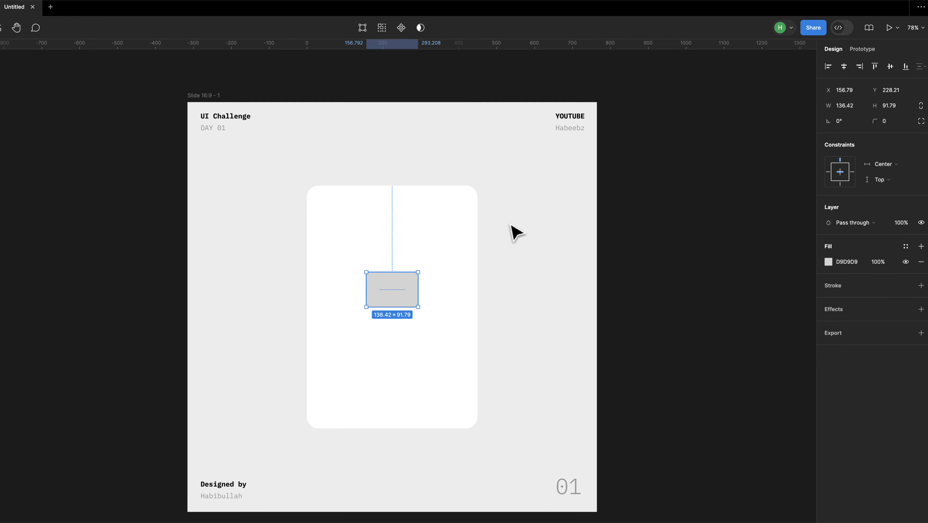
pyautogui.keyDown('alt'); pyautogui.moveTo(395, 289); pyautogui.dragTo(395, 258); pyautogui.keyUp('alt')
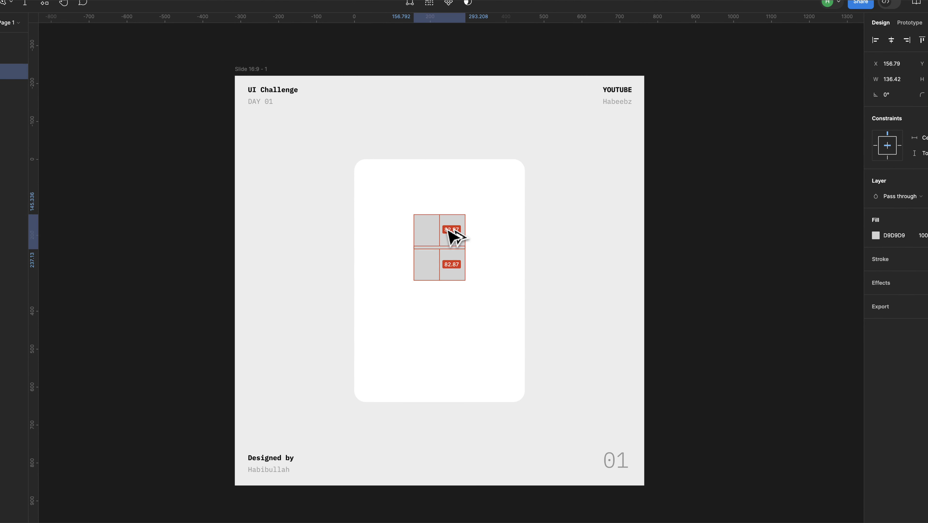
pyautogui.keyDown('alt'); pyautogui.moveTo(448, 231); pyautogui.dragTo(448, 228); pyautogui.keyUp('alt')
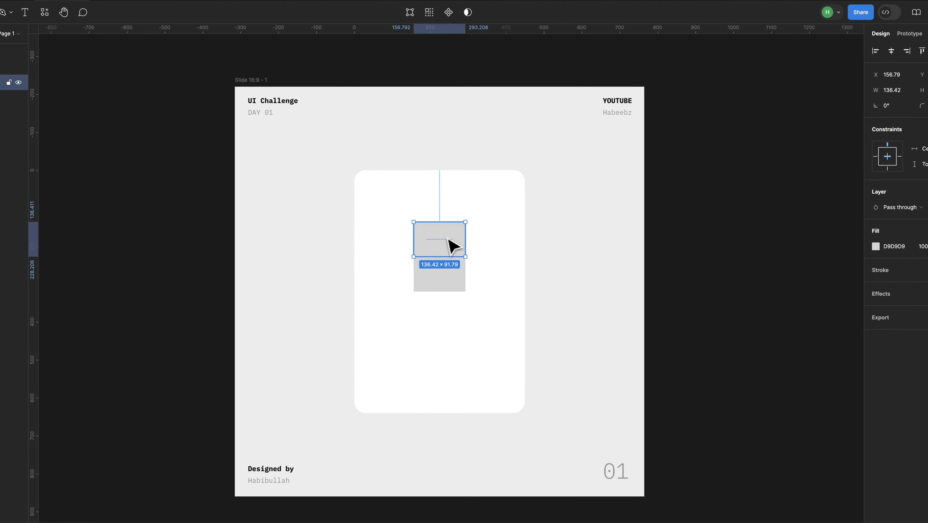
# Step: Pull the middle of the upper rectangle's top edge upward by about 32 to form a centred peak
pyautogui.doubleClick(448, 228)
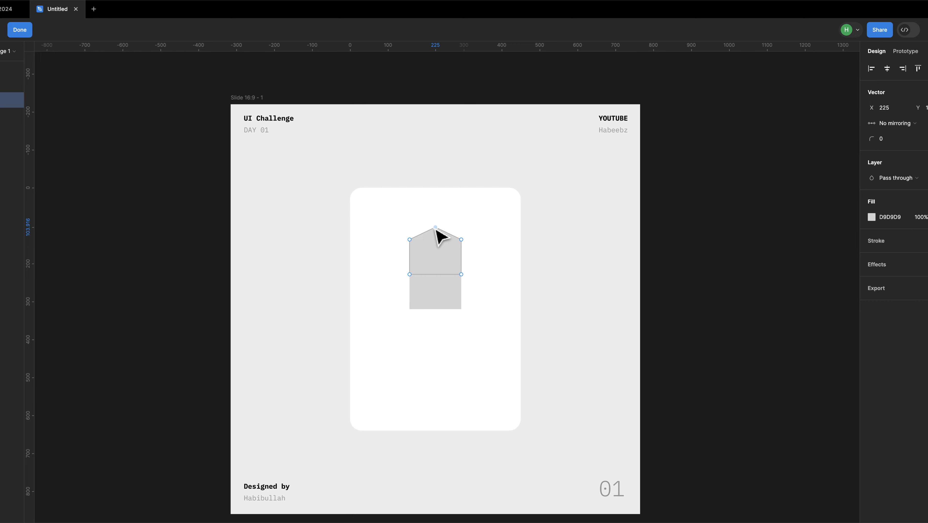
pyautogui.click(473, 252)
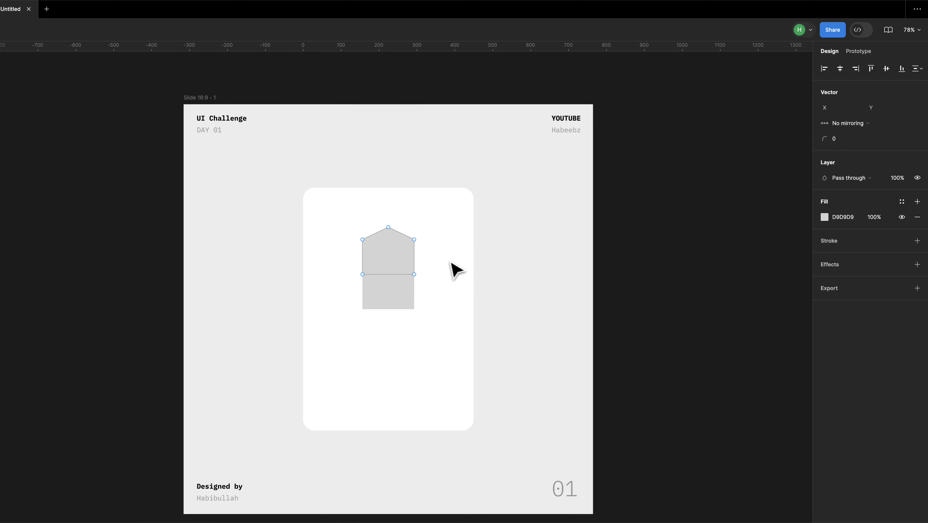
pyautogui.press('Escape')
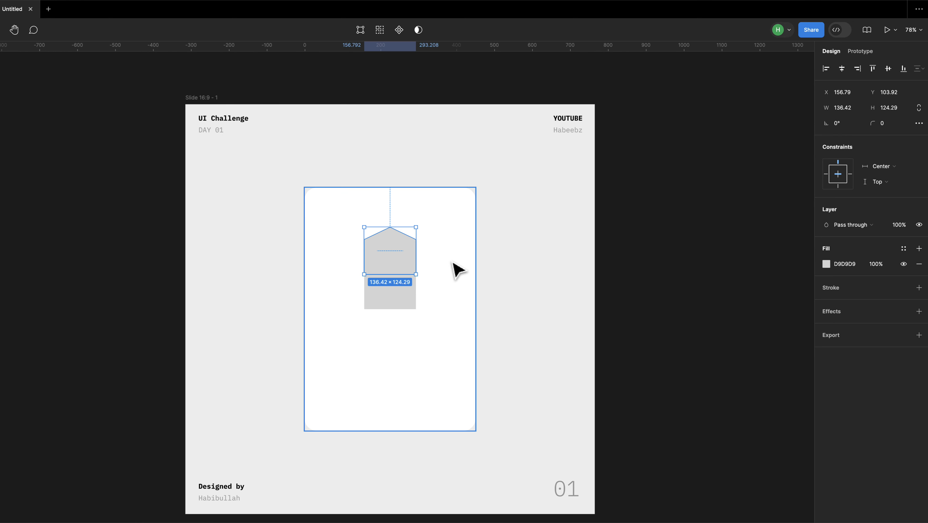
pyautogui.moveTo(395, 273)
pyautogui.mouseDown()
pyautogui.moveTo(395, 265)
pyautogui.moveTo(477, 277)
pyautogui.moveTo(489, 273)
pyautogui.moveTo(487, 263)
pyautogui.mouseUp()
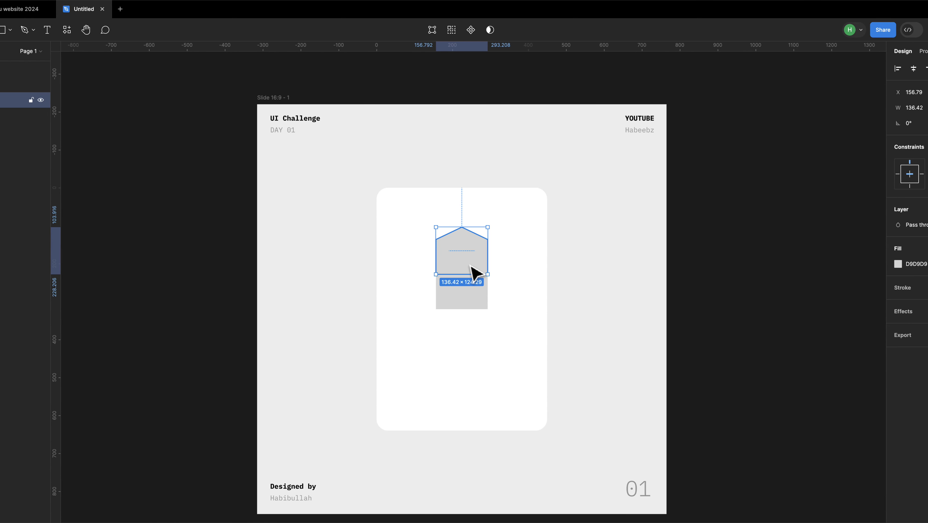
# Step: Shorten the peaked shape to about 79 high by raising its bottom corner points, and move it back down onto the lower rectangle
pyautogui.doubleClick(432, 269)
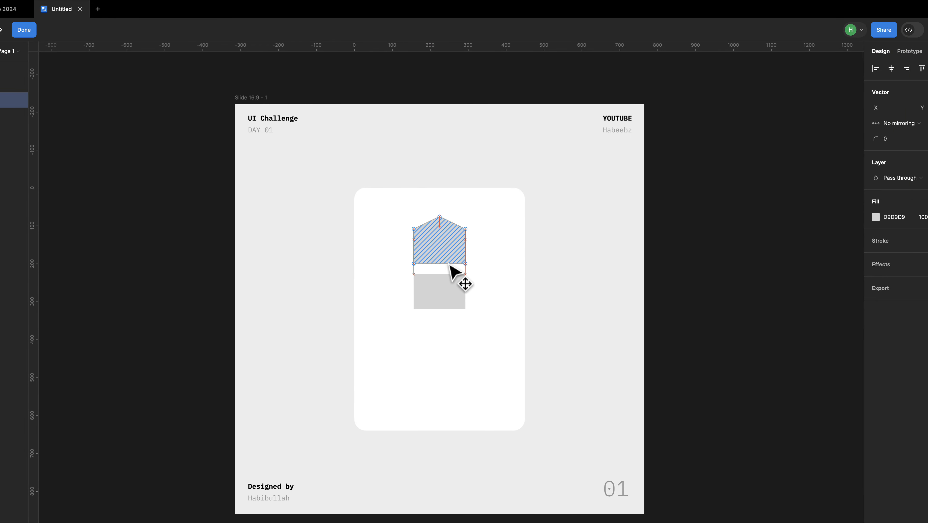
pyautogui.click(466, 263)
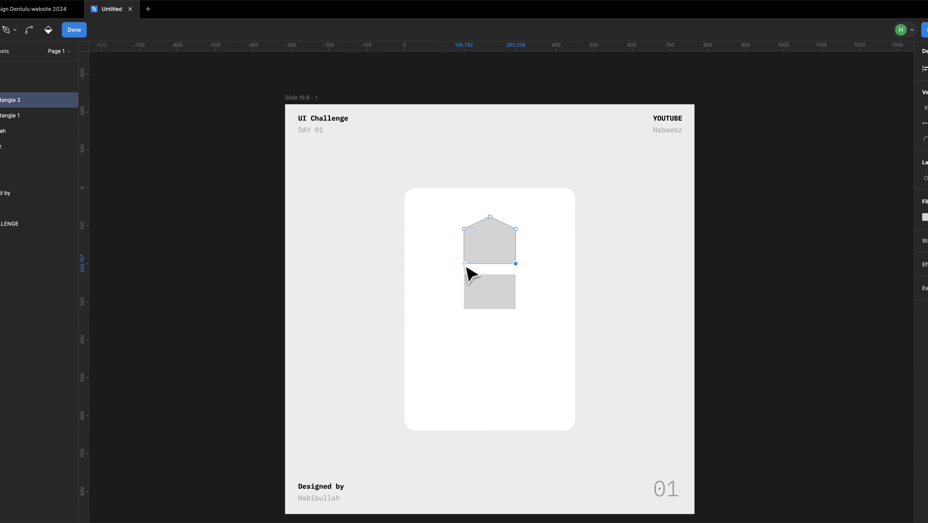
pyautogui.moveTo(415, 265); pyautogui.dragTo(417, 251)
pyautogui.press('Escape')
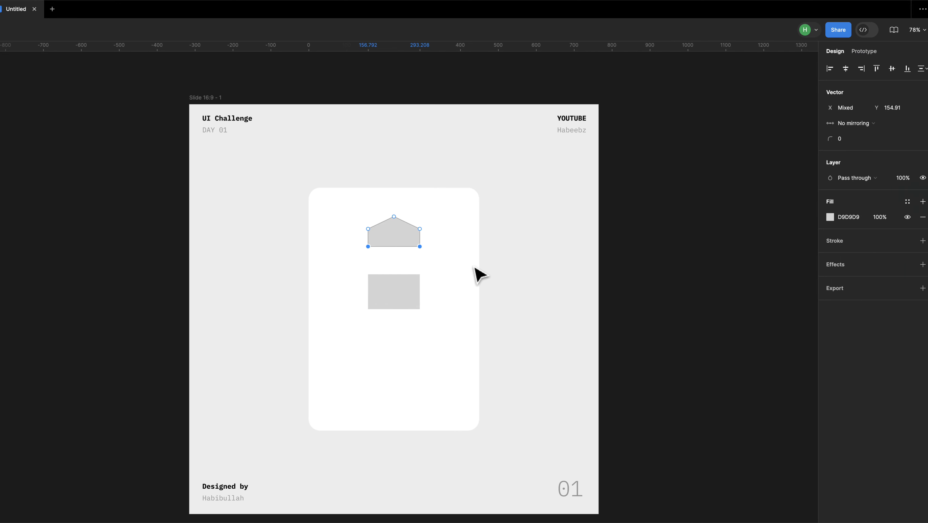
pyautogui.moveTo(458, 228); pyautogui.dragTo(454, 256)
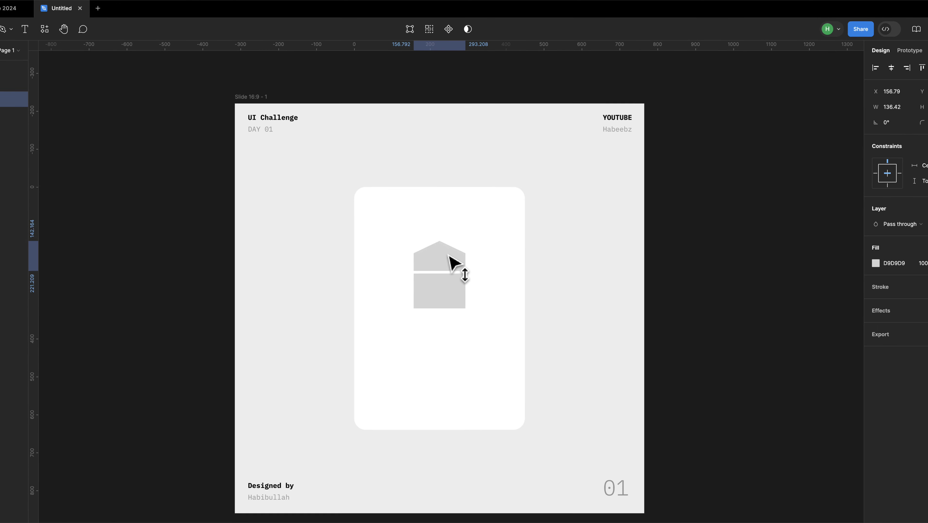
# Step: Add a point midway along the lower rectangle's top edge and pull it down about 20 to form a V-shaped notch
pyautogui.click(449, 284)
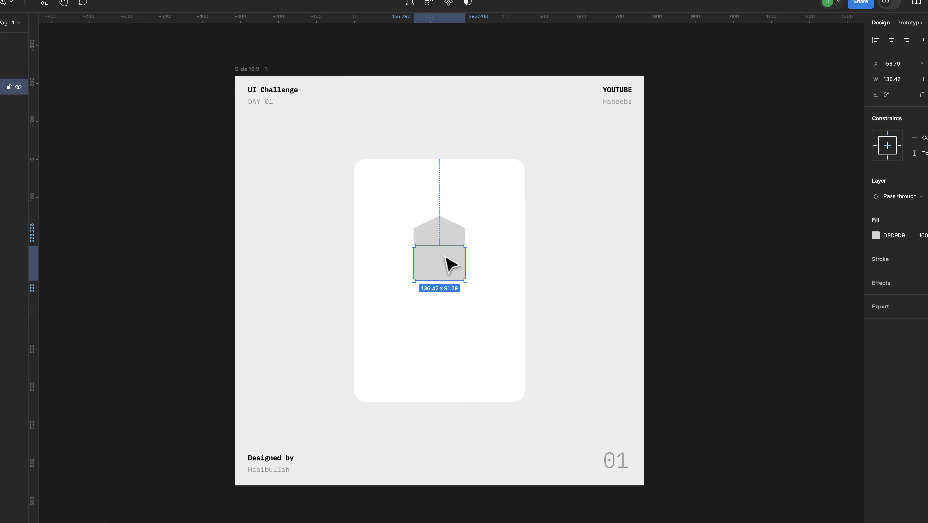
pyautogui.doubleClick(445, 256)
pyautogui.press('p')
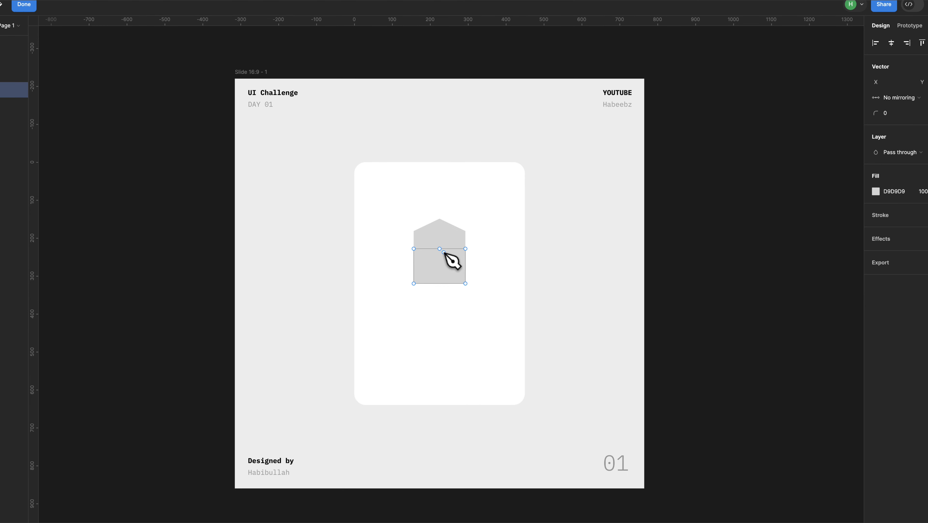
pyautogui.click(440, 246)
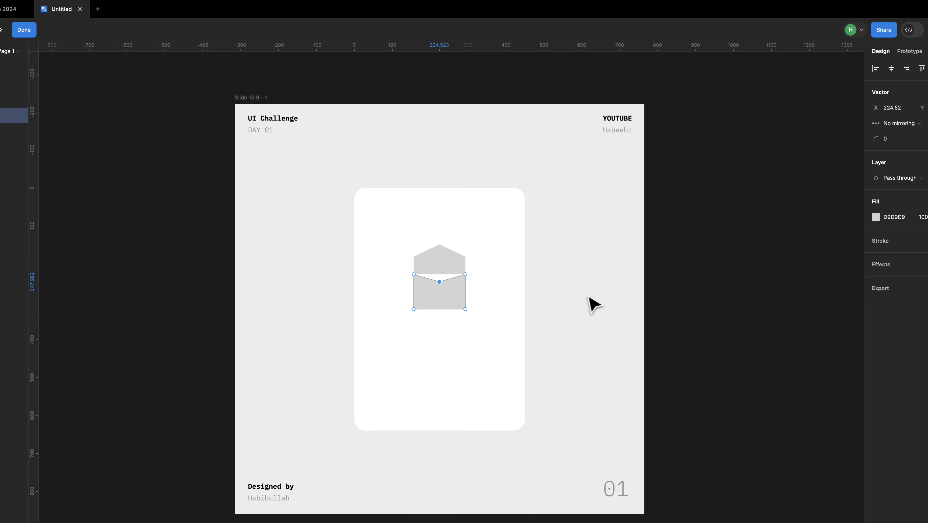
pyautogui.press('Escape')
# Step: Move the peaked shape down to overlap the notched rectangle by about 29 and fill both shapes with white FFFFFF
pyautogui.click(457, 266)
pyautogui.moveTo(454, 269)
pyautogui.mouseDown()
pyautogui.moveTo(452, 286)
pyautogui.moveTo(450, 275)
pyautogui.mouseUp()
pyautogui.keyDown('shift'); pyautogui.click(454, 273); pyautogui.keyUp('shift')
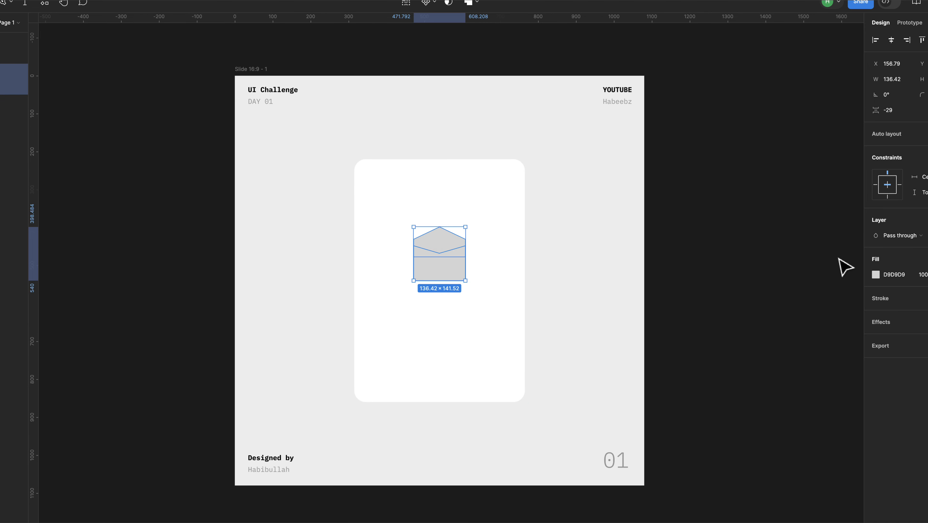
pyautogui.click(877, 274)
pyautogui.moveTo(782, 327); pyautogui.dragTo(715, 275)
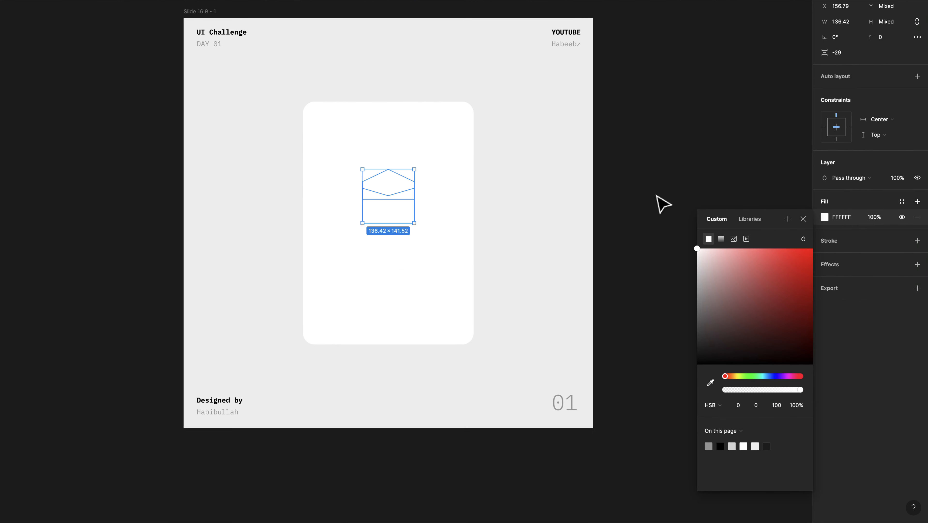
pyautogui.click(660, 183)
# Step: Set the corner radius of both envelope shapes to 5
pyautogui.click(401, 186)
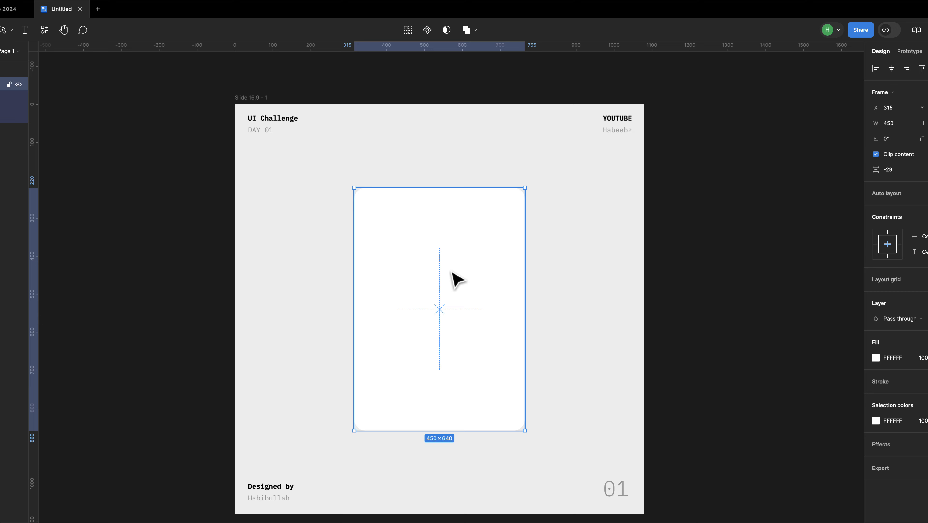
pyautogui.click(452, 271)
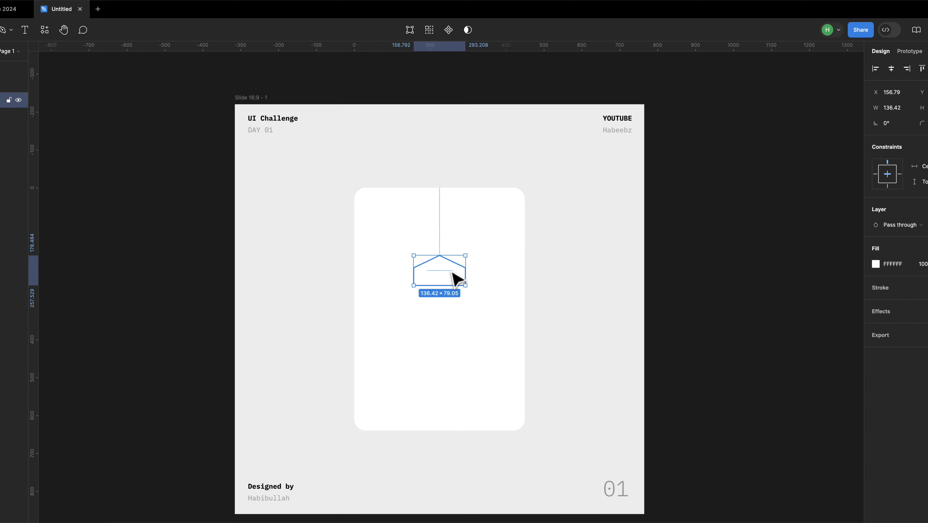
pyautogui.click(454, 301)
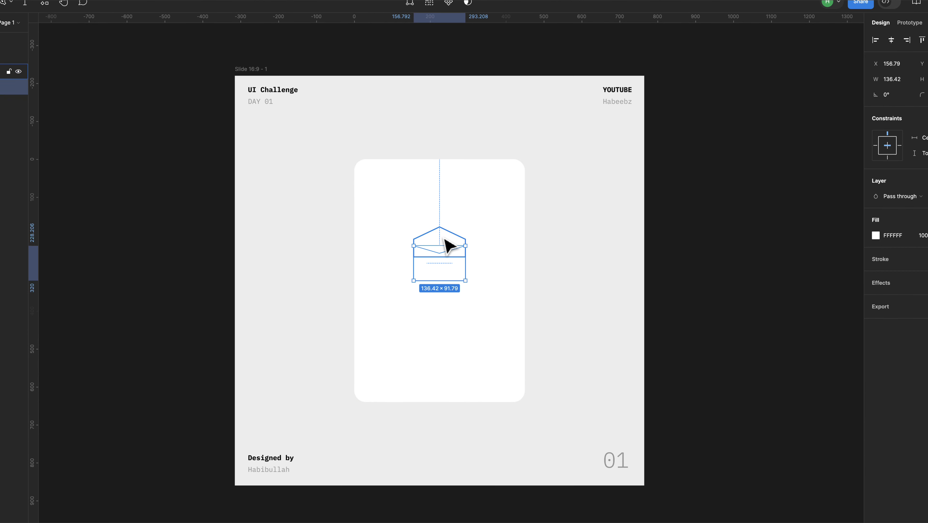
pyautogui.keyDown('shift'); pyautogui.click(449, 246); pyautogui.keyUp('shift')
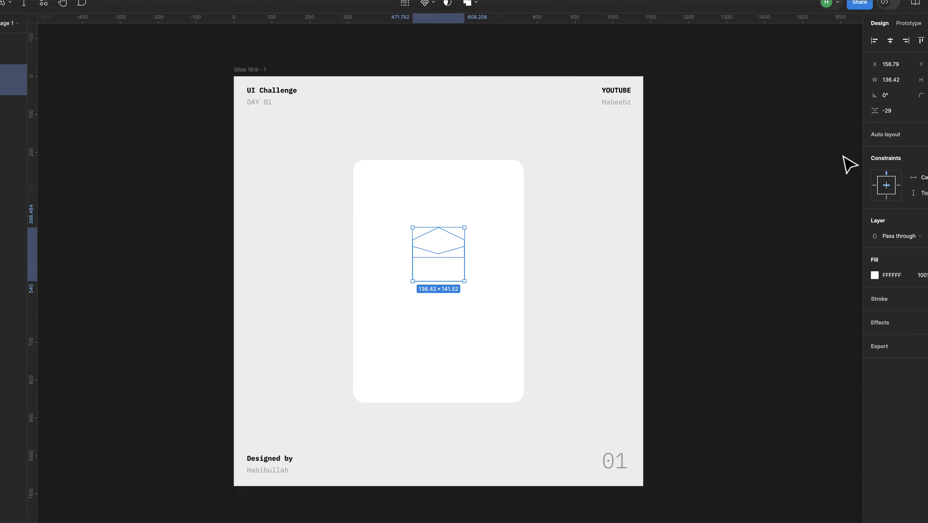
pyautogui.click(926, 95)
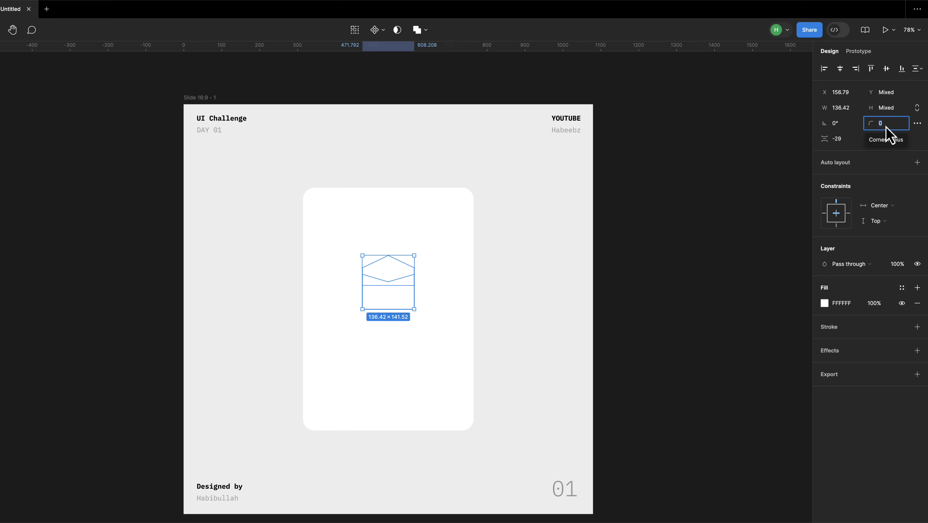
pyautogui.write('5')
pyautogui.press('Return')
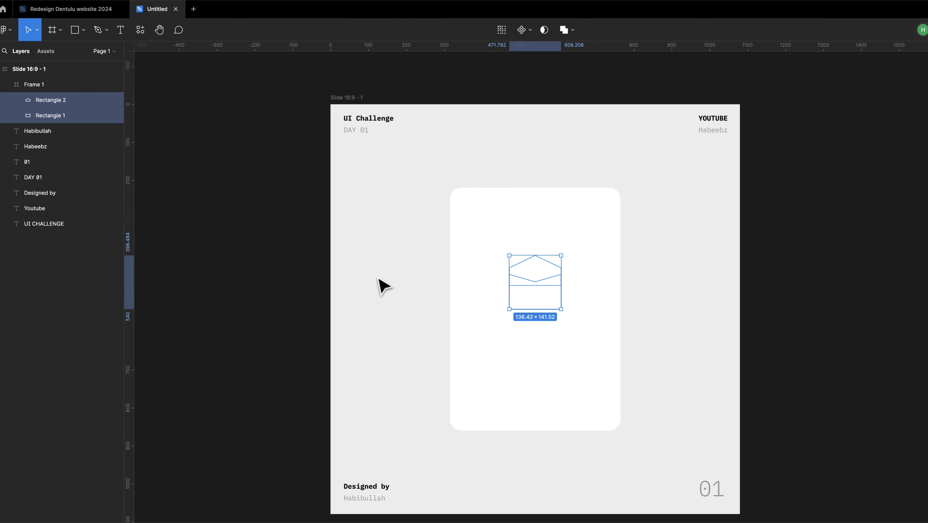
pyautogui.click(297, 304)
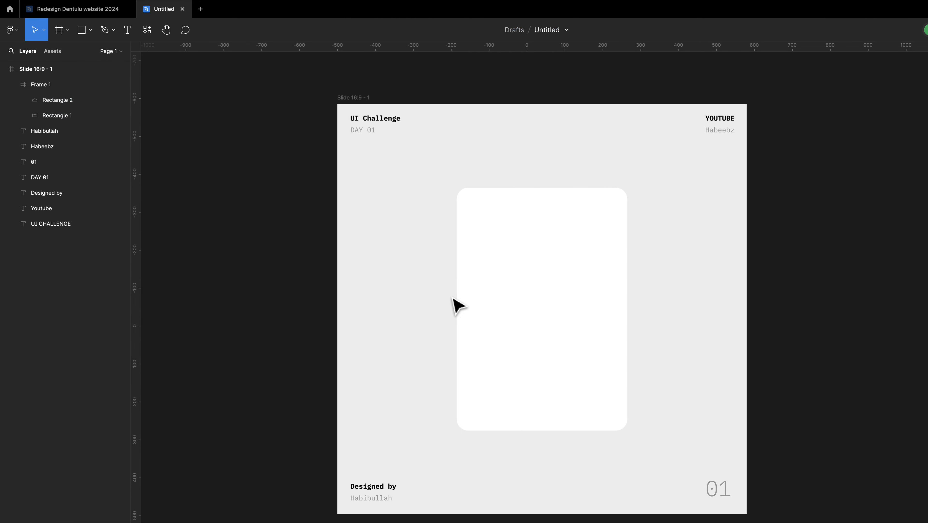
# Step: Draw a circle about 214 in diameter in the middle of the white card
pyautogui.scroll(3, 553, 309)
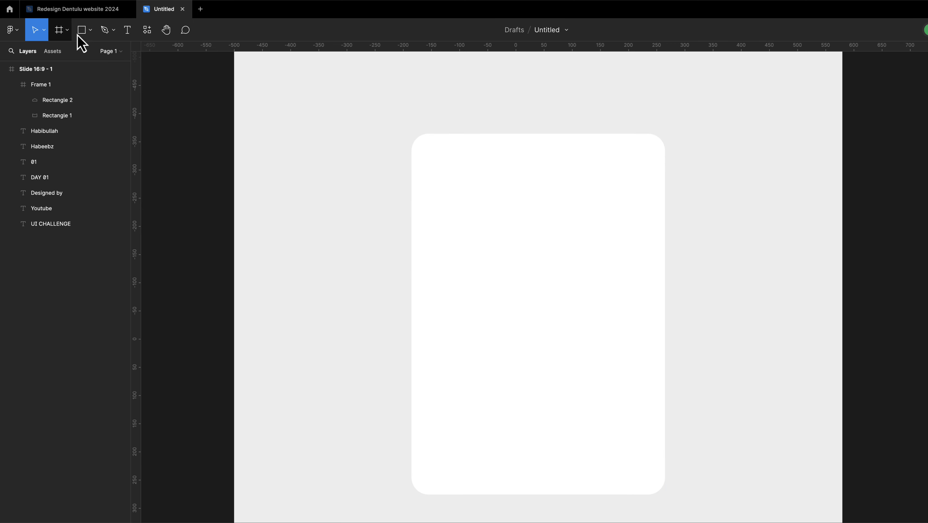
pyautogui.click(91, 31)
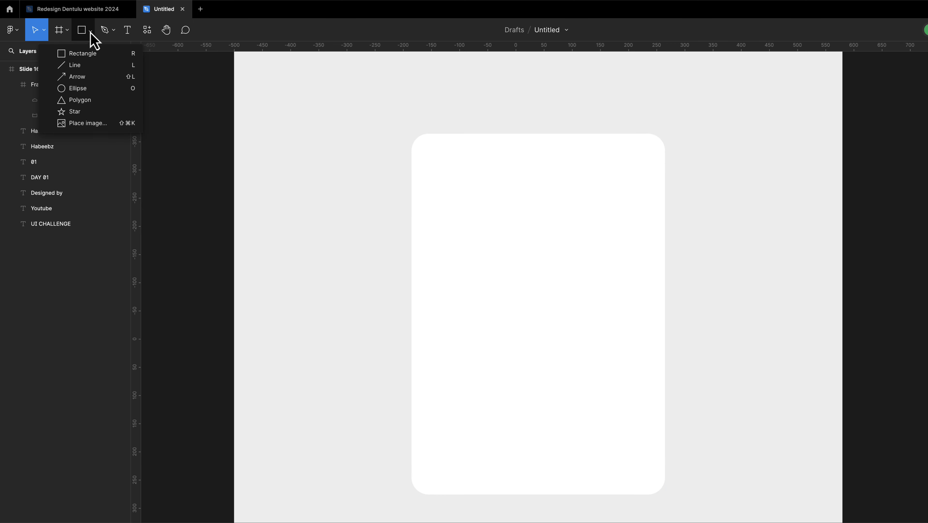
pyautogui.click(90, 89)
pyautogui.scroll(-1, 475, 242)
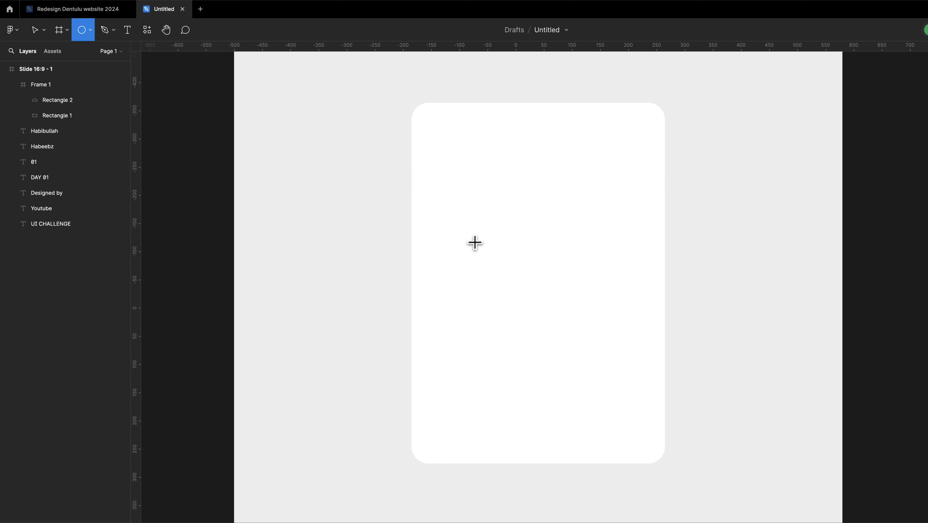
pyautogui.scroll(-2, 475, 242)
pyautogui.scroll(2, 488, 242)
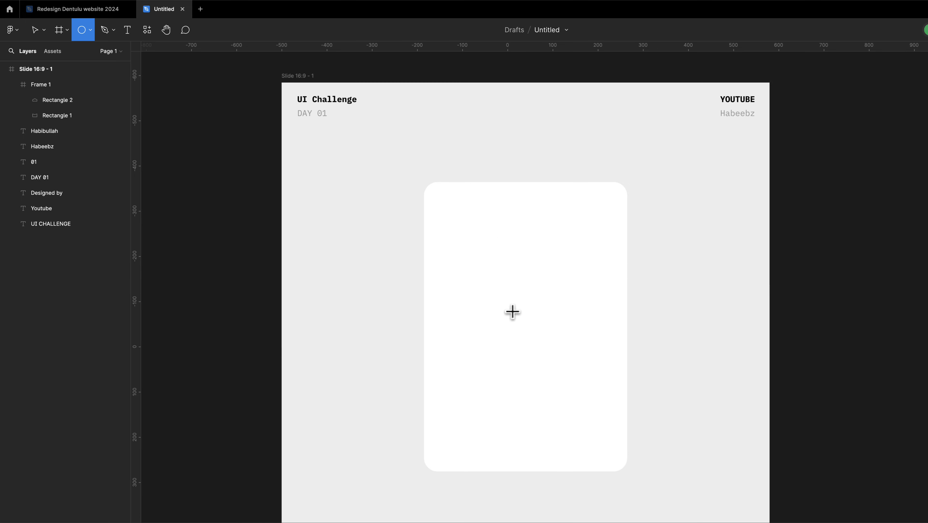
pyautogui.moveTo(477, 270); pyautogui.dragTo(575, 357)
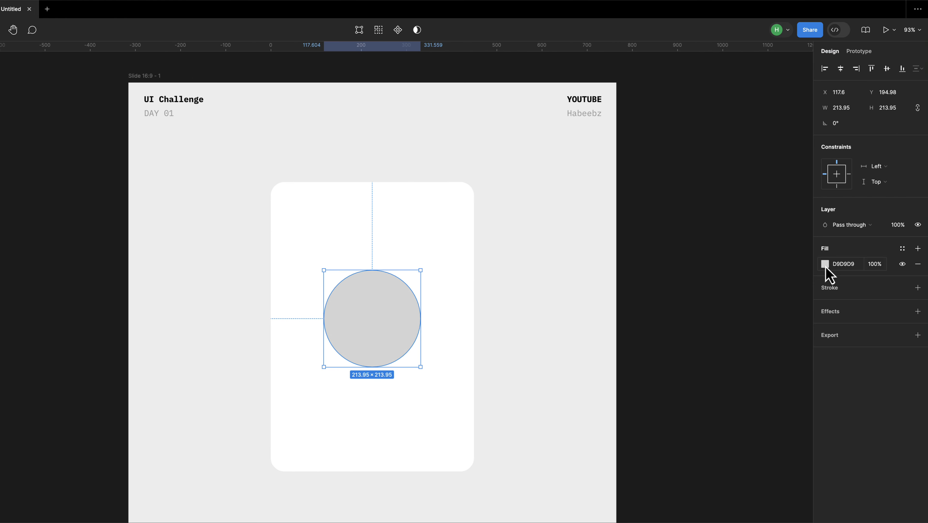
# Step: Change the circle's fill to the pink FB1A86
pyautogui.click(913, 264)
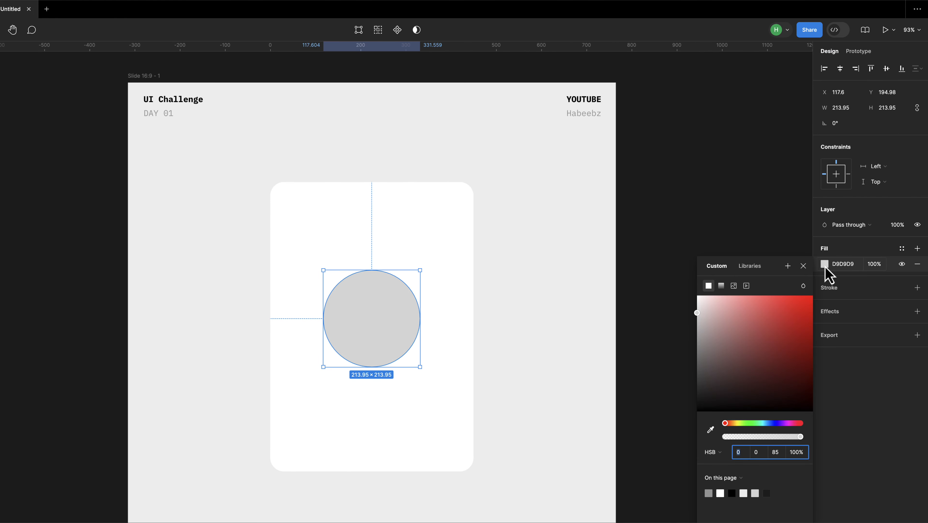
pyautogui.moveTo(779, 344); pyautogui.dragTo(791, 340)
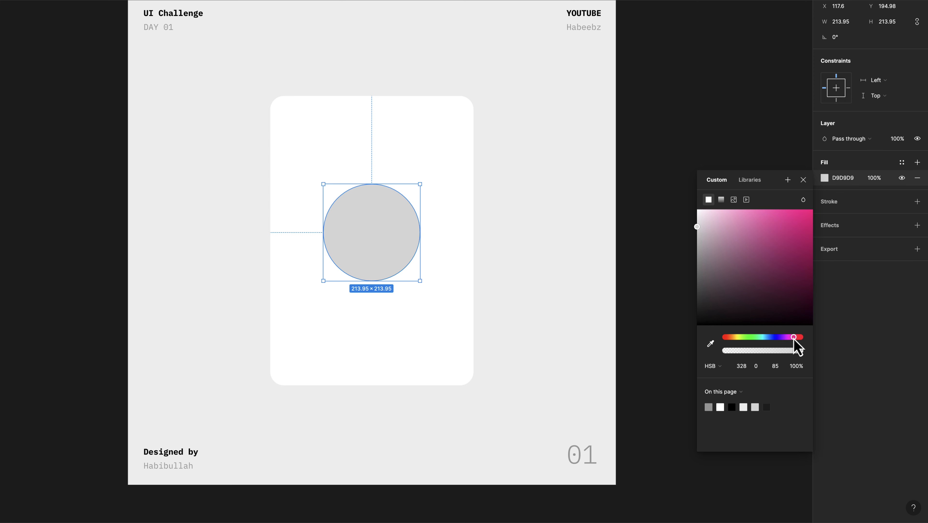
pyautogui.moveTo(798, 276); pyautogui.dragTo(802, 211)
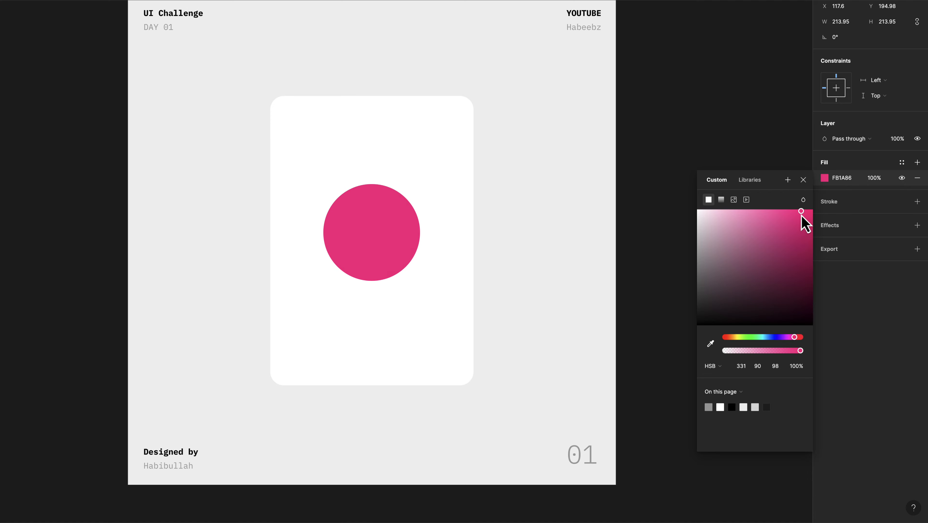
pyautogui.click(803, 234)
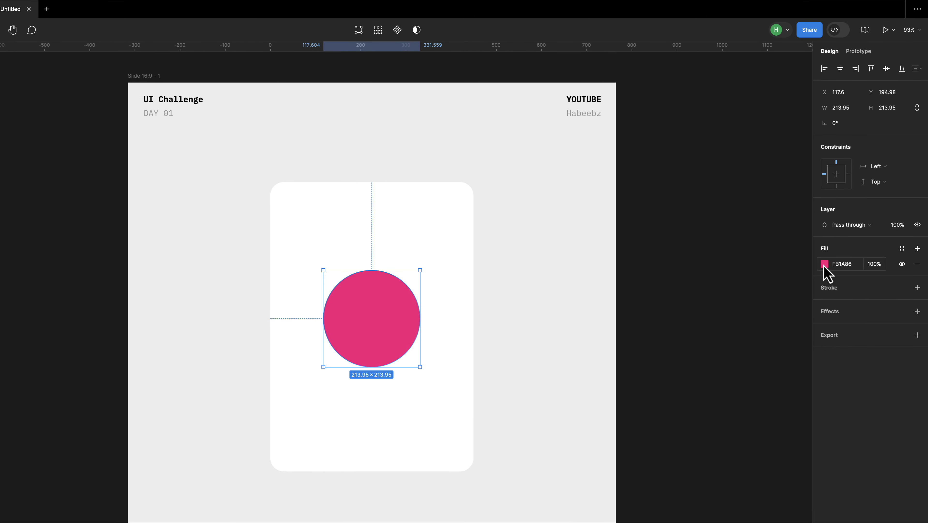
# Step: Add a layer blur effect of about 141.7 to the pink circle
pyautogui.click(918, 264)
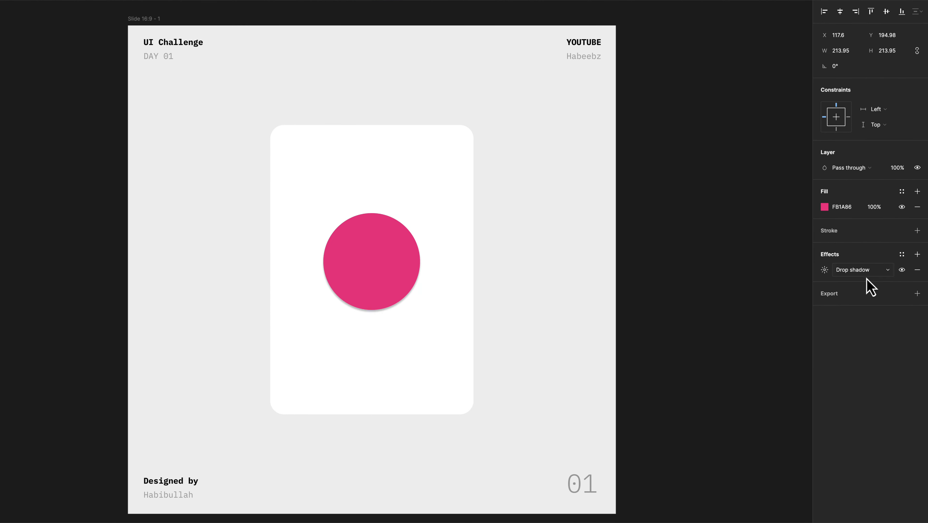
pyautogui.click(865, 280)
pyautogui.click(861, 281)
pyautogui.click(825, 270)
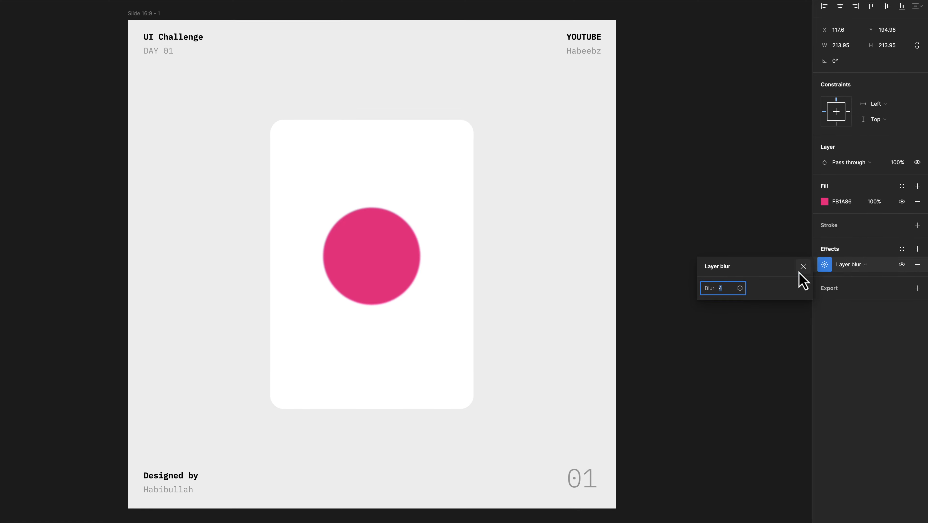
pyautogui.moveTo(709, 264); pyautogui.dragTo(667, 290)
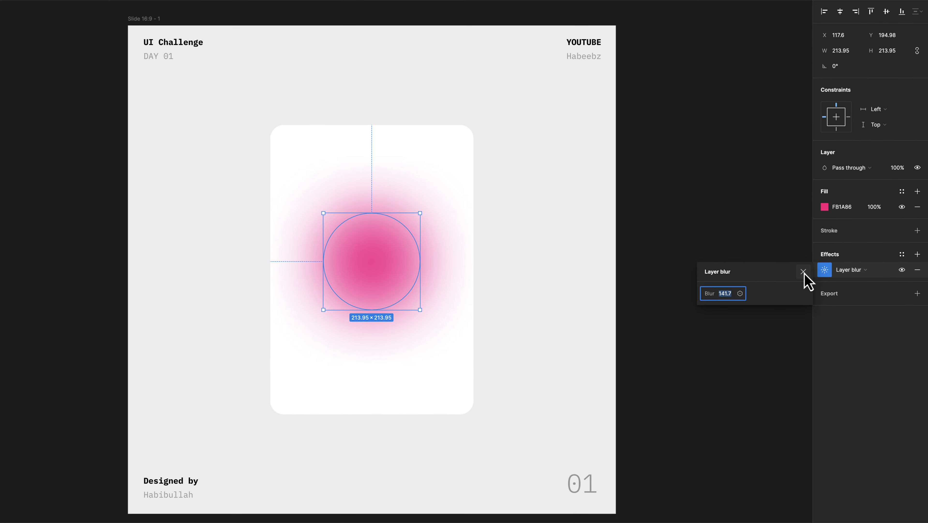
pyautogui.click(803, 242)
# Step: Send the blurred circle behind the envelope shapes and move it up to about Y 167 in the card
pyautogui.press('super+[')
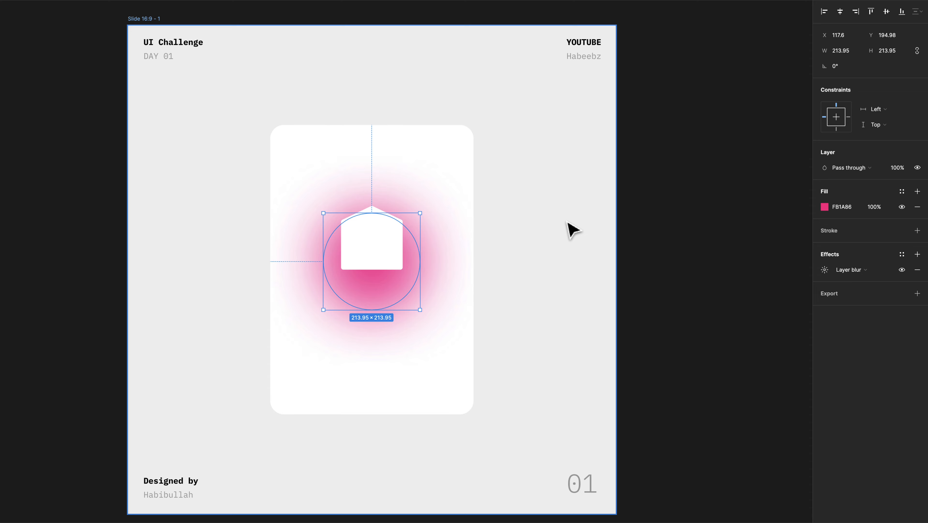
pyautogui.moveTo(384, 300); pyautogui.dragTo(383, 285)
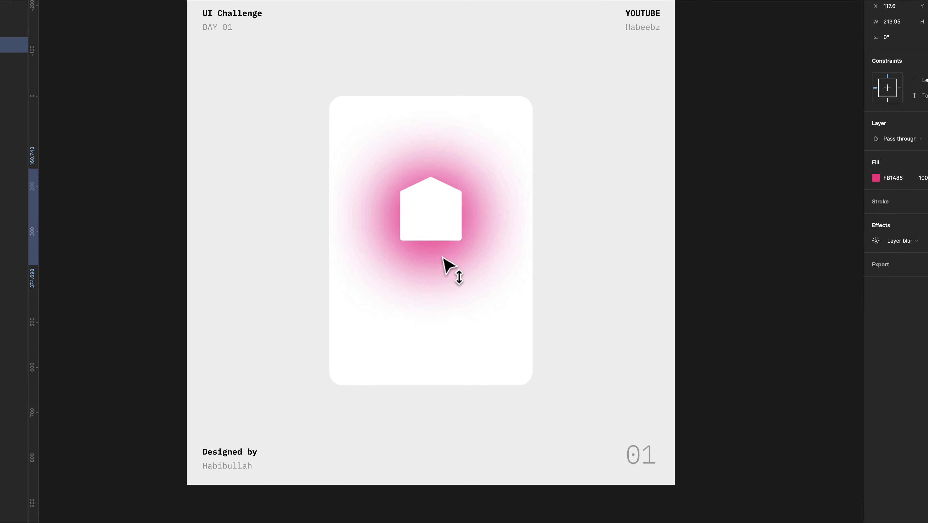
pyautogui.moveTo(443, 256); pyautogui.dragTo(444, 260)
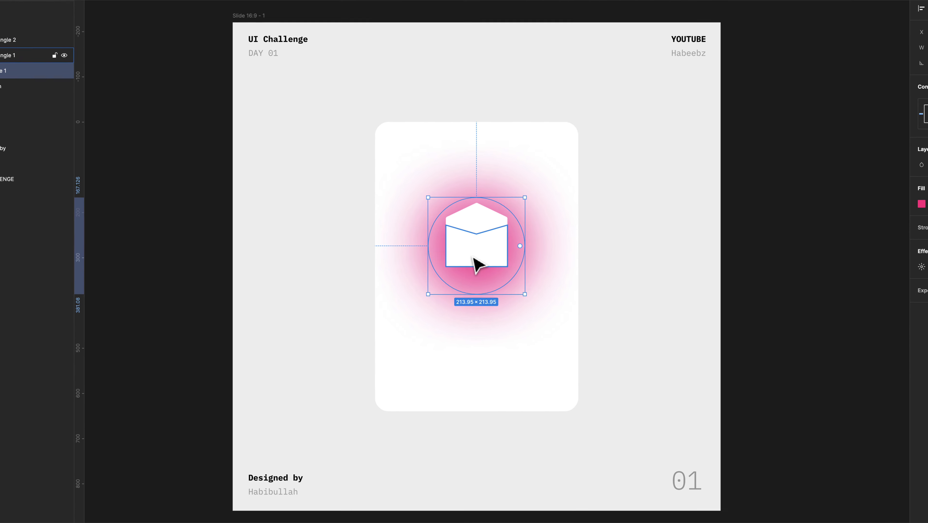
# Step: Add a background blur effect of 50 to the notched rectangle of the envelope
pyautogui.click(473, 257)
pyautogui.click(490, 218)
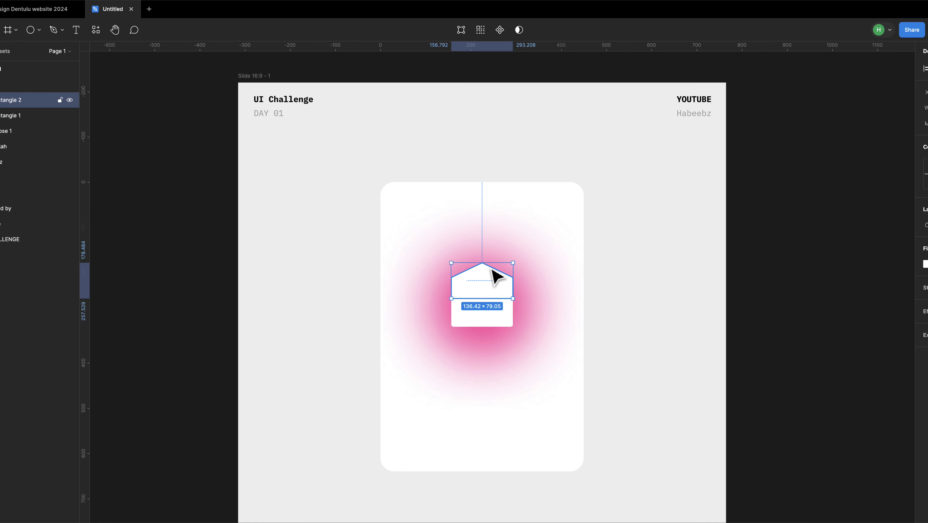
pyautogui.click(499, 311)
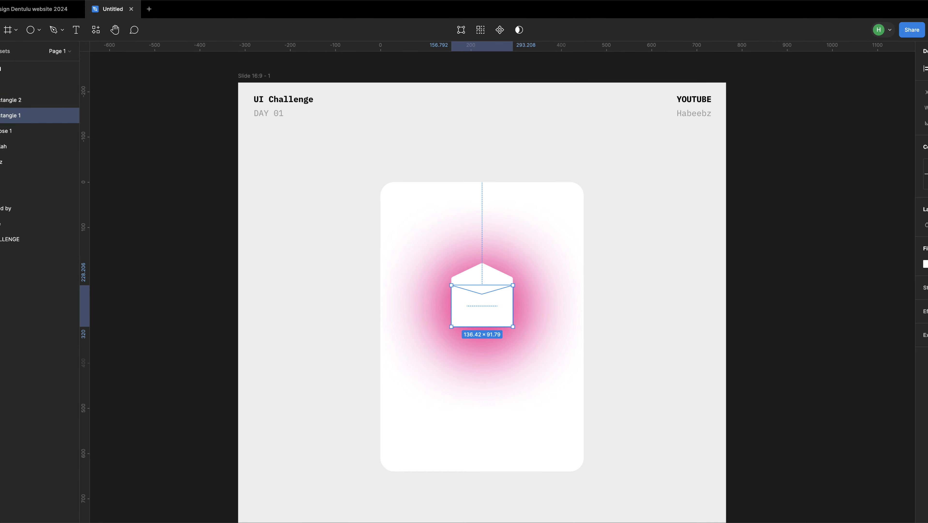
pyautogui.click(917, 255)
pyautogui.click(868, 270)
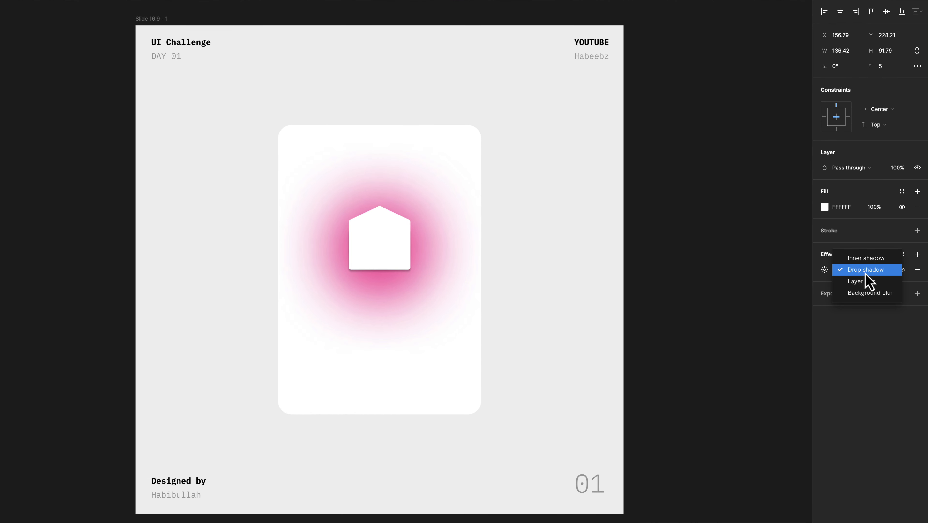
pyautogui.click(869, 293)
pyautogui.click(825, 270)
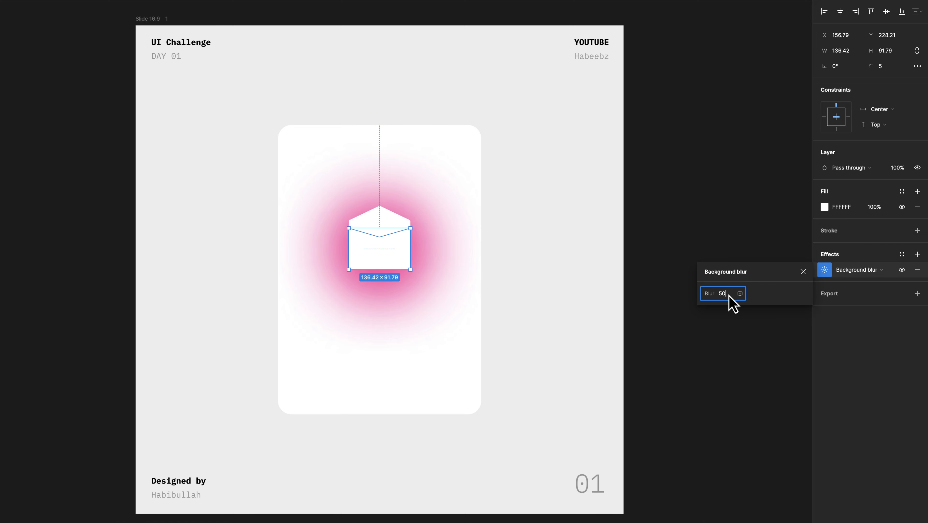
# Step: Set the notched rectangle's white fill opacity to 1%
pyautogui.click(875, 207)
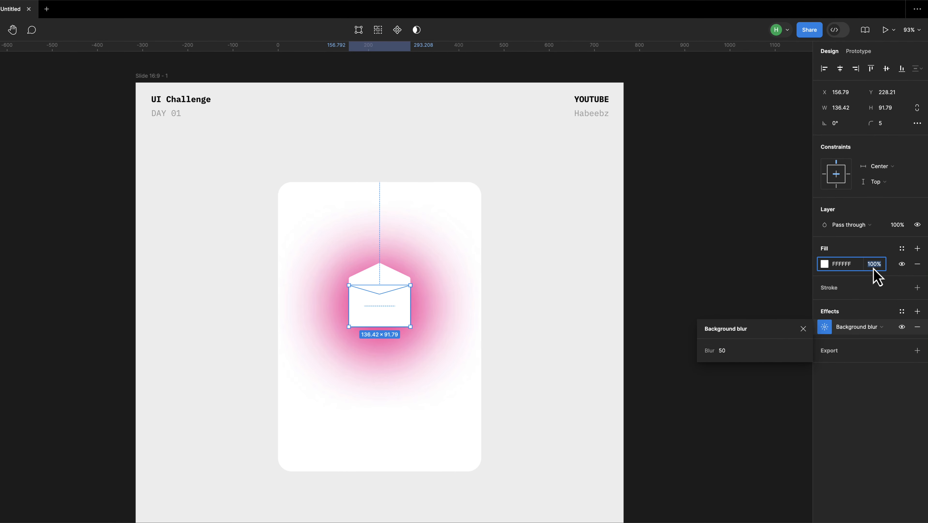
pyautogui.write('1')
pyautogui.press('Return')
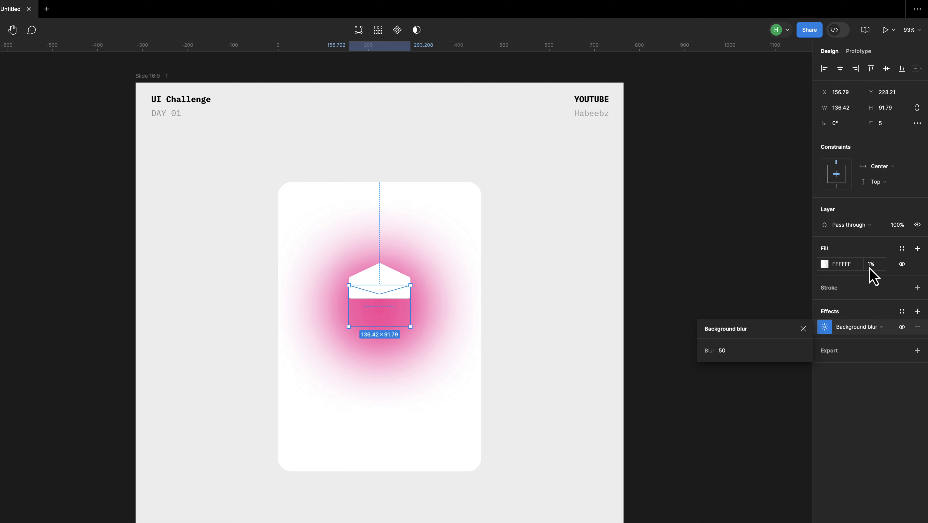
pyautogui.click(649, 249)
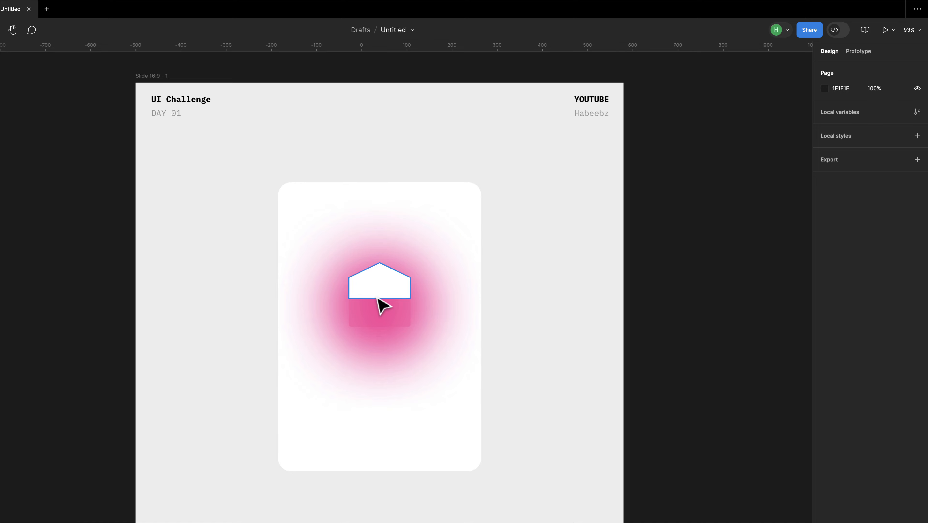
# Step: Lower the peaked shape's two bottom corner points to the notched rectangle's base, making the shape about 141 high
pyautogui.scroll(5, 378, 299)
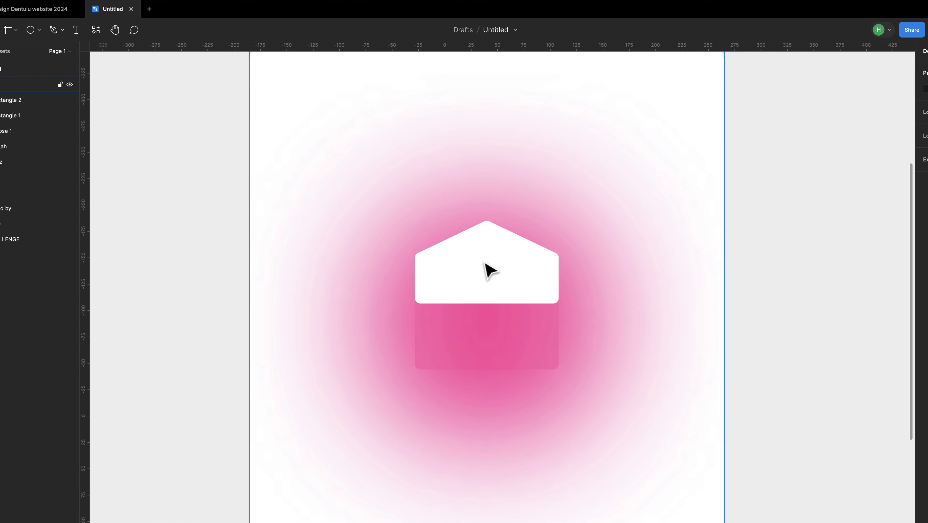
pyautogui.doubleClick(382, 264)
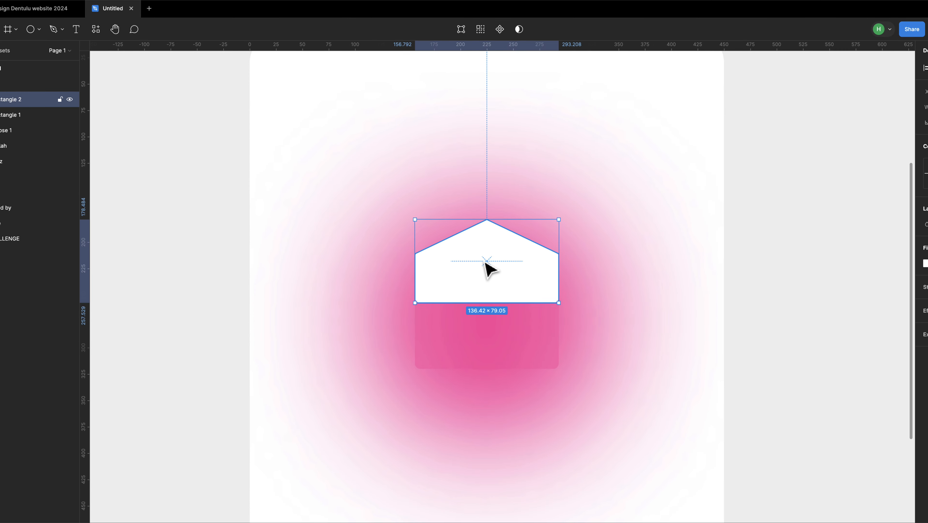
pyautogui.doubleClick(480, 294)
pyautogui.moveTo(398, 291); pyautogui.dragTo(578, 313)
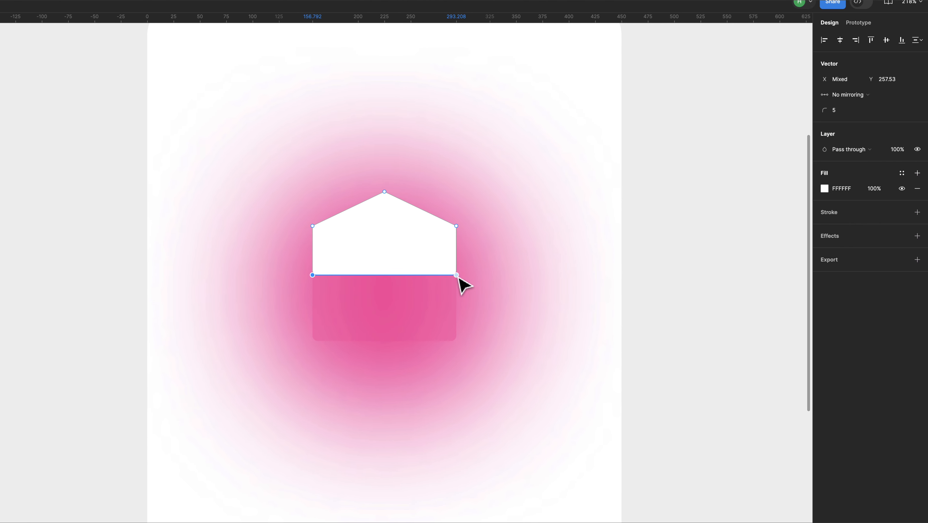
pyautogui.moveTo(558, 275); pyautogui.dragTo(558, 337)
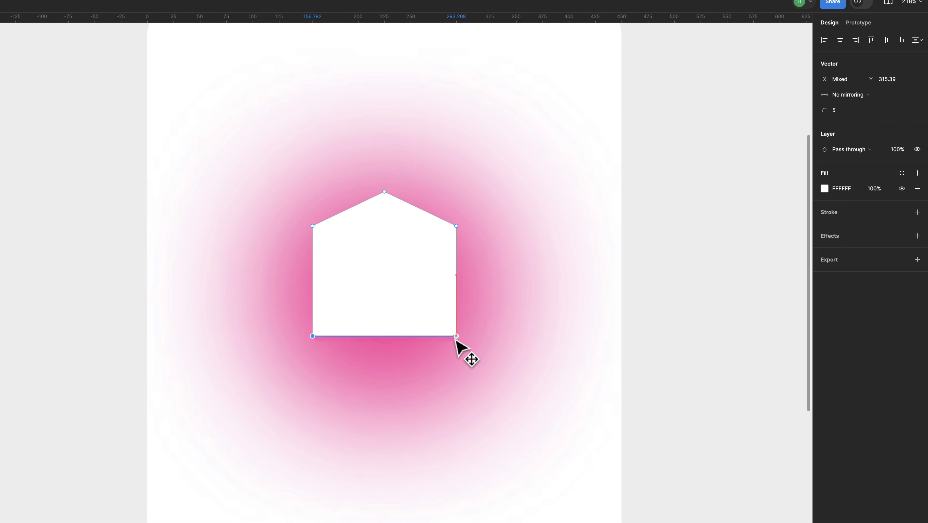
pyautogui.moveTo(456, 339); pyautogui.dragTo(458, 340)
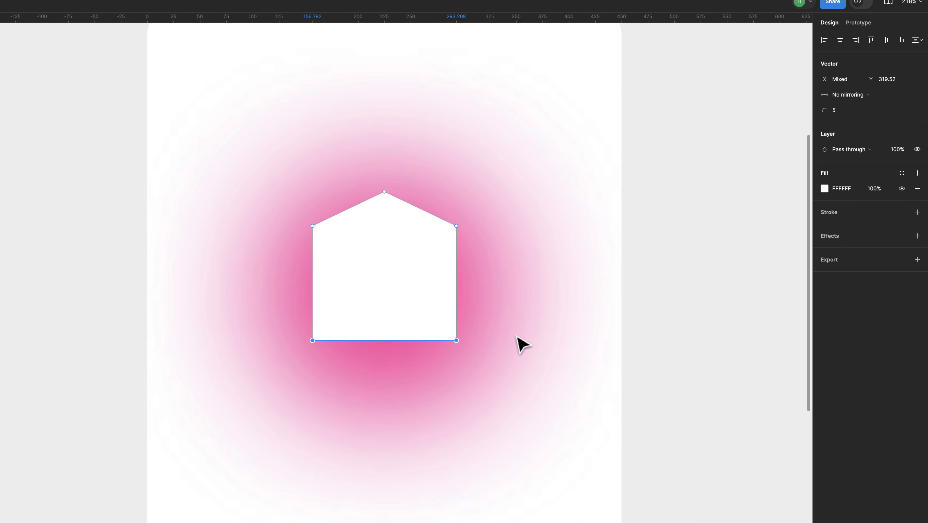
pyautogui.click(689, 274)
pyautogui.doubleClick(706, 233)
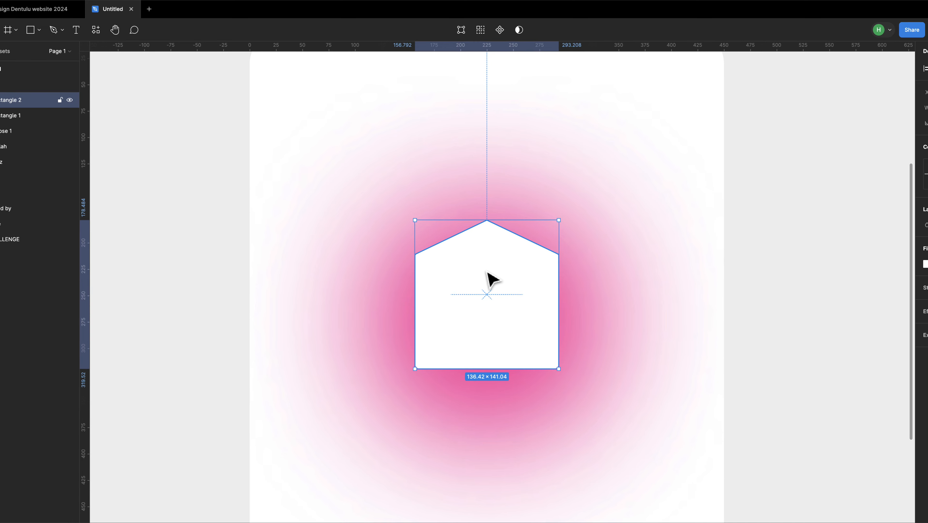
# Step: Place the peaked shape between the notched rectangle and the pink circle, and set the notched rectangle's fill opacity to 10%
pyautogui.press('super+bracketleft')
pyautogui.press('super+bracketleft')
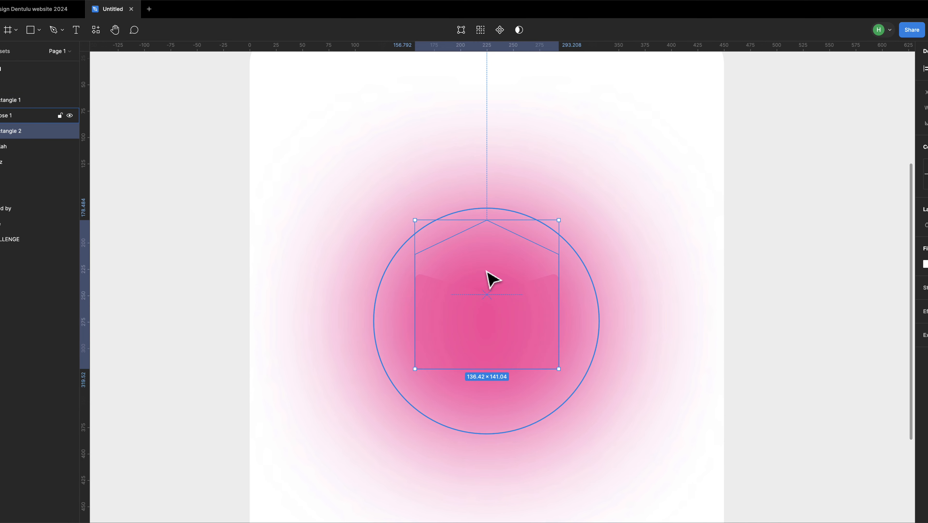
pyautogui.press('super+bracketright')
pyautogui.click(540, 328)
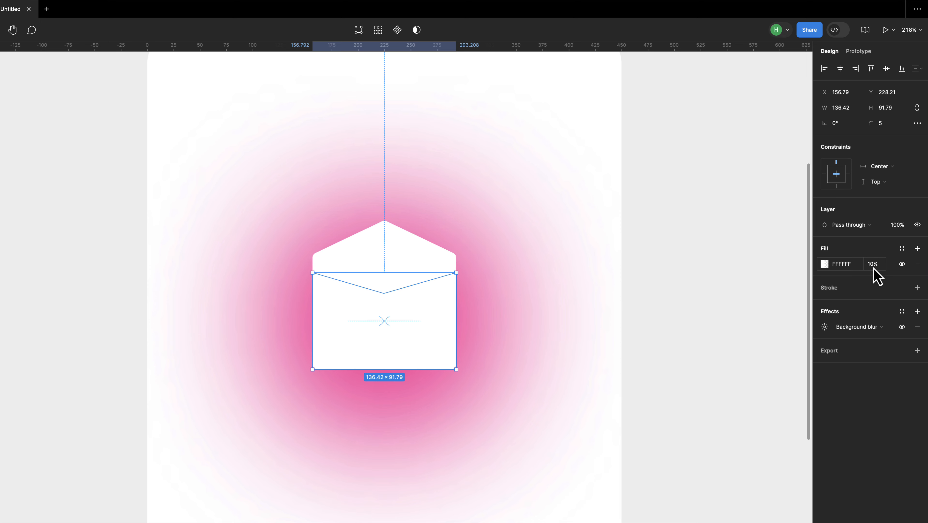
pyautogui.click(721, 311)
pyautogui.scroll(-2, 645, 309)
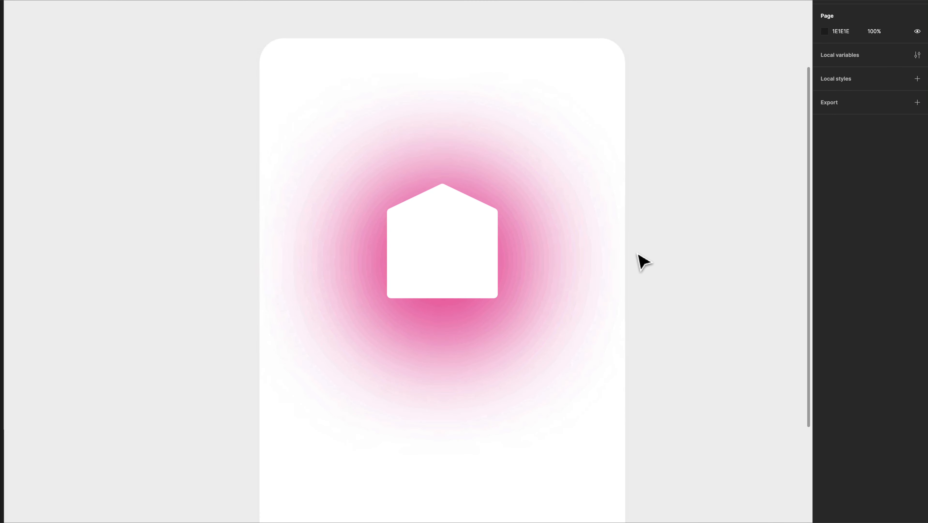
pyautogui.scroll(-2, 644, 262)
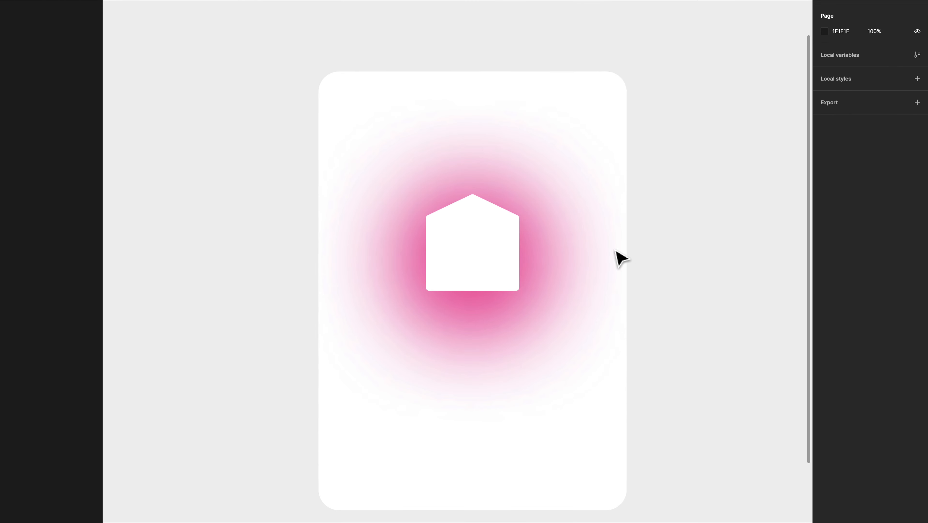
pyautogui.scroll(4, 497, 235)
pyautogui.press('space')
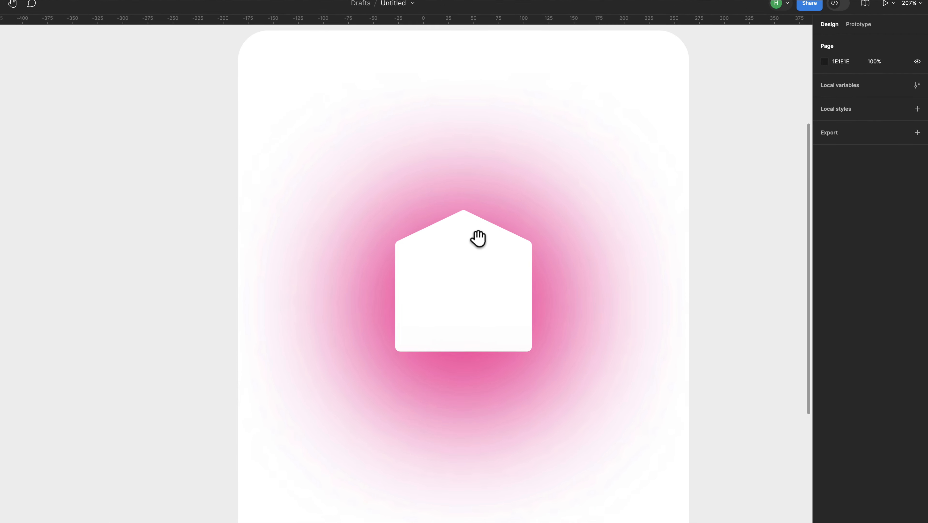
pyautogui.moveTo(481, 211); pyautogui.dragTo(410, 215)
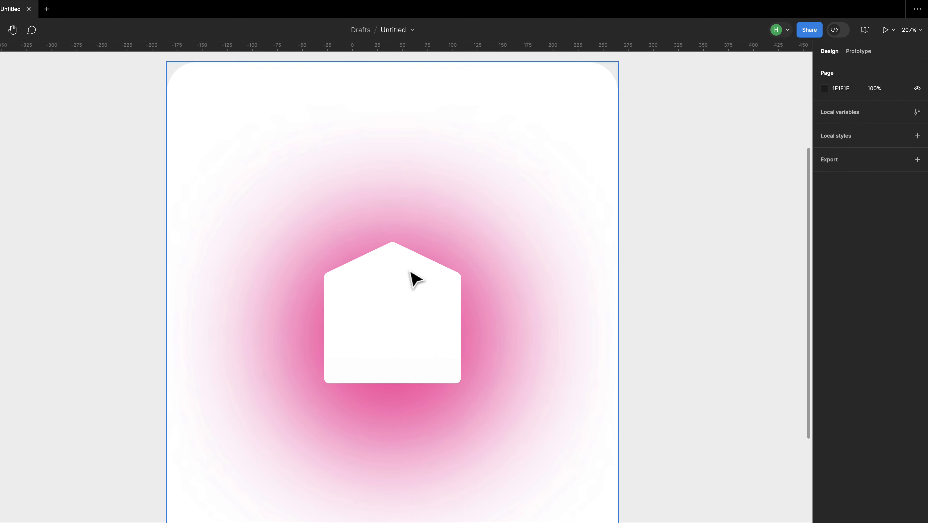
pyautogui.scroll(-2, 410, 271)
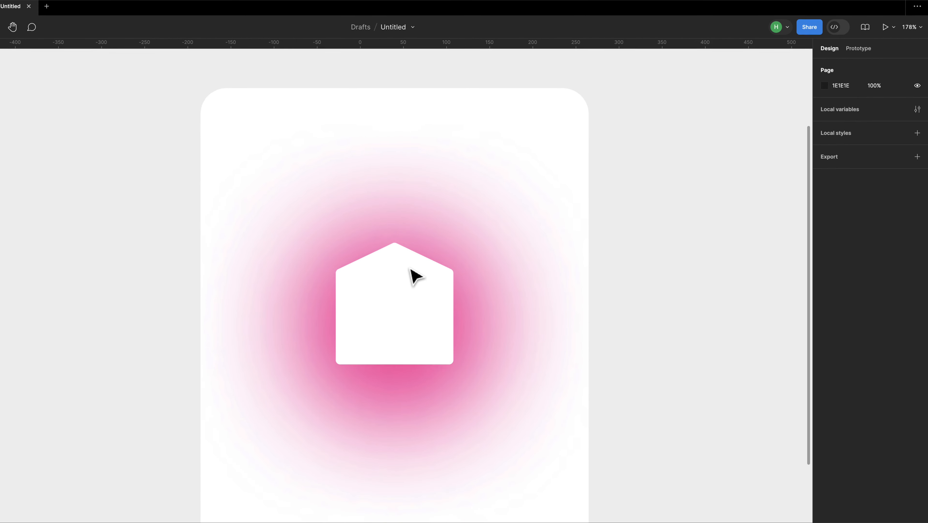
# Step: Open the Iconify plugin and search its icons for "insurance"
pyautogui.scroll(-1, 640, 251)
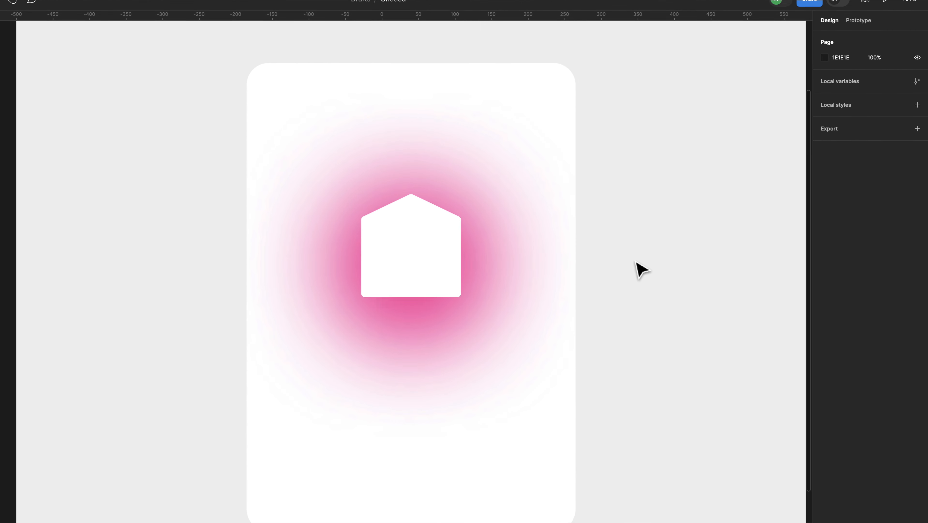
pyautogui.press('space')
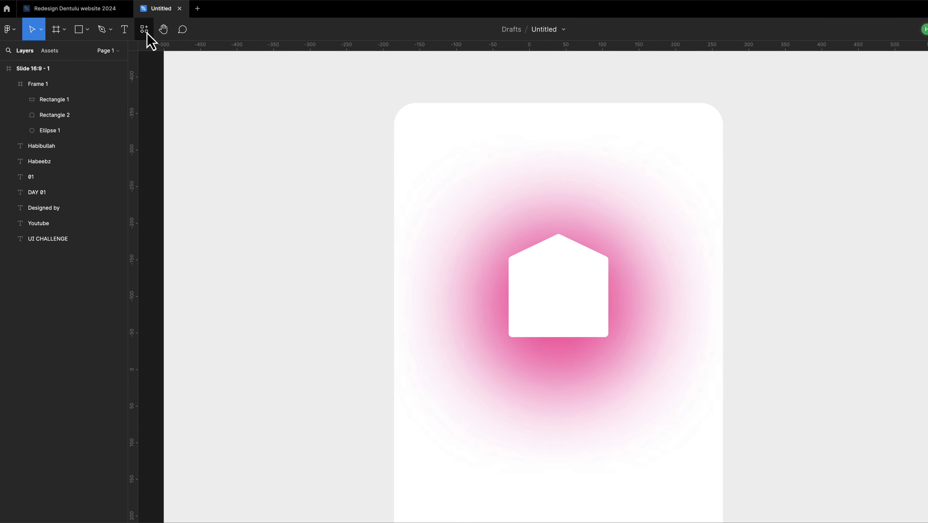
pyautogui.click(43, 10)
pyautogui.click(90, 32)
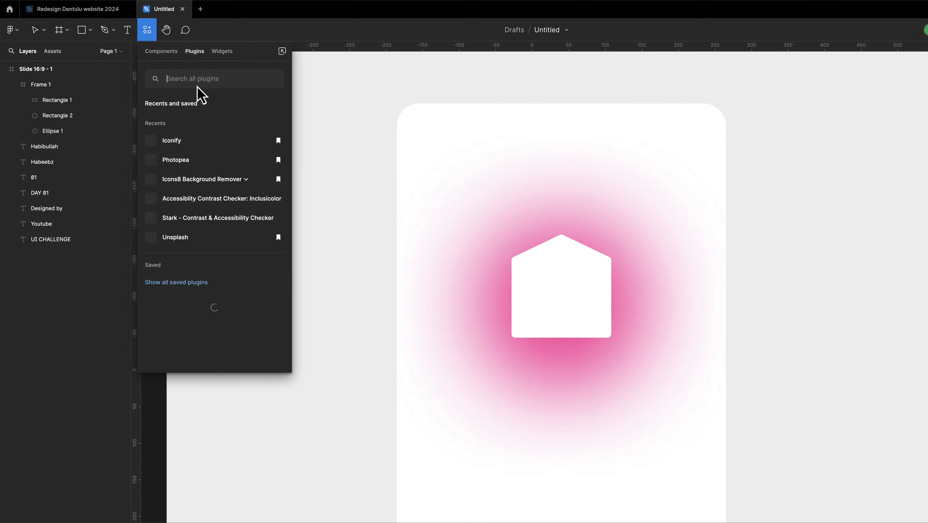
pyautogui.click(182, 142)
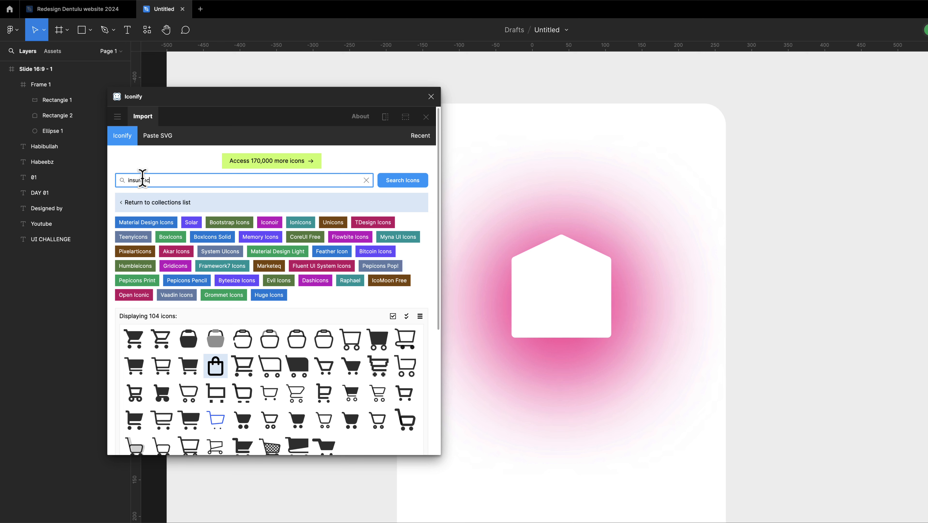
pyautogui.press('Return')
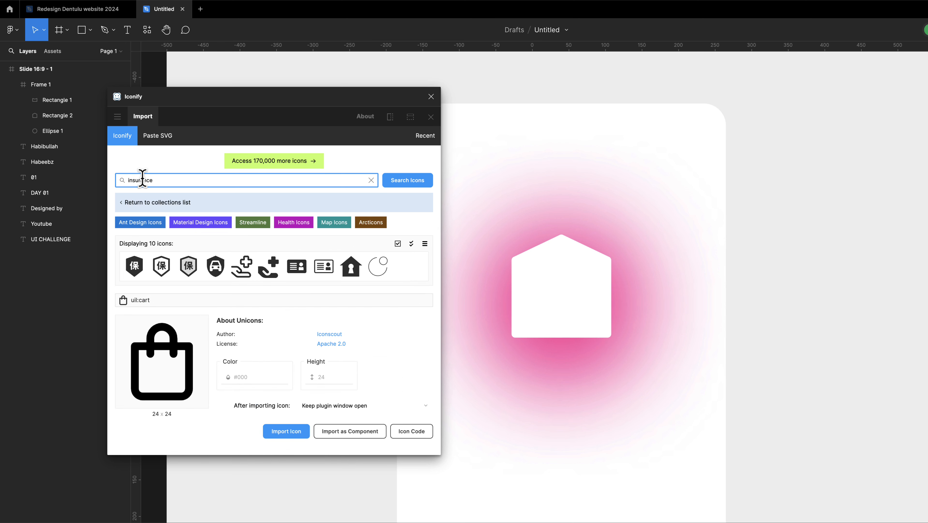
# Step: Search Iconify for "shield" and place a solid shield icon on the canvas beside the card, closing the plugin
pyautogui.doubleClick(169, 180)
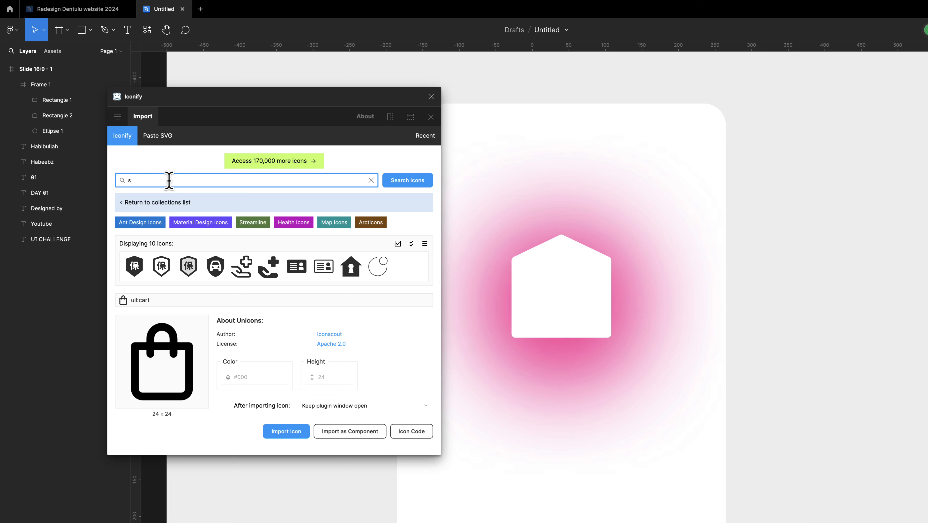
pyautogui.write('shield')
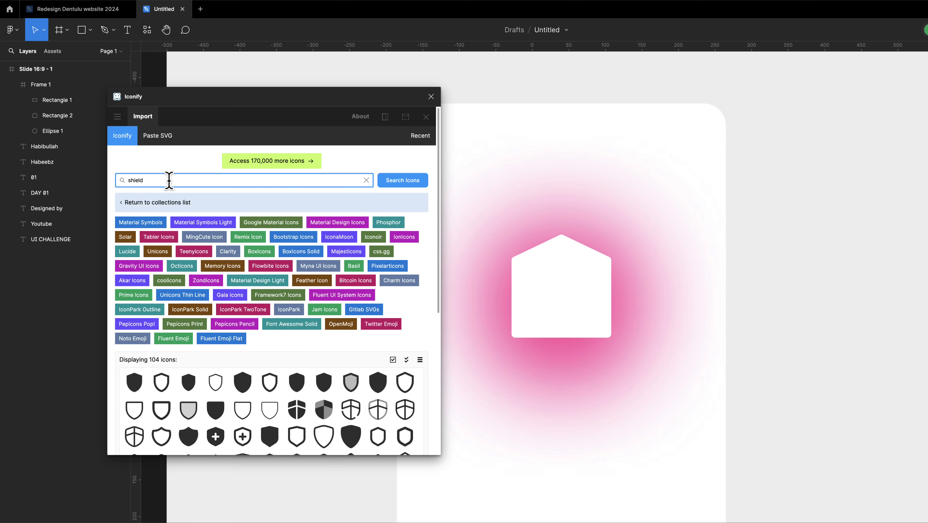
pyautogui.scroll(-2, 304, 366)
pyautogui.scroll(-2, 307, 362)
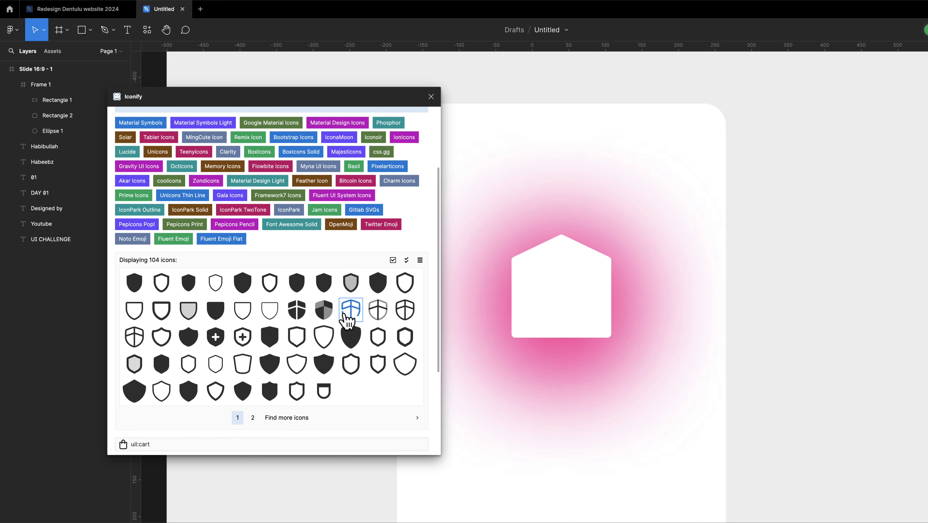
pyautogui.scroll(-1, 274, 344)
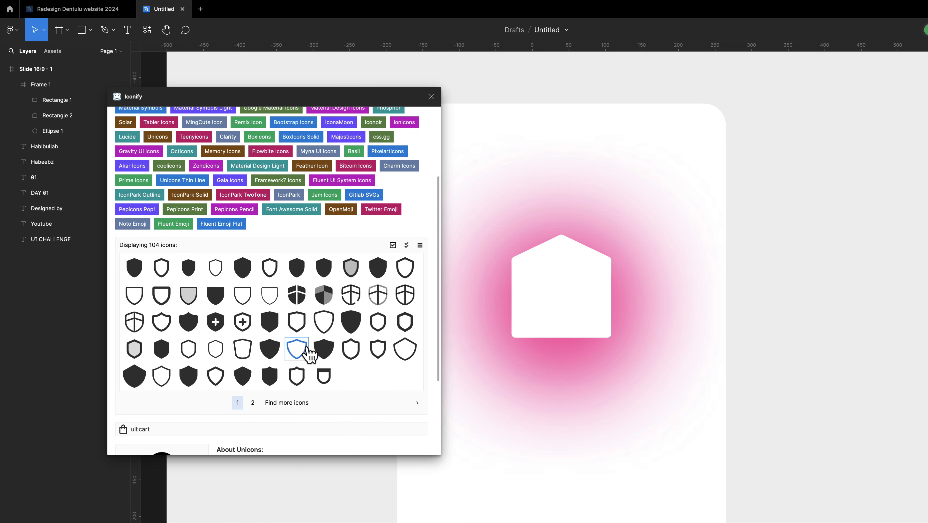
pyautogui.moveTo(378, 267); pyautogui.dragTo(771, 324)
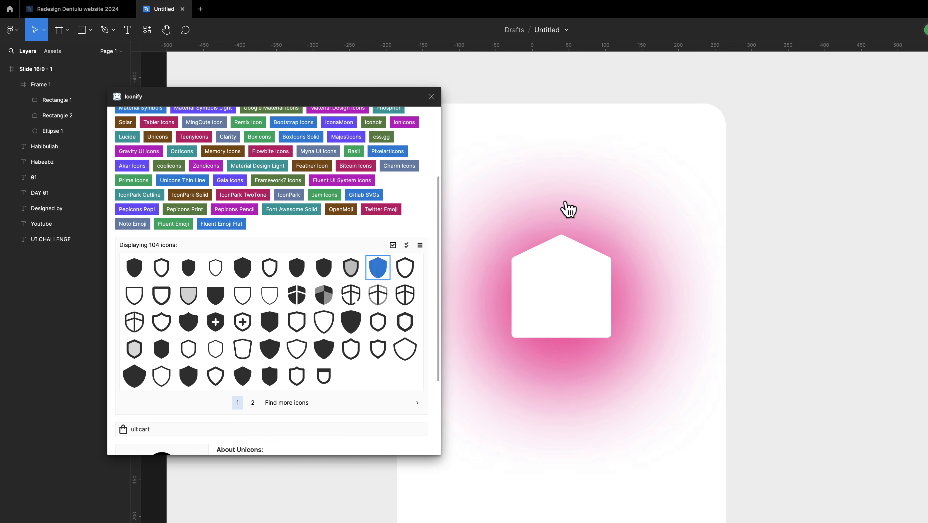
pyautogui.click(431, 97)
# Step: Scale the shield icon to about 75 × 75 and centre it in the envelope, behind the notched rectangle
pyautogui.press('k')
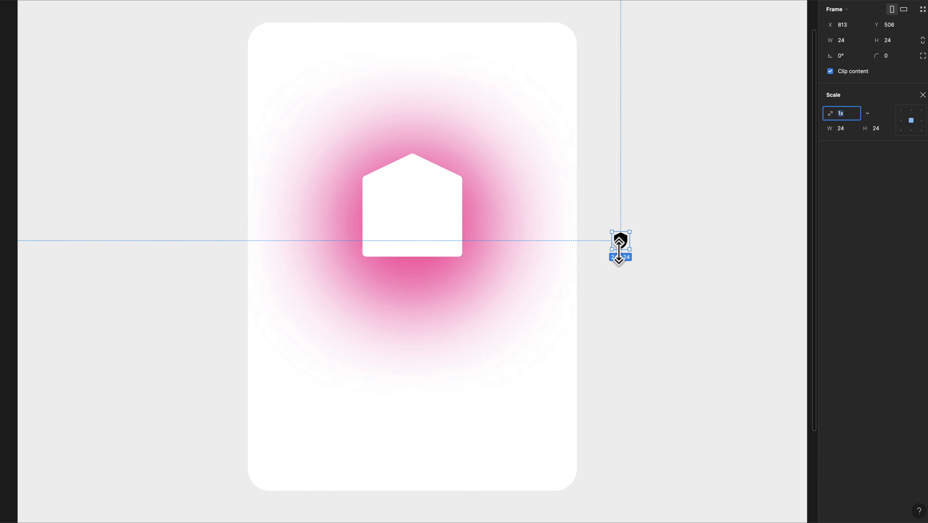
pyautogui.moveTo(619, 252); pyautogui.dragTo(408, 229)
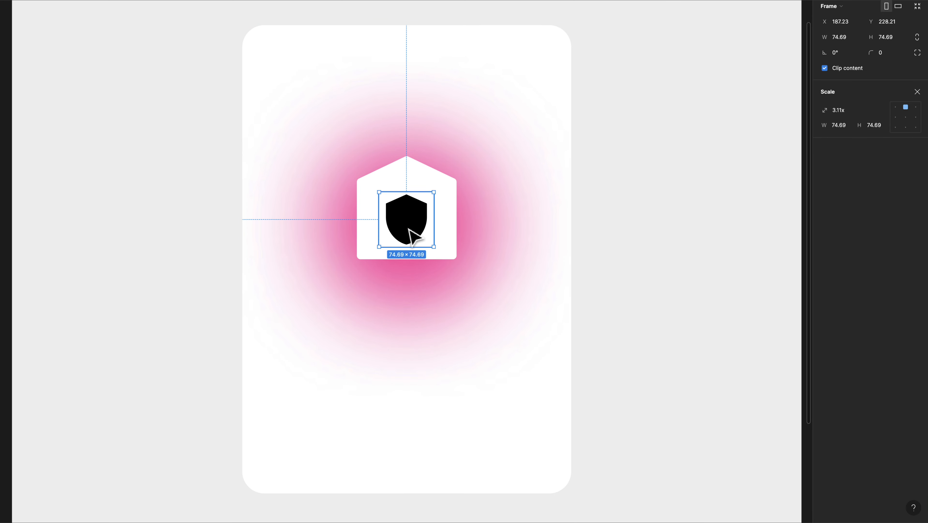
pyautogui.press('super+[')
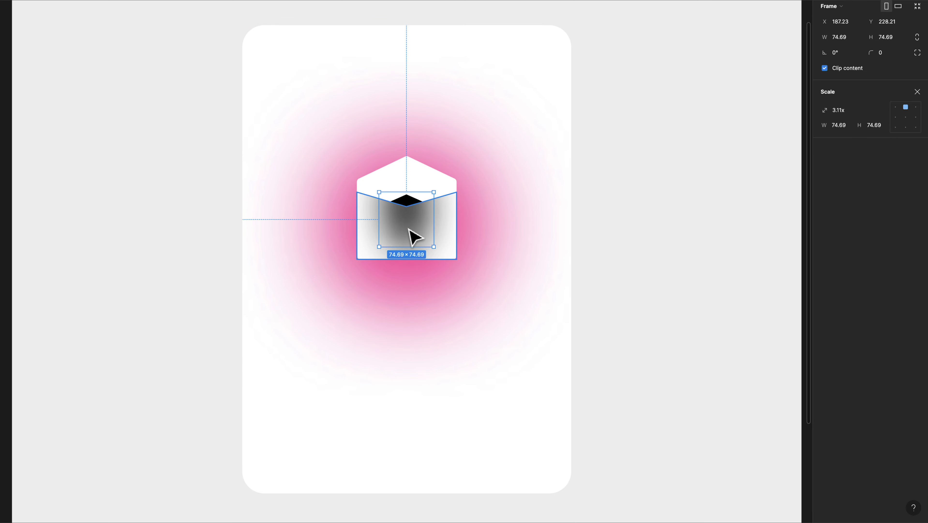
pyautogui.click(917, 92)
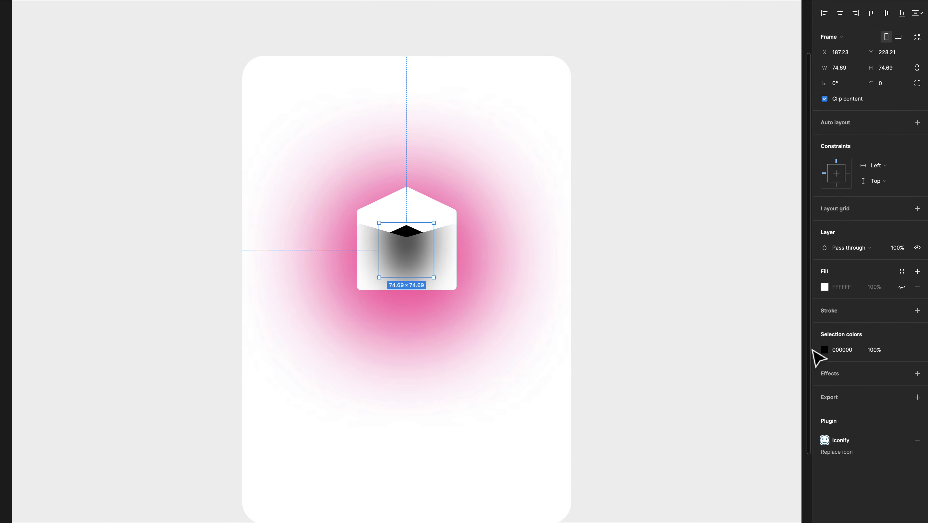
# Step: Recolour the shield icon with the glow circle's pink, FB1A86
pyautogui.click(824, 350)
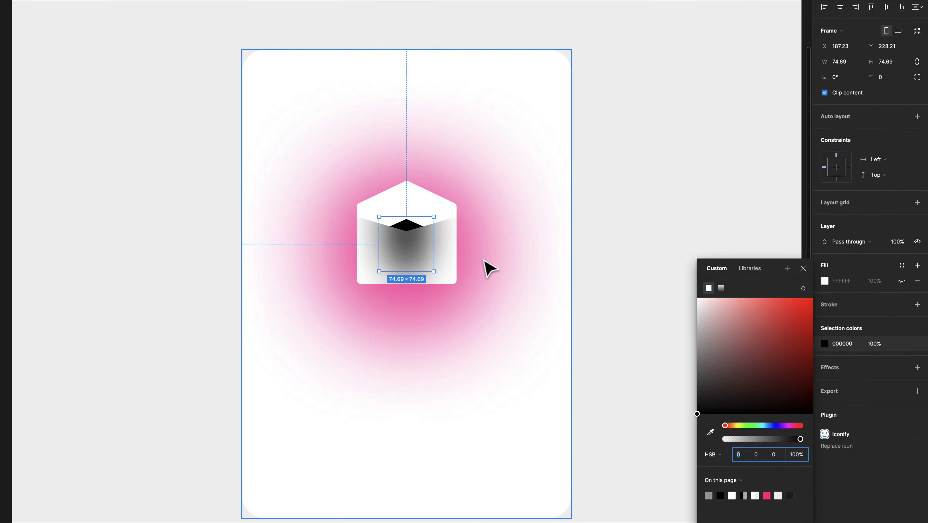
pyautogui.click(482, 265)
pyautogui.click(844, 207)
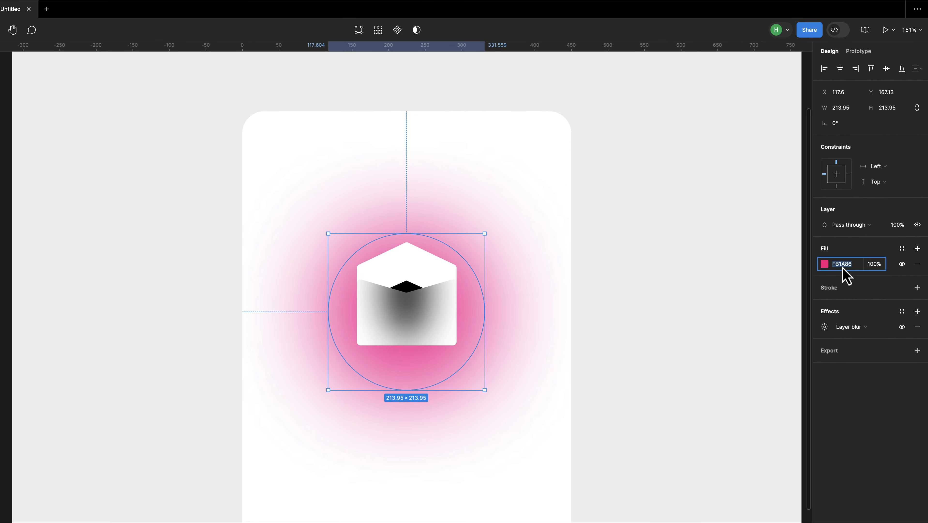
pyautogui.click(418, 282)
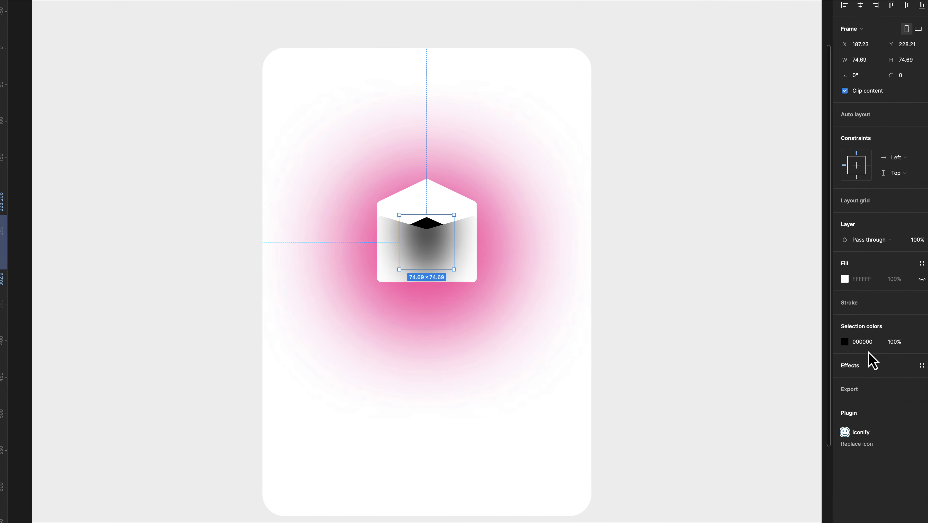
pyautogui.click(844, 319)
pyautogui.press('Return')
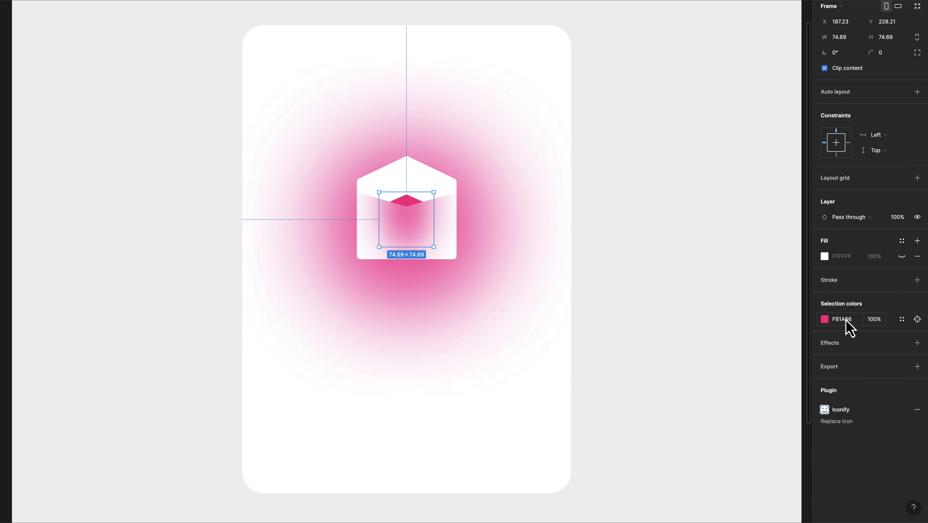
pyautogui.click(605, 270)
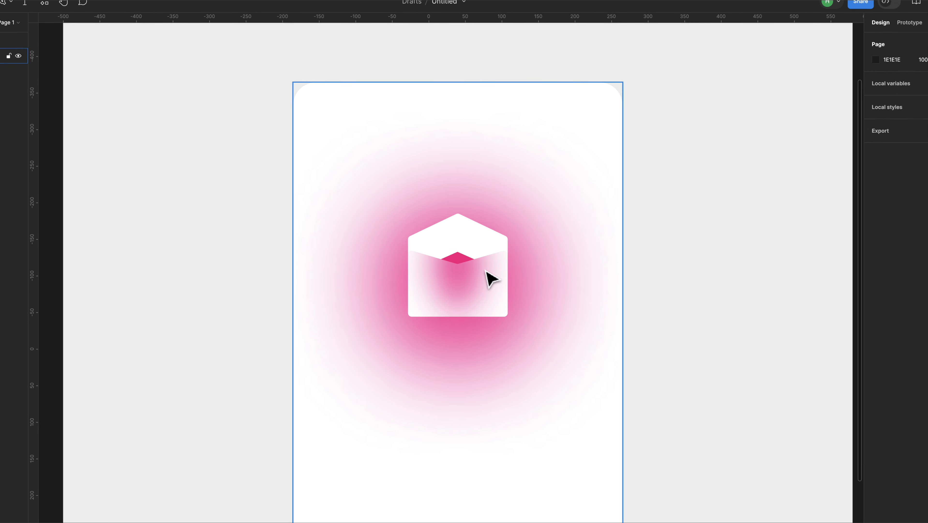
# Step: Try a 5% fill opacity on the envelope's notched rectangle, and settle on 1%
pyautogui.click(489, 278)
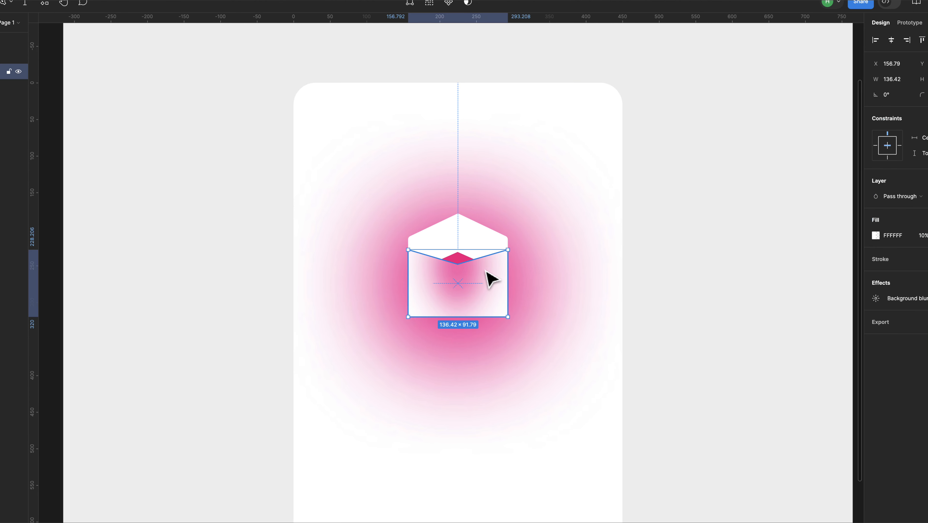
pyautogui.click(875, 264)
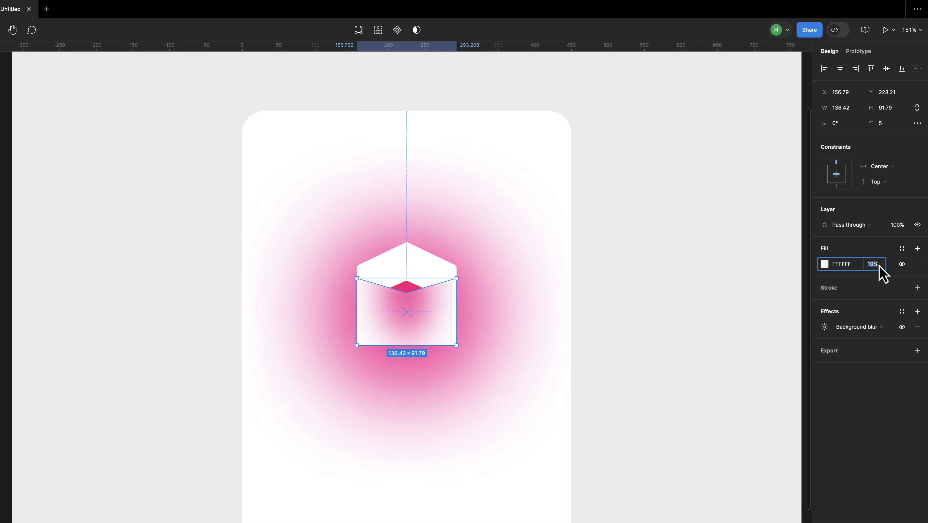
pyautogui.write('5')
pyautogui.press('Return')
pyautogui.click(879, 265)
pyautogui.write('1')
pyautogui.press('Return')
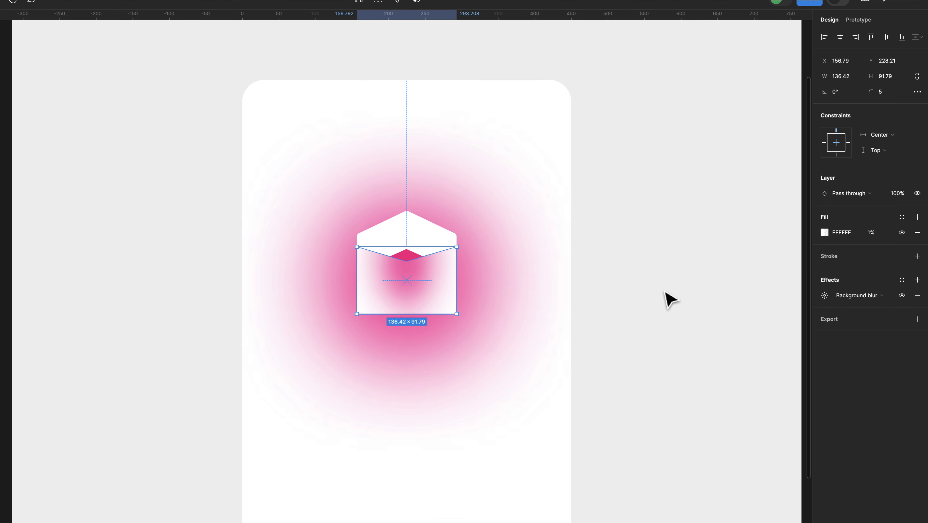
pyautogui.click(670, 274)
pyautogui.moveTo(619, 284); pyautogui.dragTo(611, 266)
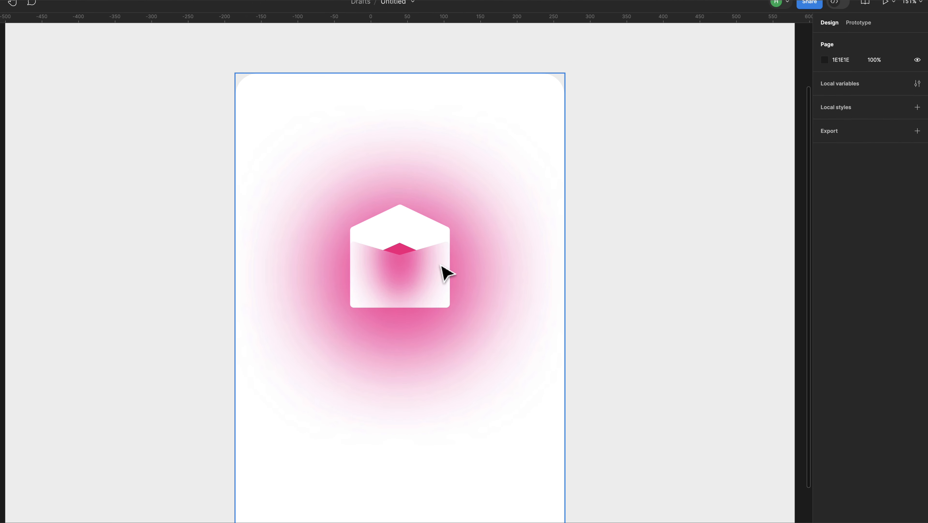
# Step: Set the notched rectangle's background blur to 20
pyautogui.click(441, 264)
pyautogui.click(872, 236)
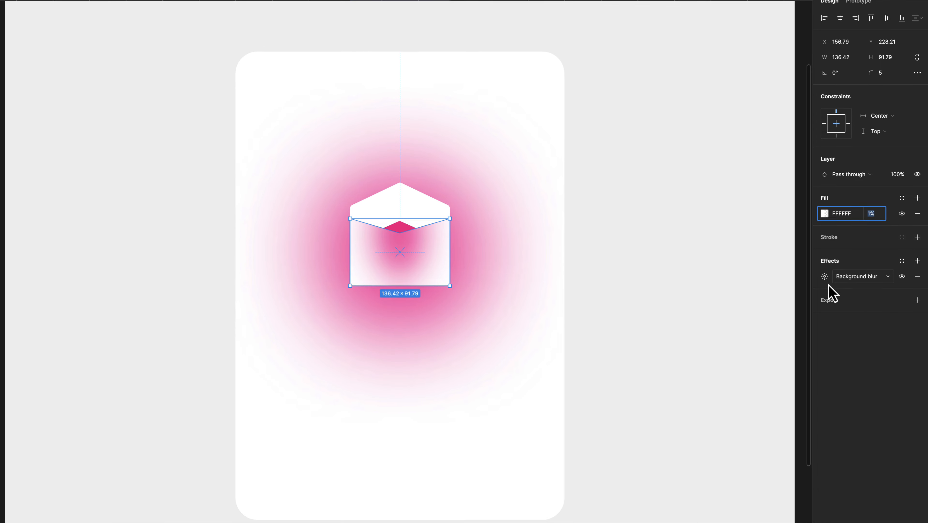
pyautogui.click(825, 277)
pyautogui.moveTo(711, 298); pyautogui.dragTo(708, 299)
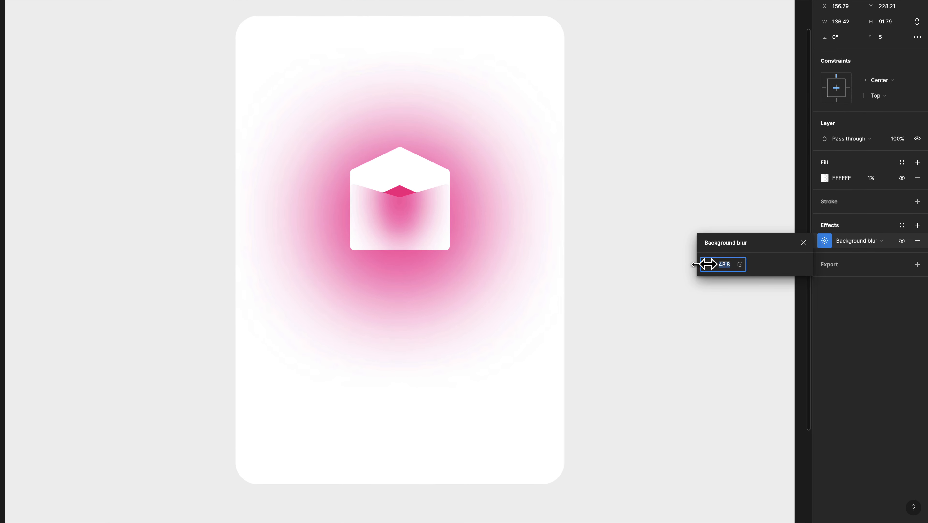
pyautogui.moveTo(668, 264); pyautogui.dragTo(474, 260)
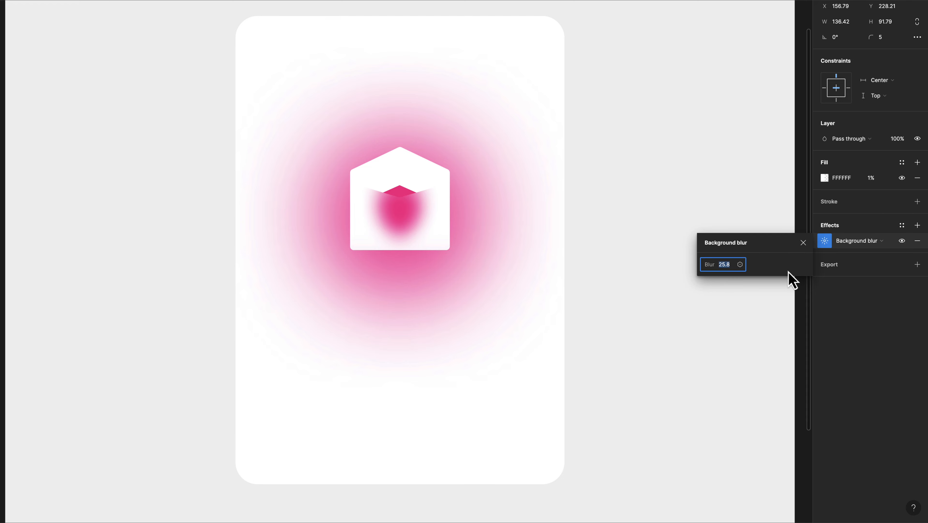
pyautogui.write('20')
pyautogui.press('Return')
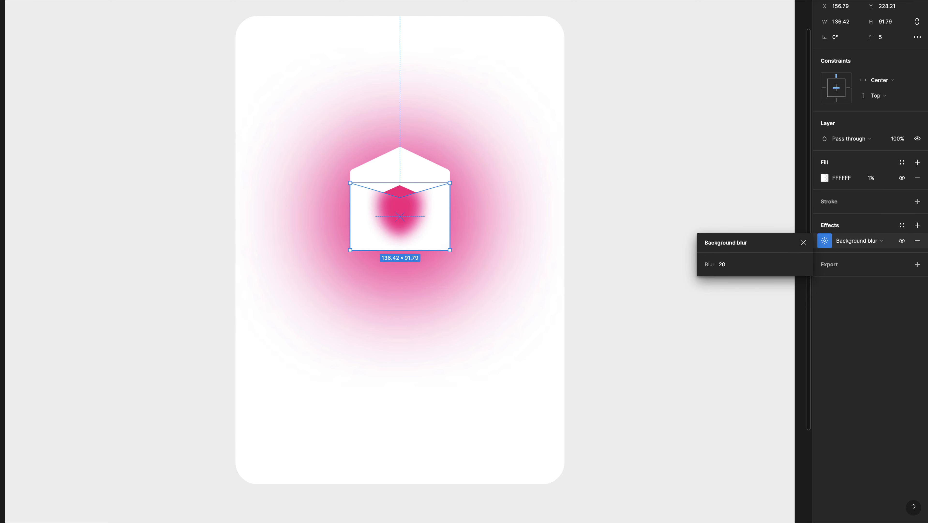
pyautogui.hscroll(2, 613, 155)
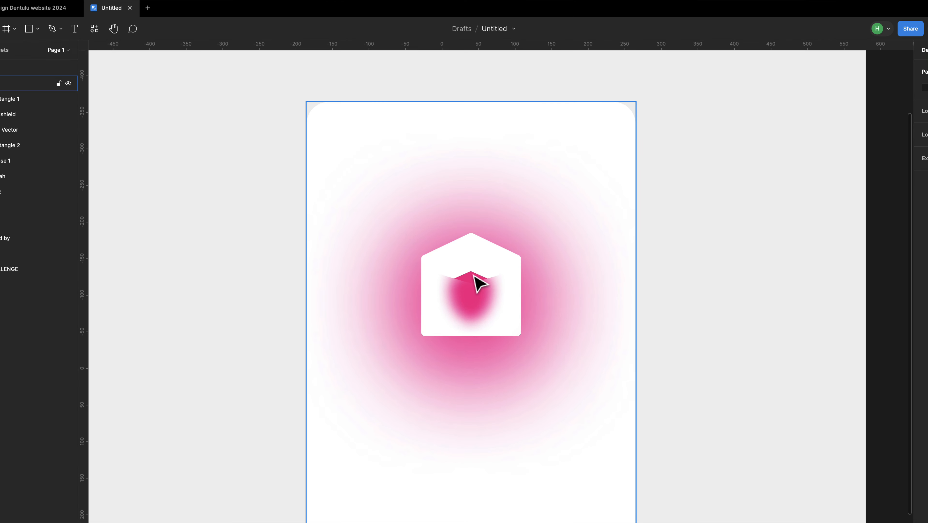
# Step: Raise the shield icon by 16 px so that more of it rises above the envelope's notched front
pyautogui.click(373, 190)
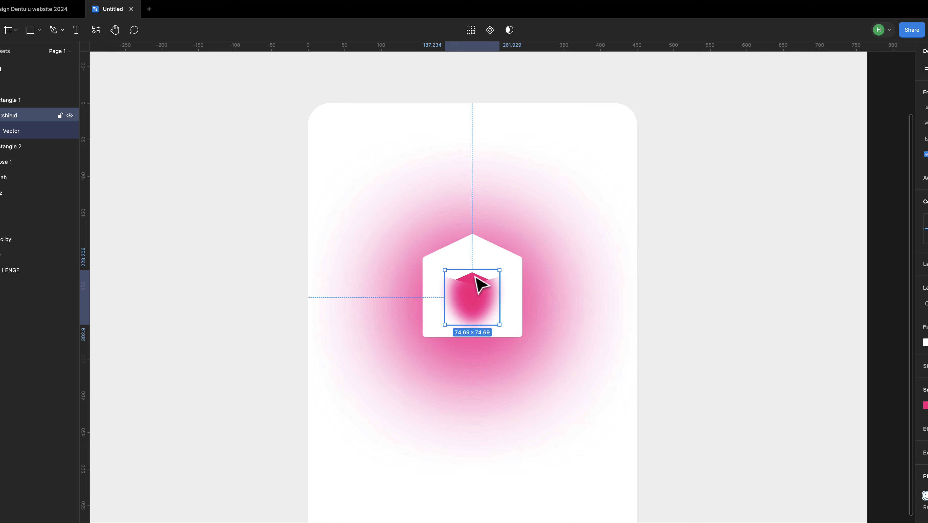
pyautogui.hotkey('shift', 'Up')
pyautogui.hotkey('shift', 'Up')
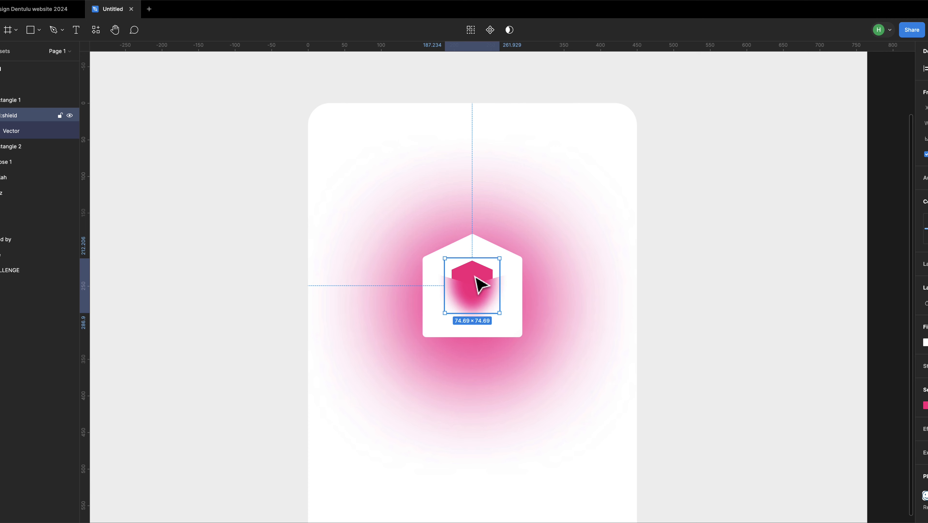
pyautogui.click(726, 277)
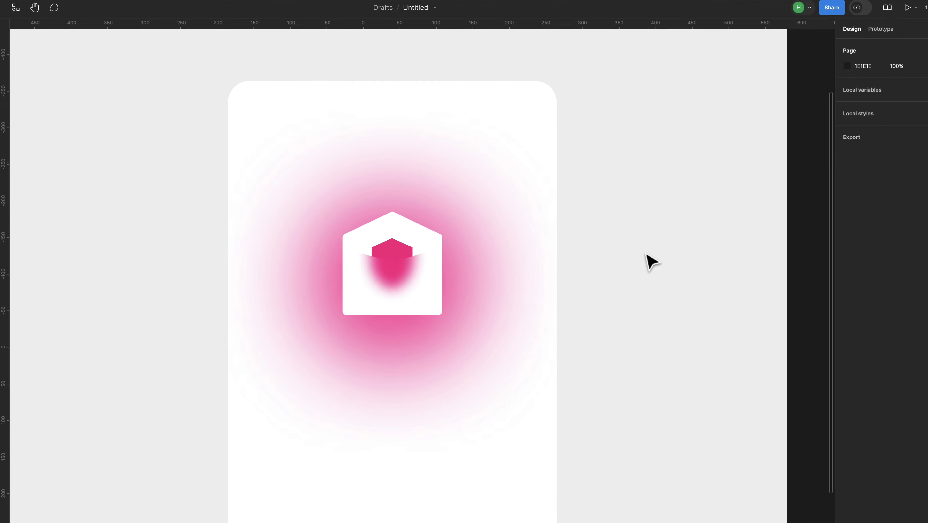
pyautogui.moveTo(720, 282); pyautogui.dragTo(724, 268)
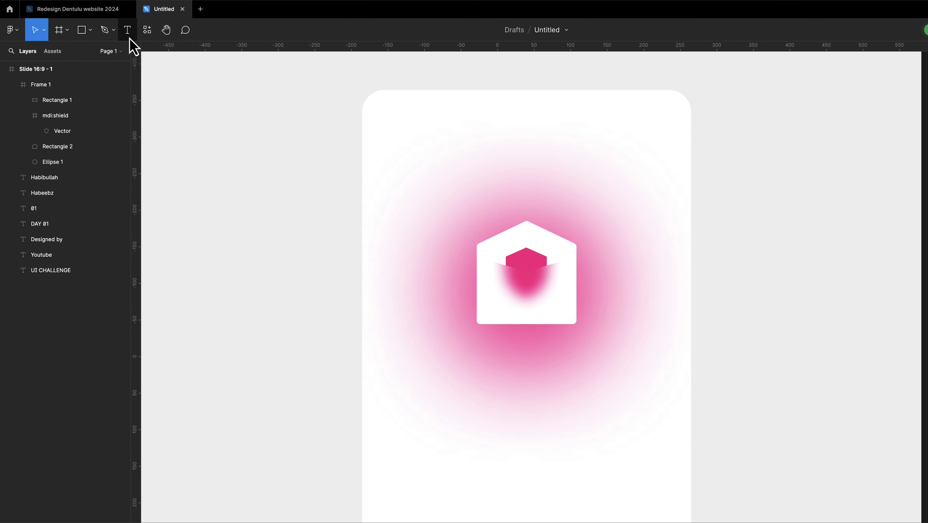
# Step: Add the text "Insurance Details" in the lower part of the card, below the pink glow
pyautogui.click(128, 35)
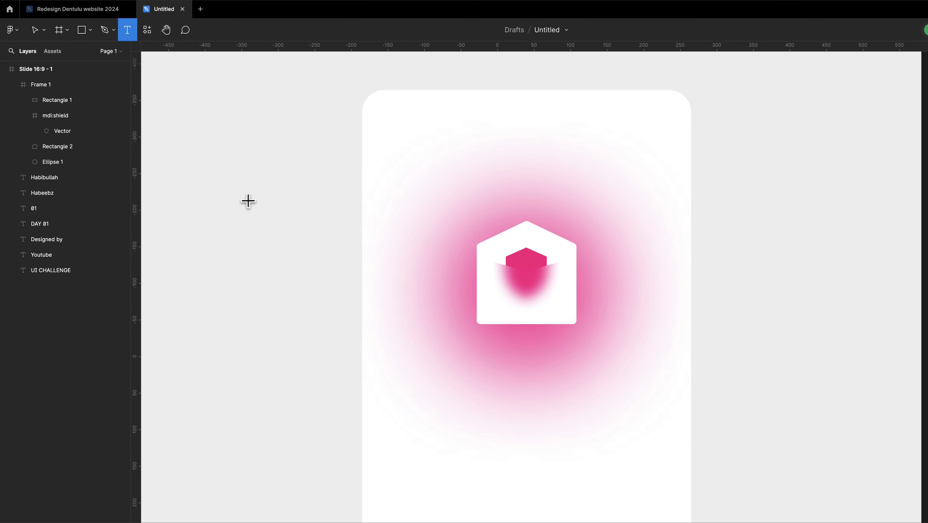
pyautogui.click(401, 460)
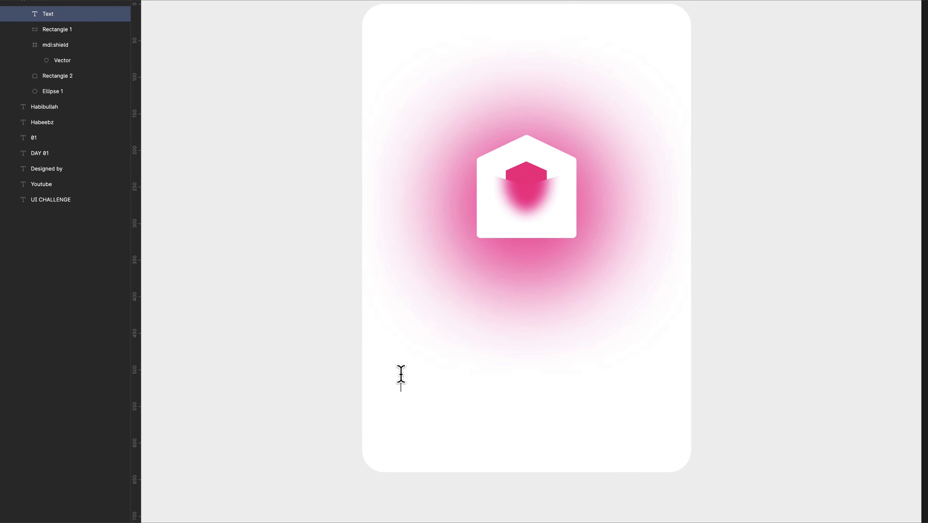
pyautogui.write('Insurance Details')
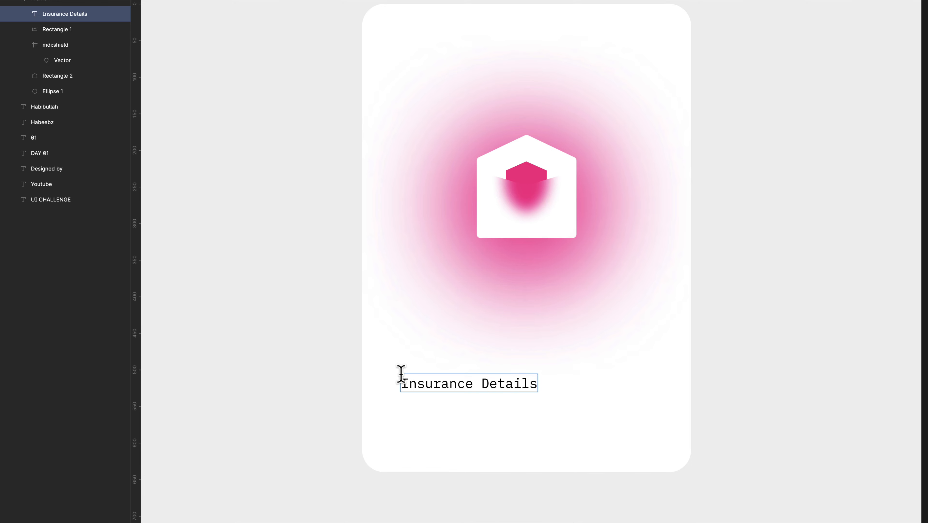
# Step: Change the "Insurance Details" text's font to Inter and nudge it to about X 43, Y 515
pyautogui.press('Escape')
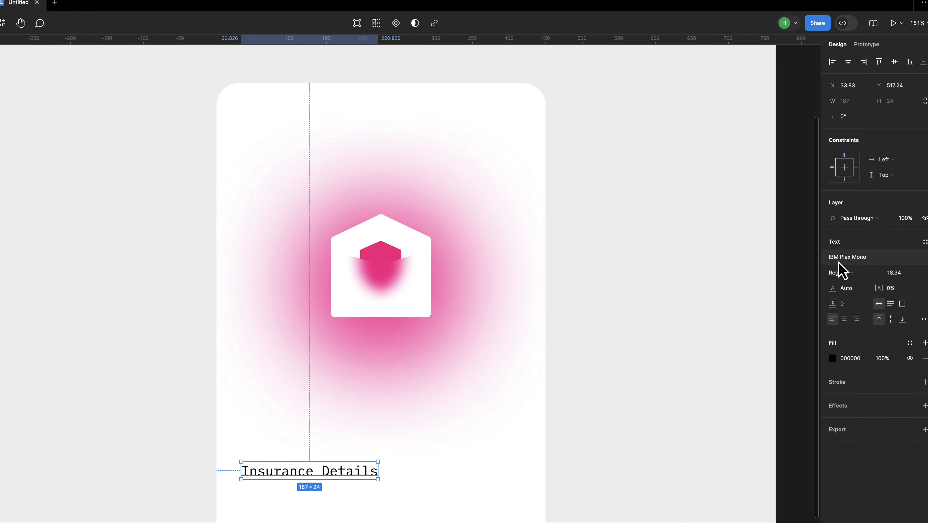
pyautogui.click(915, 194)
pyautogui.write('inter')
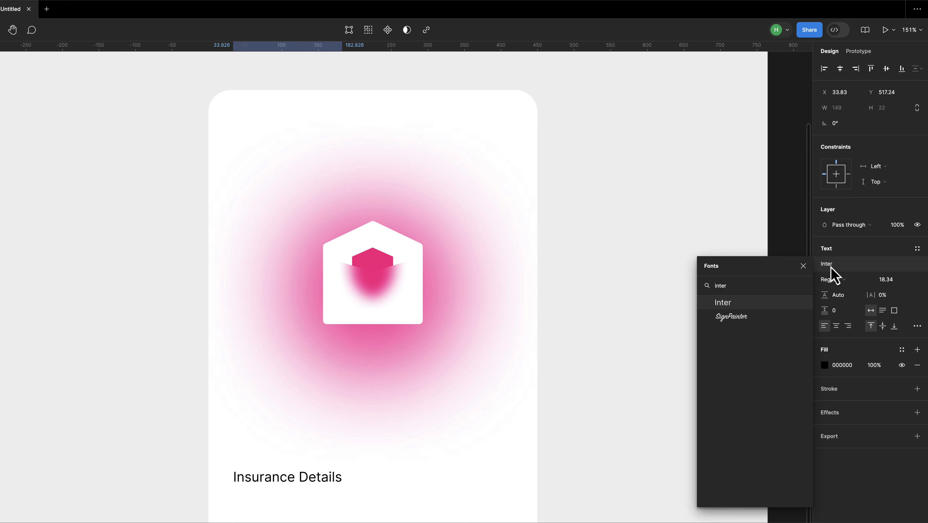
pyautogui.click(832, 269)
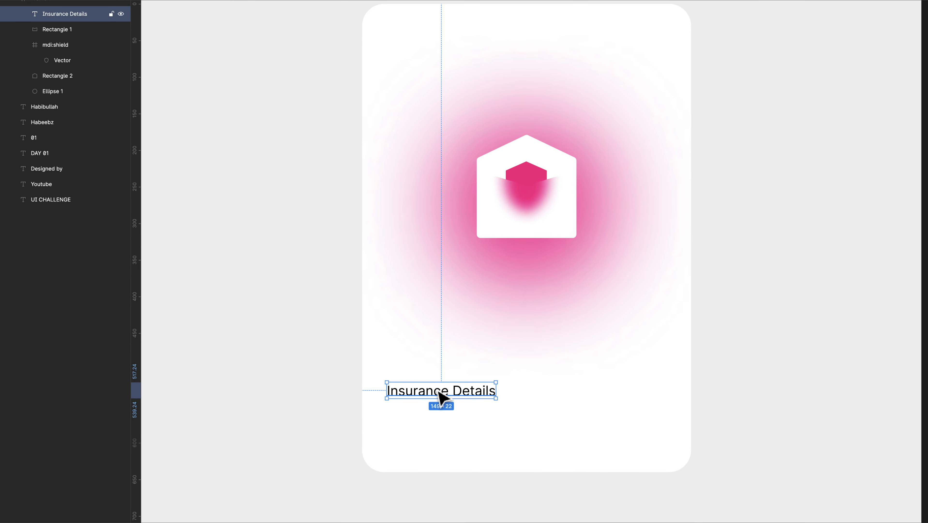
pyautogui.moveTo(288, 479); pyautogui.dragTo(291, 481)
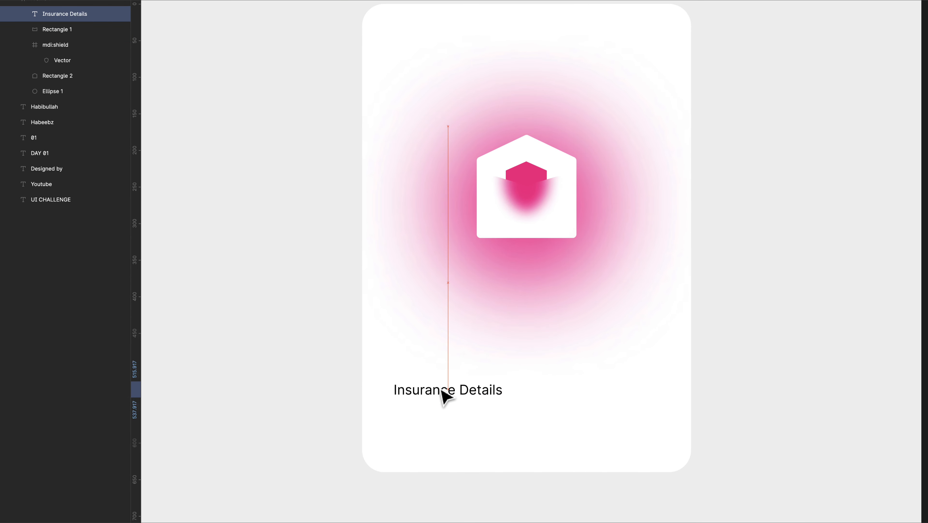
pyautogui.moveTo(441, 390); pyautogui.dragTo(441, 389)
# Step: Set the "Insurance Details" text to -2% letter spacing and Medium weight
pyautogui.click(888, 266)
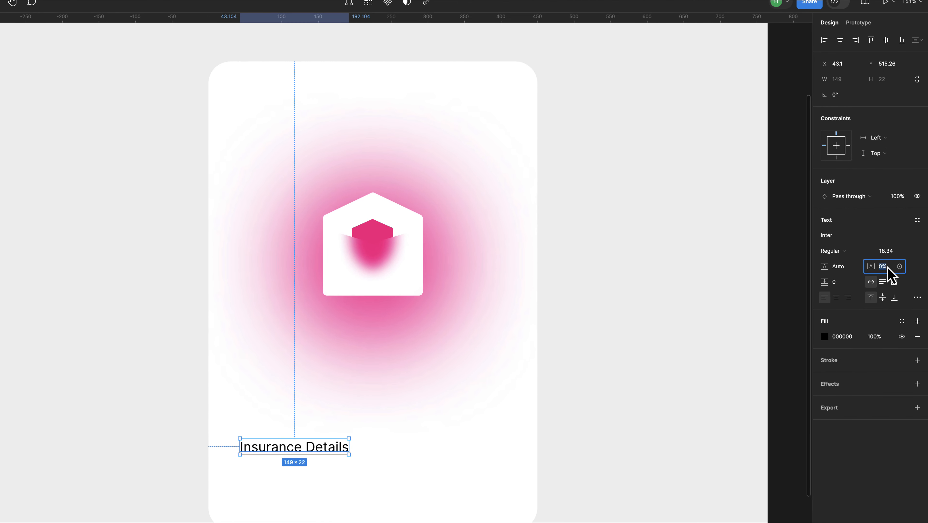
pyautogui.write('-2')
pyautogui.press('Return')
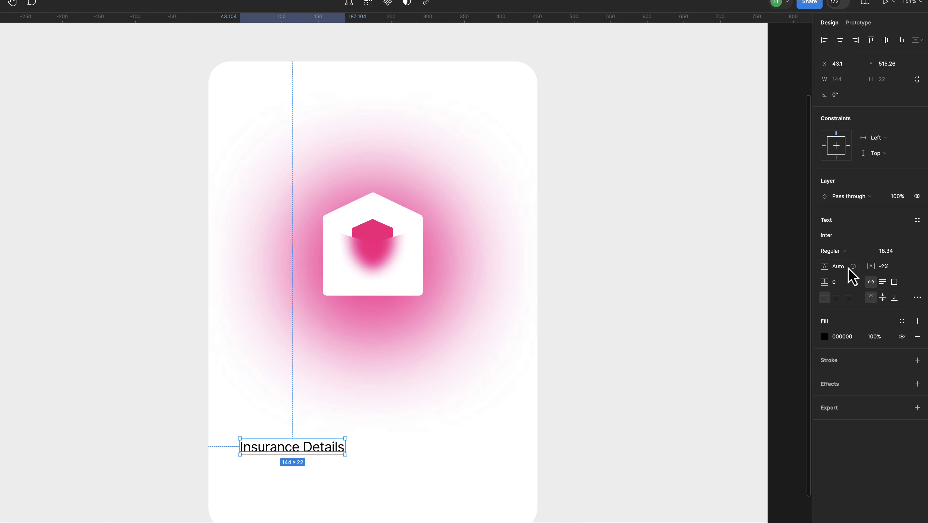
pyautogui.click(845, 252)
pyautogui.click(848, 263)
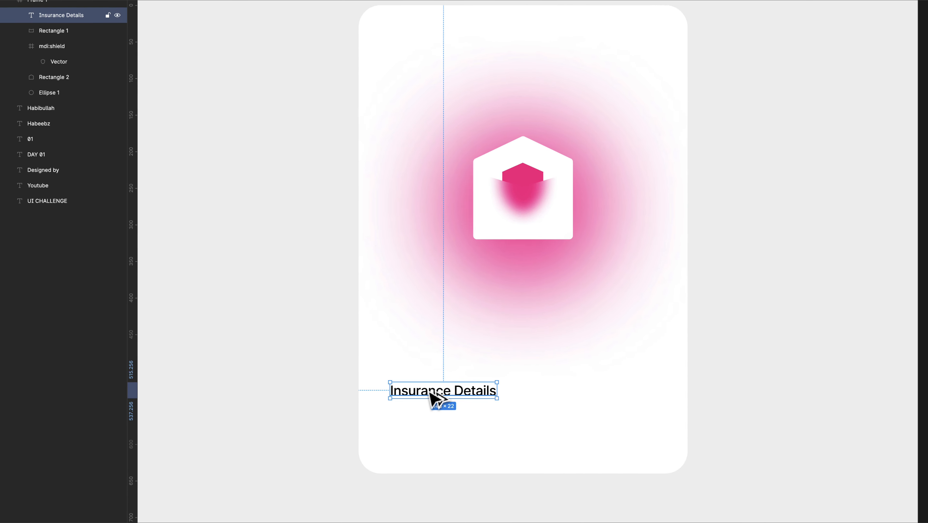
# Step: Duplicate the "Insurance Details" text directly below the original, at about Y 541
pyautogui.moveTo(436, 397)
pyautogui.mouseDown()
pyautogui.moveTo(436, 418)
pyautogui.moveTo(433, 409)
pyautogui.mouseUp()
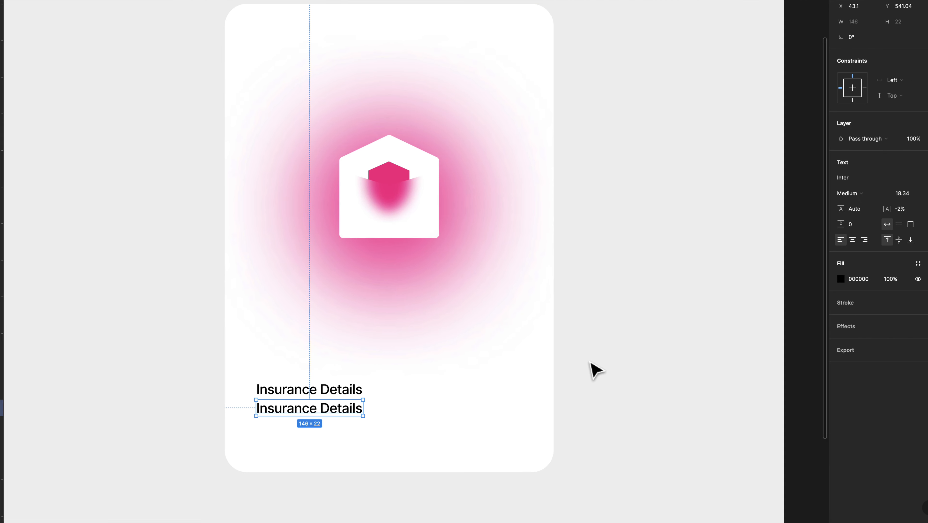
pyautogui.click(733, 371)
pyautogui.click(338, 408)
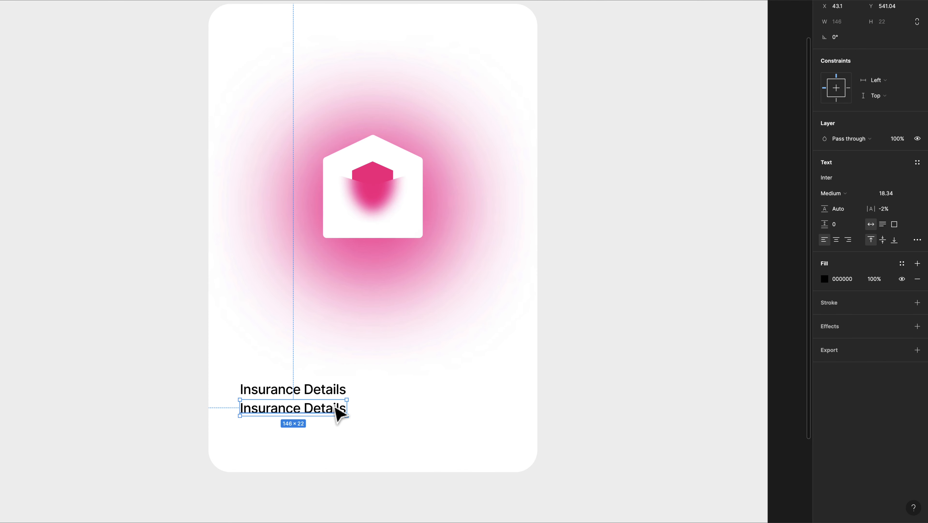
# Step: Replace the duplicated text with "Our insurance give you excellent protect you and your family memmbers"
pyautogui.hscroll(3, 391, 97)
pyautogui.hscroll(1, 394, 98)
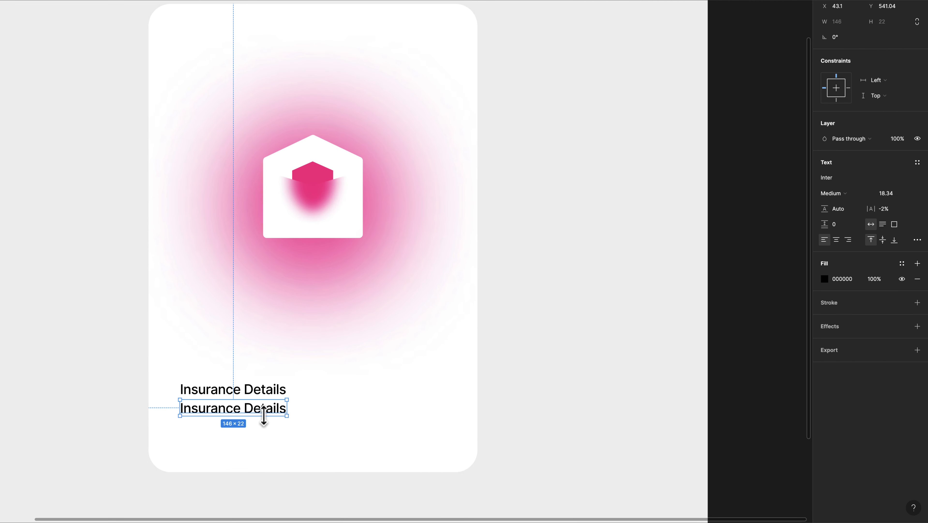
pyautogui.scroll(-5, 278, 421)
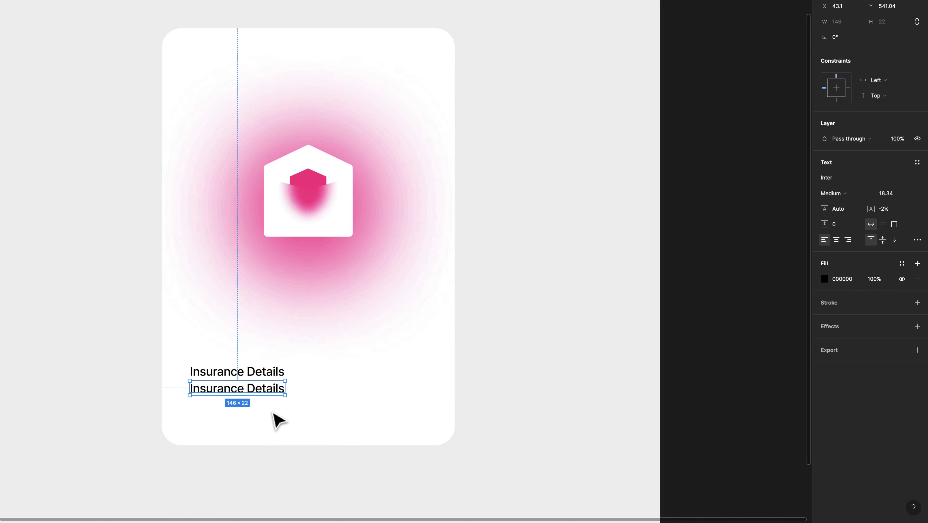
pyautogui.click(590, 399)
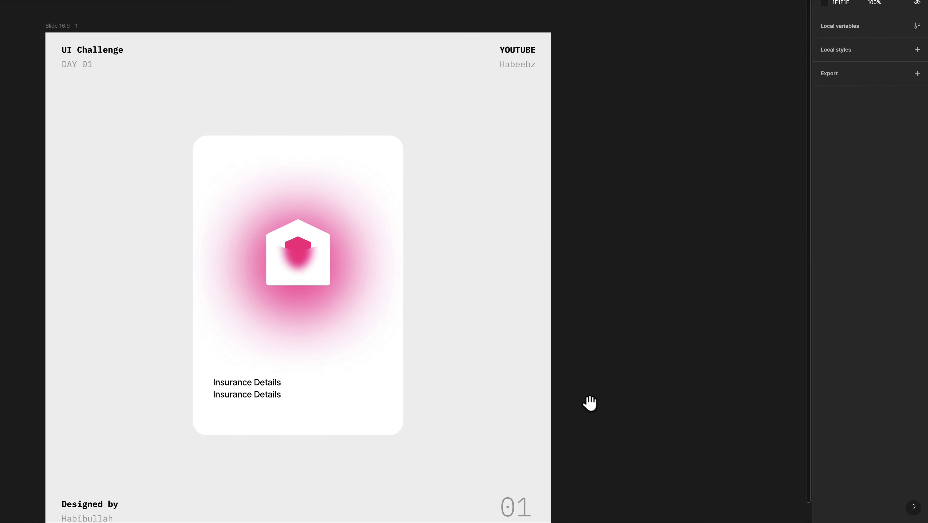
pyautogui.moveTo(590, 400); pyautogui.dragTo(671, 357)
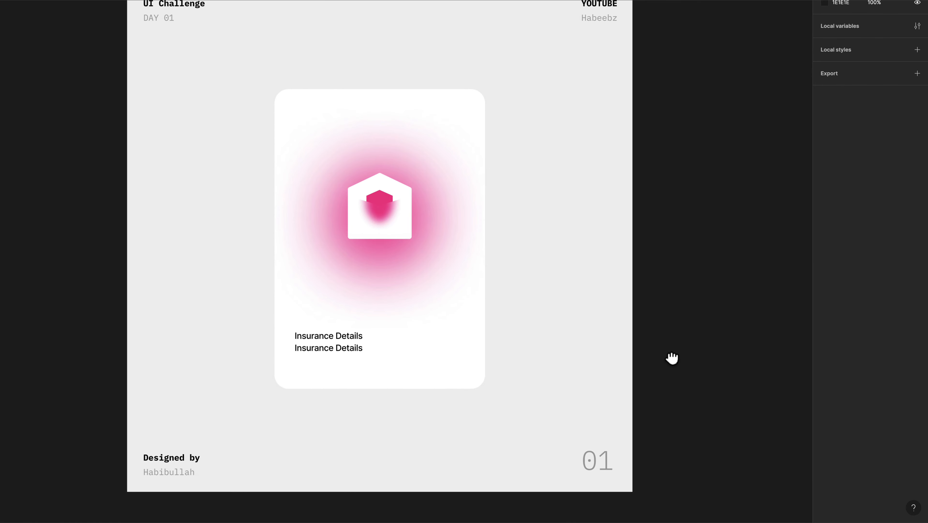
pyautogui.doubleClick(347, 352)
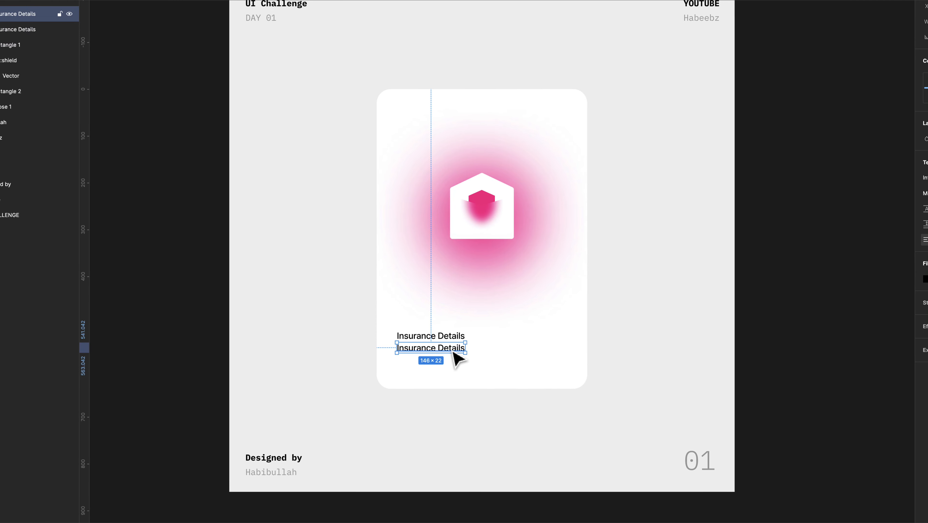
pyautogui.doubleClick(349, 348)
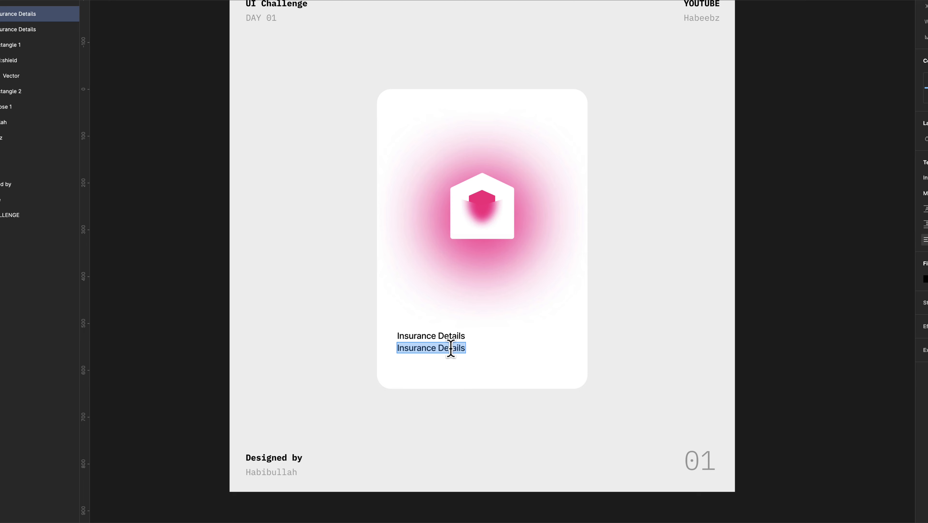
pyautogui.write('Our i')
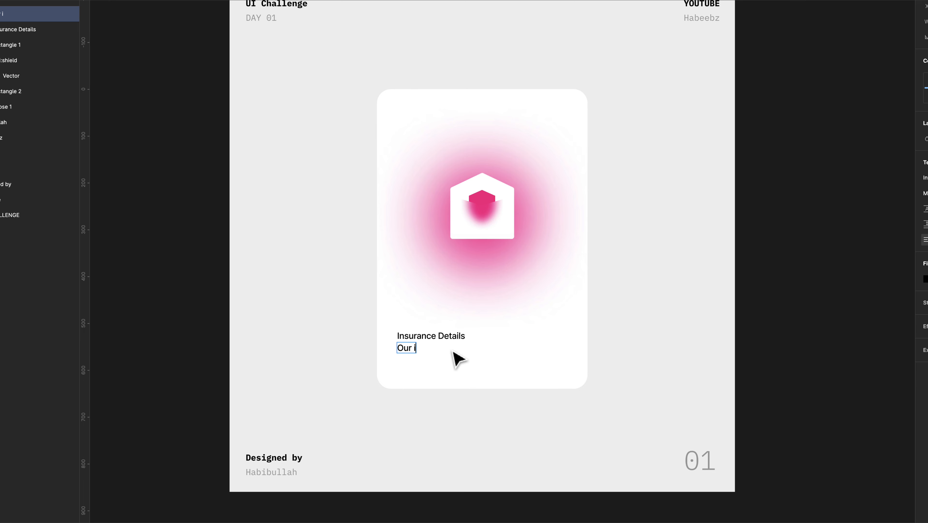
pyautogui.write('nsurance give you excellent protect you anc')
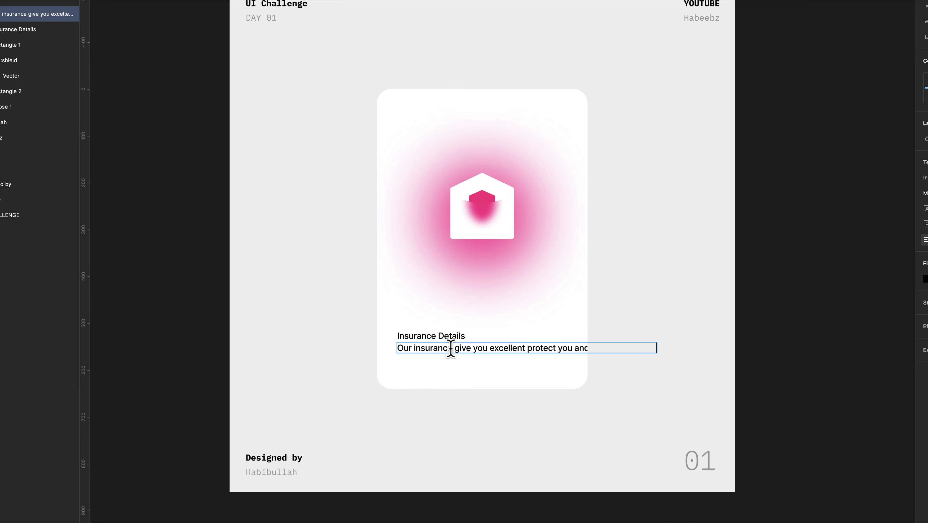
# Step: Narrow the description's text box to about 357 px wide so it wraps inside the card
pyautogui.press('Escape')
pyautogui.moveTo(678, 348); pyautogui.dragTo(648, 348)
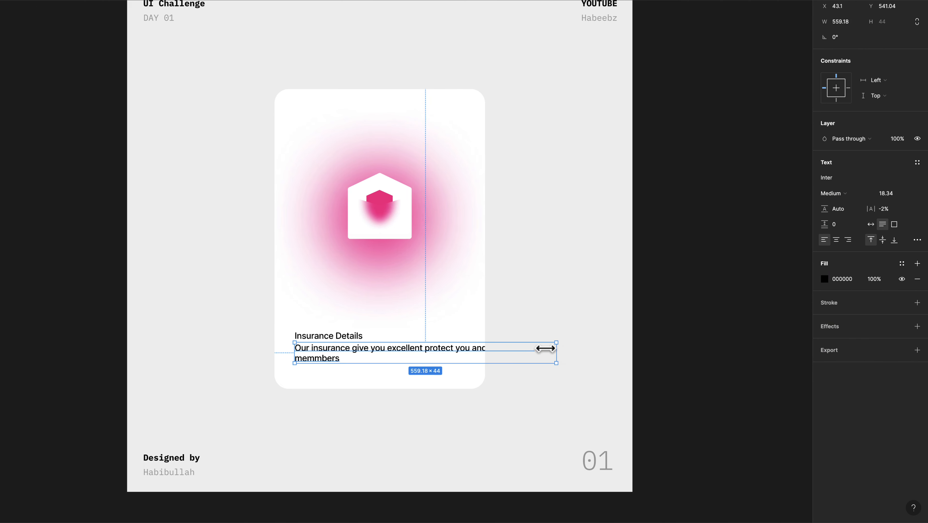
pyautogui.moveTo(545, 348); pyautogui.dragTo(462, 348)
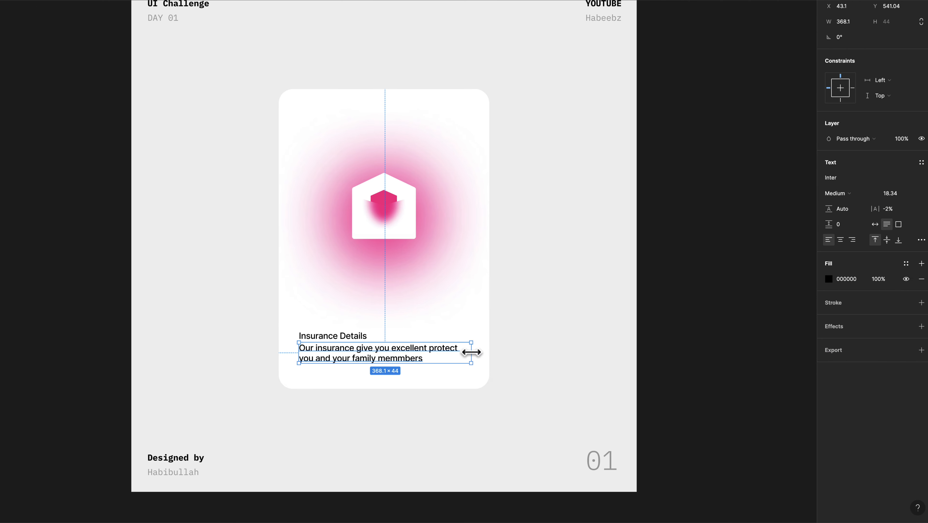
# Step: Correct the misspelled word "memmbers" in the description to "members" using the spelling suggestion
pyautogui.doubleClick(399, 357)
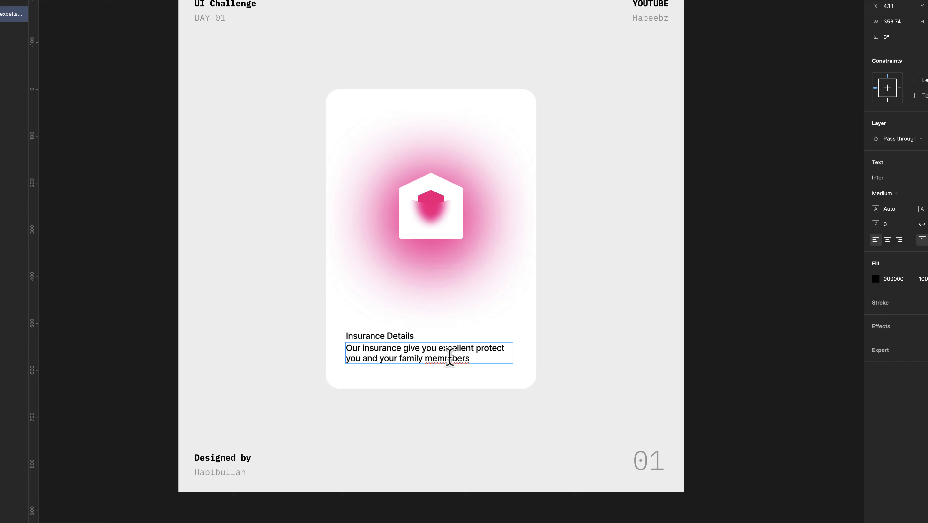
pyautogui.rightClick(450, 357)
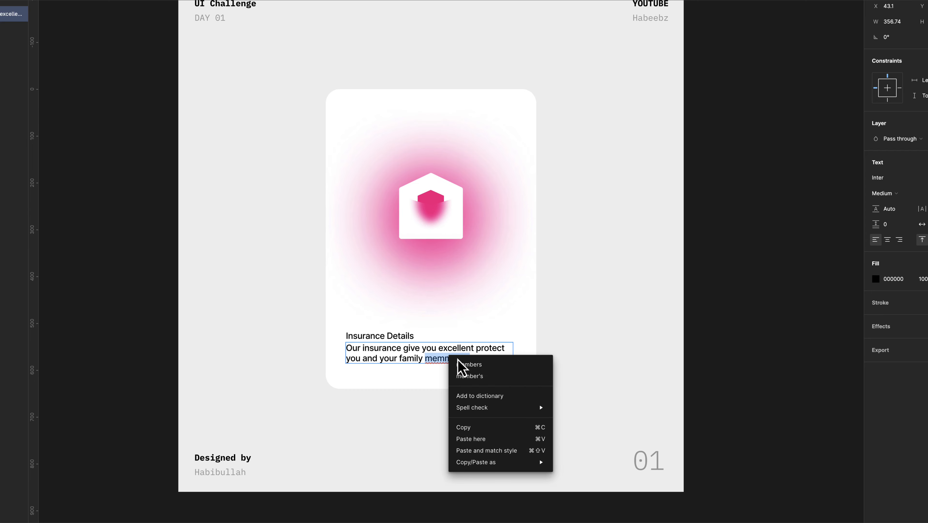
pyautogui.click(469, 363)
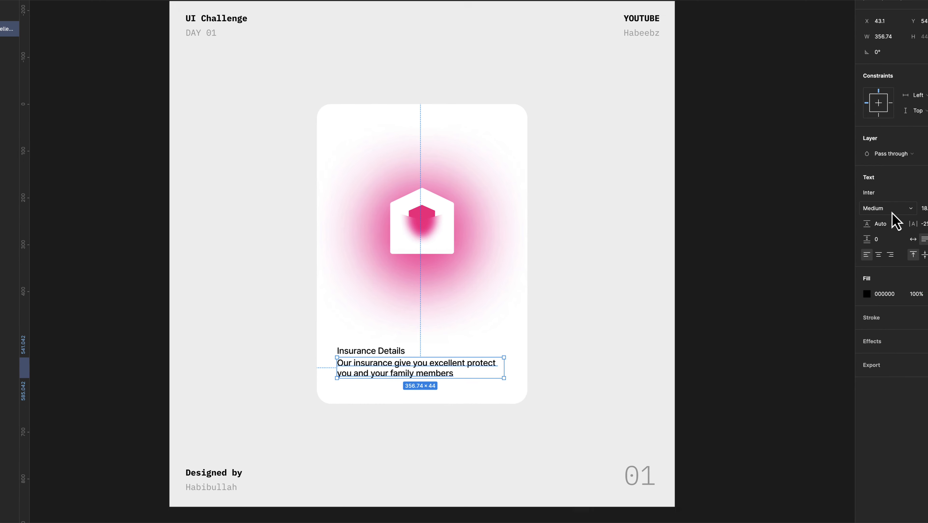
# Step: Set the description text to Regular weight and size 16
pyautogui.click(884, 193)
pyautogui.click(904, 181)
pyautogui.click(927, 193)
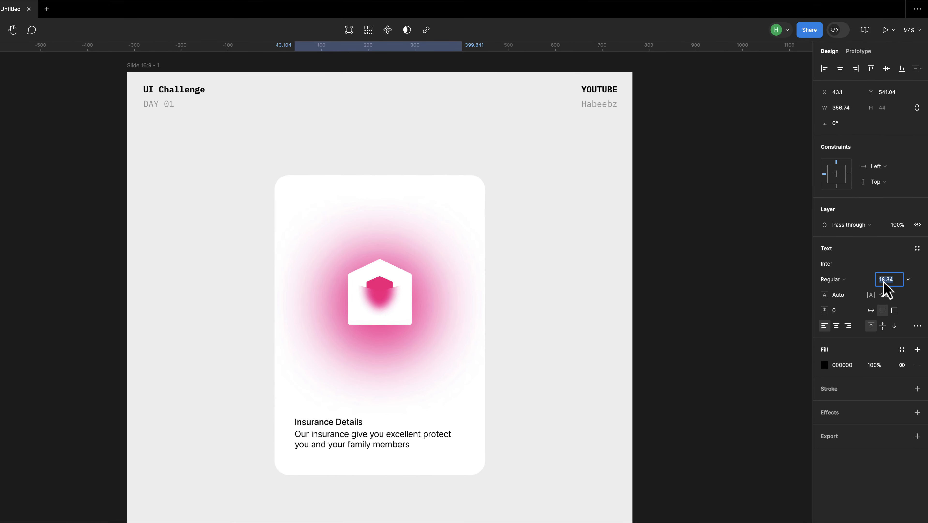
pyautogui.write('16')
pyautogui.press('Return')
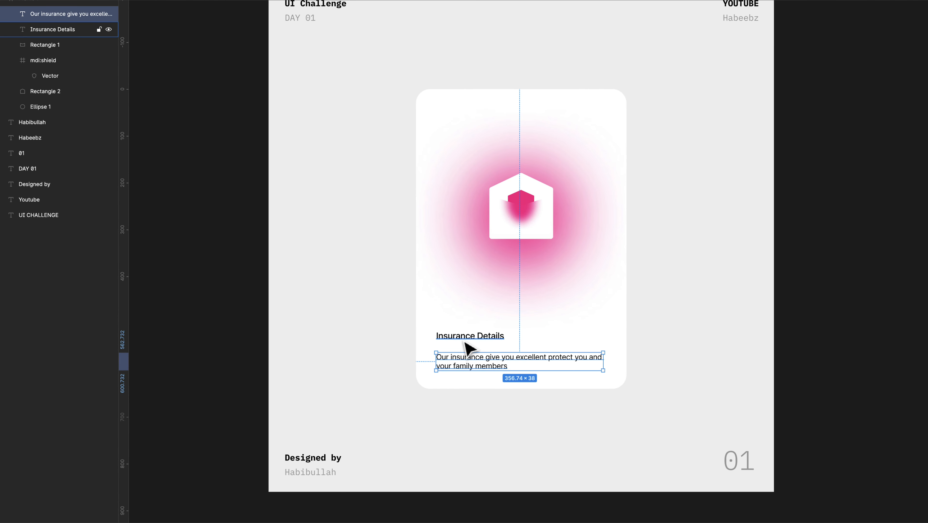
# Step: Lower the "Insurance Details" heading slightly toward the description and widen the description's text box to about 366 px
pyautogui.moveTo(465, 343); pyautogui.dragTo(465, 348)
pyautogui.click(600, 364)
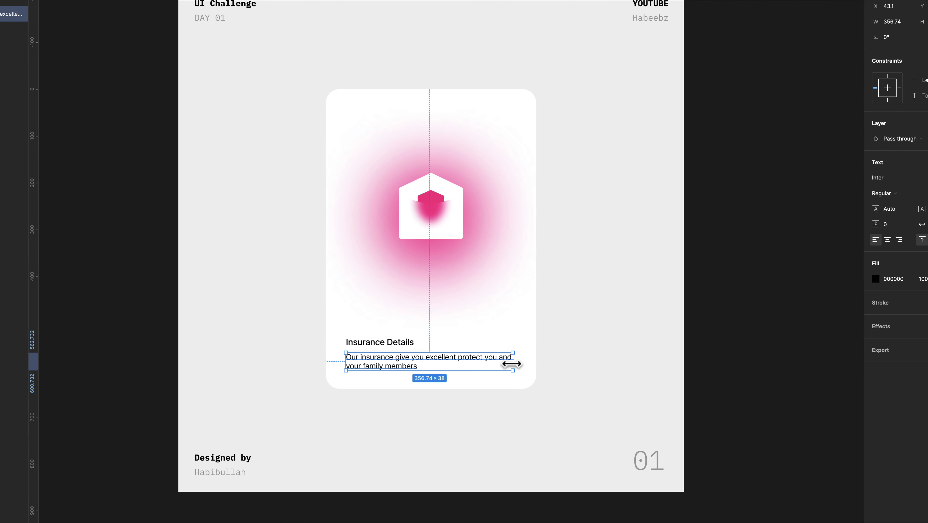
pyautogui.moveTo(517, 363); pyautogui.dragTo(518, 364)
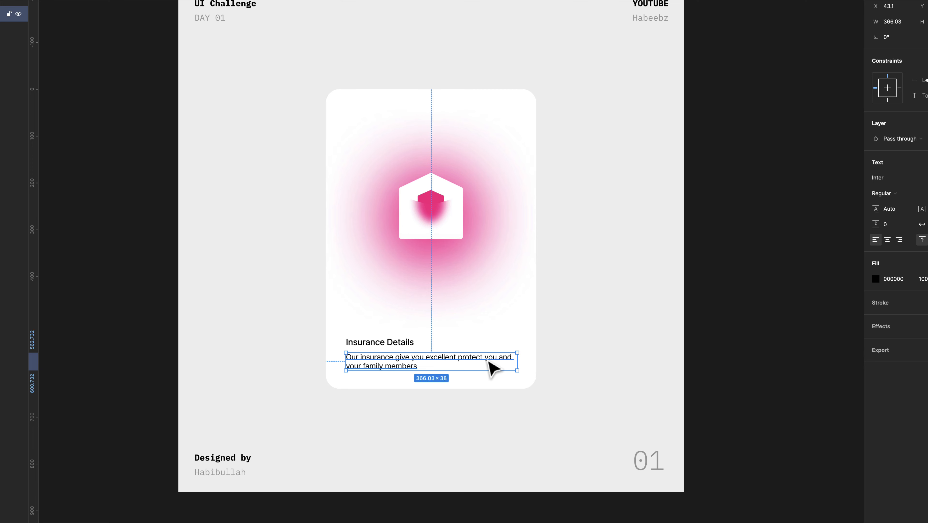
# Step: Move the heading and description together up by a few pixels and clear the selection
pyautogui.keyDown('shift'); pyautogui.click(373, 345); pyautogui.keyUp('shift')
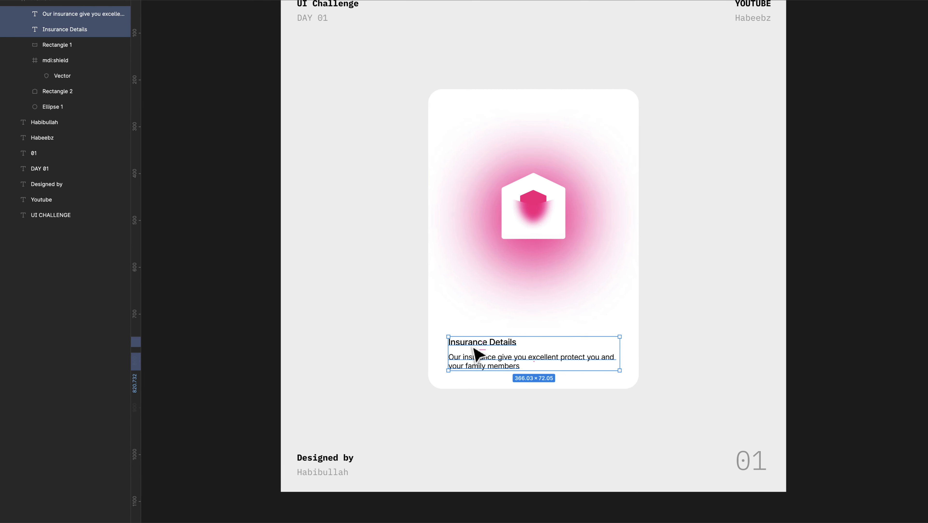
pyautogui.moveTo(471, 347); pyautogui.dragTo(471, 345)
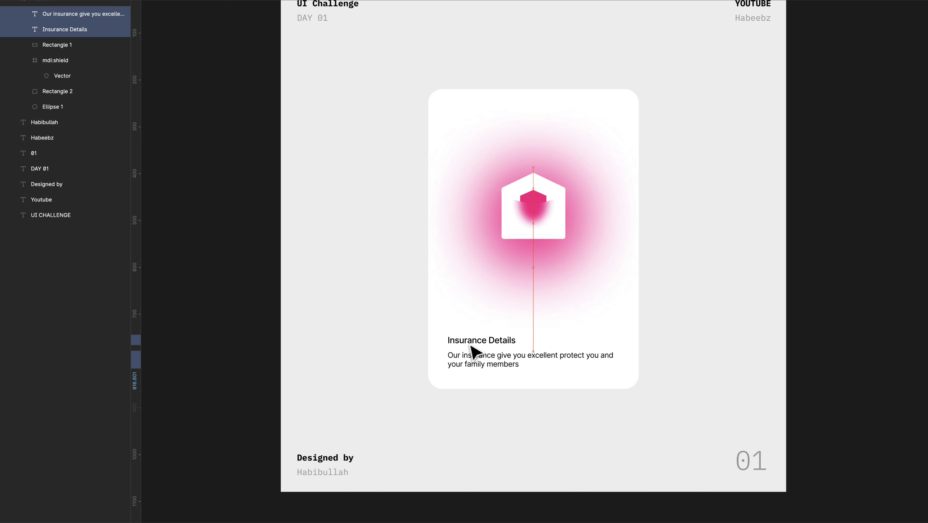
pyautogui.click(803, 338)
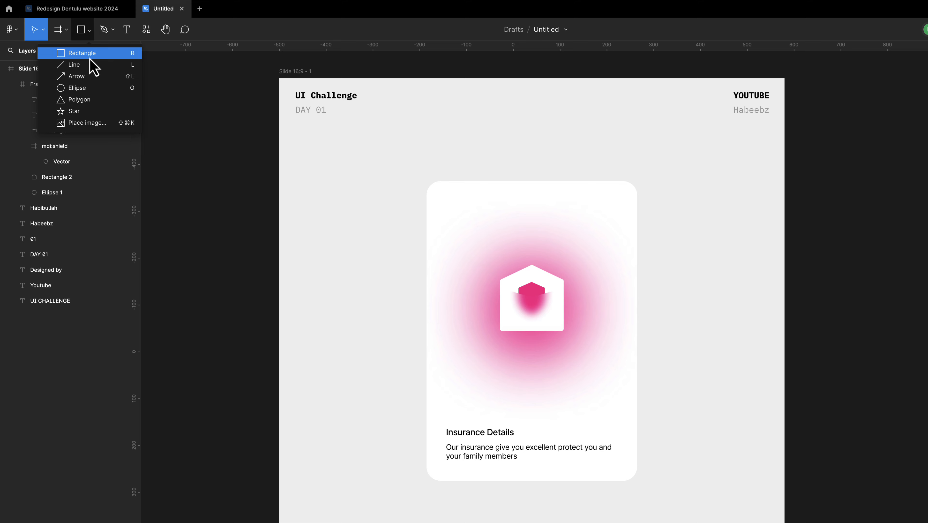
# Step: Draw a circle about 41 px in diameter in the card's upper-right corner with the Ellipse tool
pyautogui.click(89, 56)
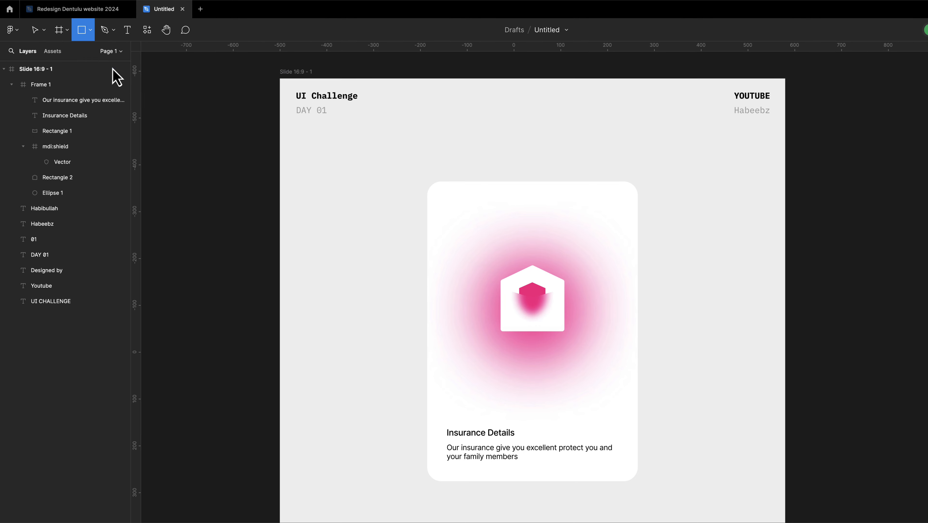
pyautogui.click(89, 30)
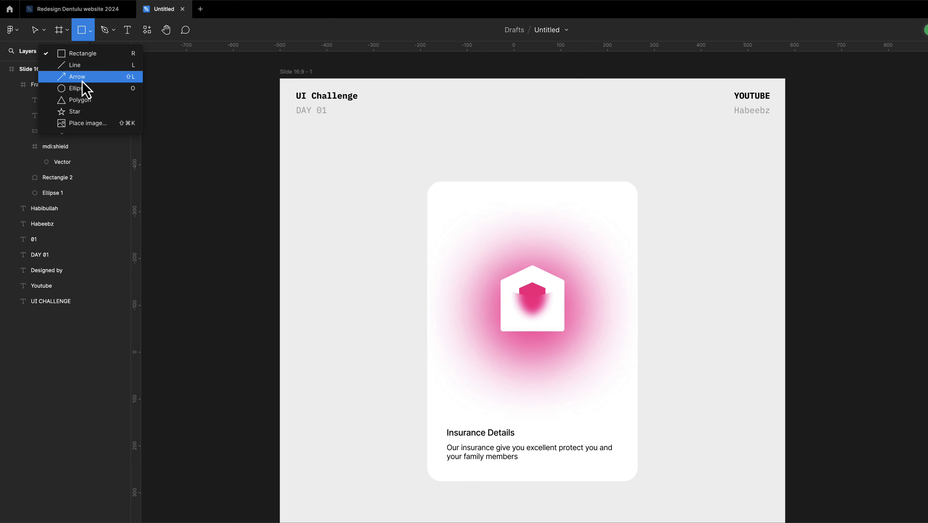
pyautogui.click(84, 90)
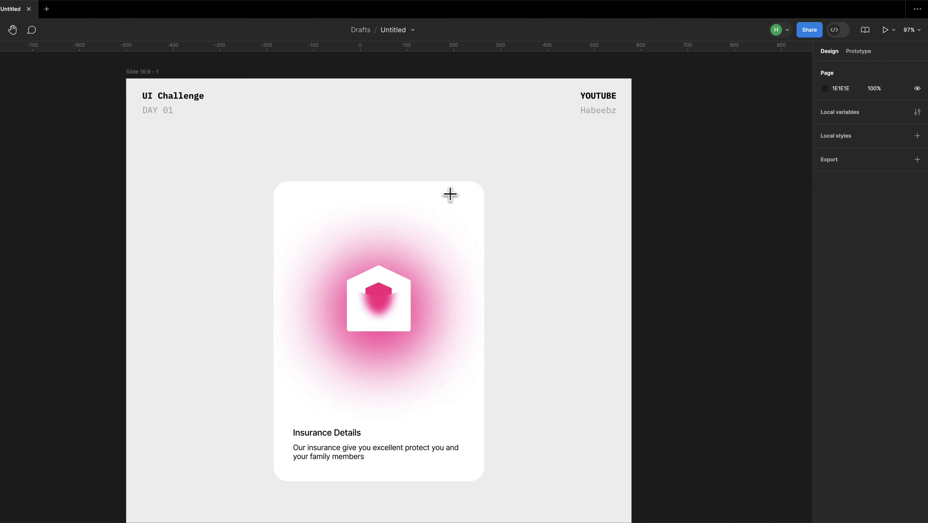
pyautogui.moveTo(491, 193)
pyautogui.mouseDown()
pyautogui.moveTo(508, 212)
pyautogui.moveTo(467, 207)
pyautogui.mouseUp()
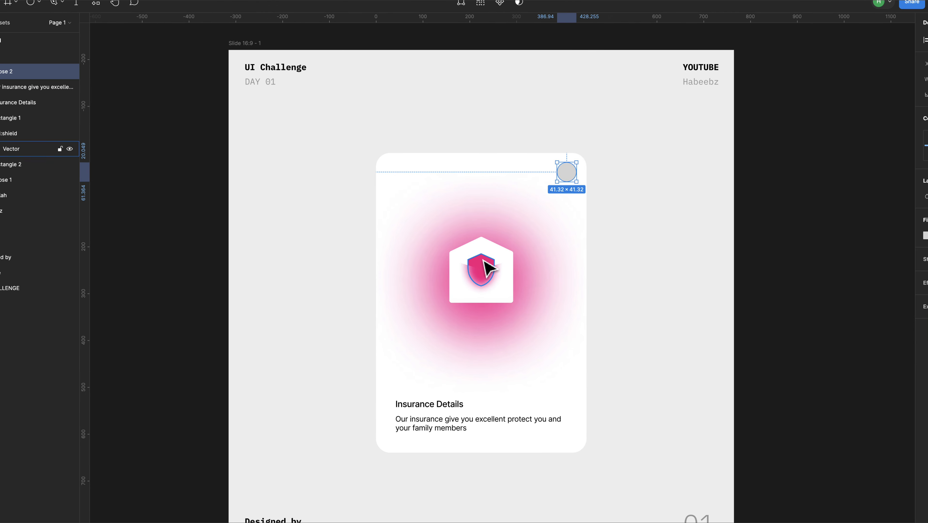
# Step: Apply the shield's pink fill, FB1A86, to the circle in the card's upper-right corner
pyautogui.click(446, 277)
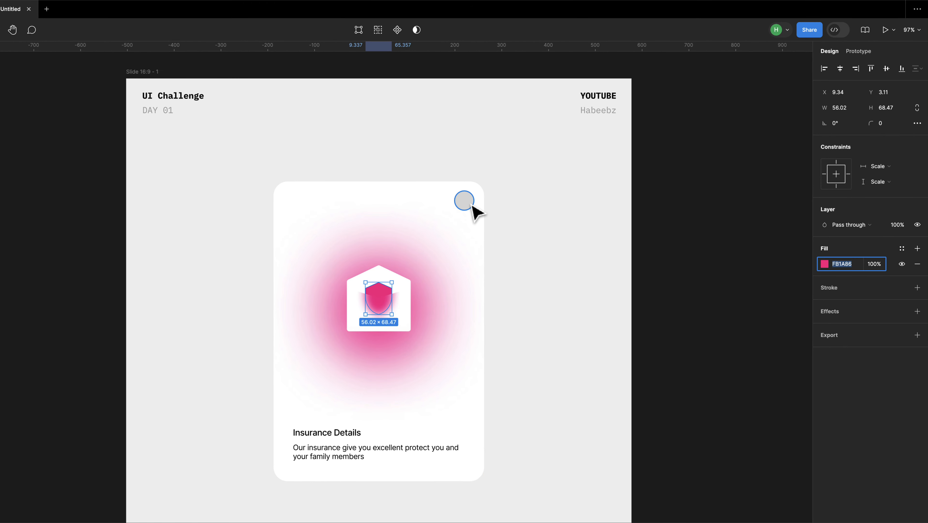
pyautogui.click(566, 172)
pyautogui.click(832, 264)
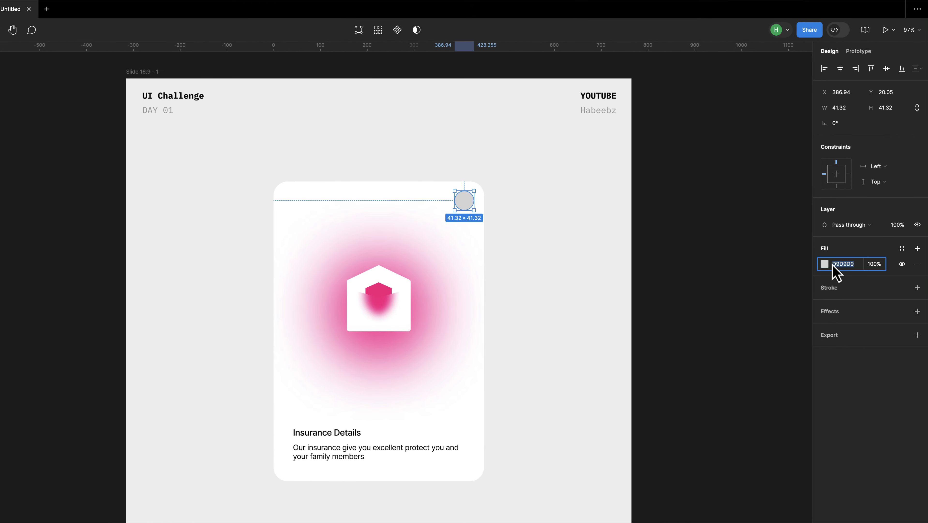
pyautogui.press('Return')
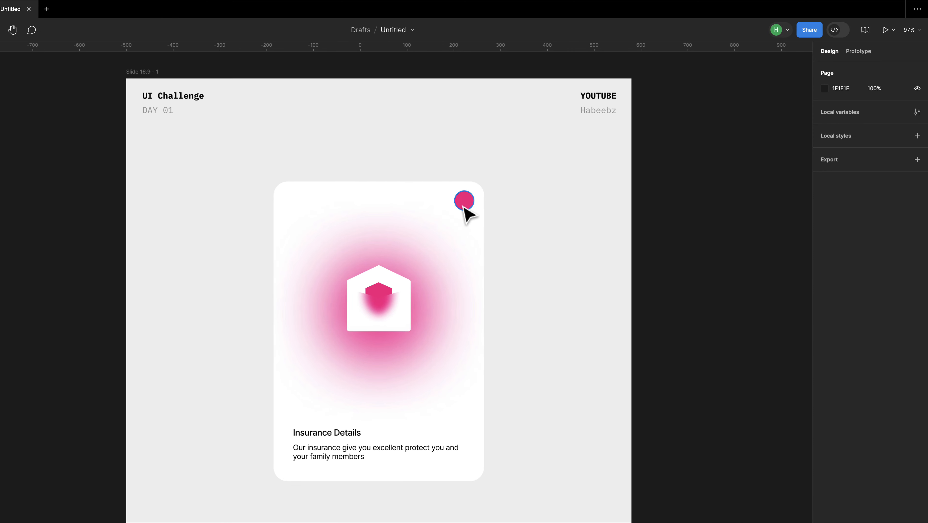
pyautogui.click(618, 201)
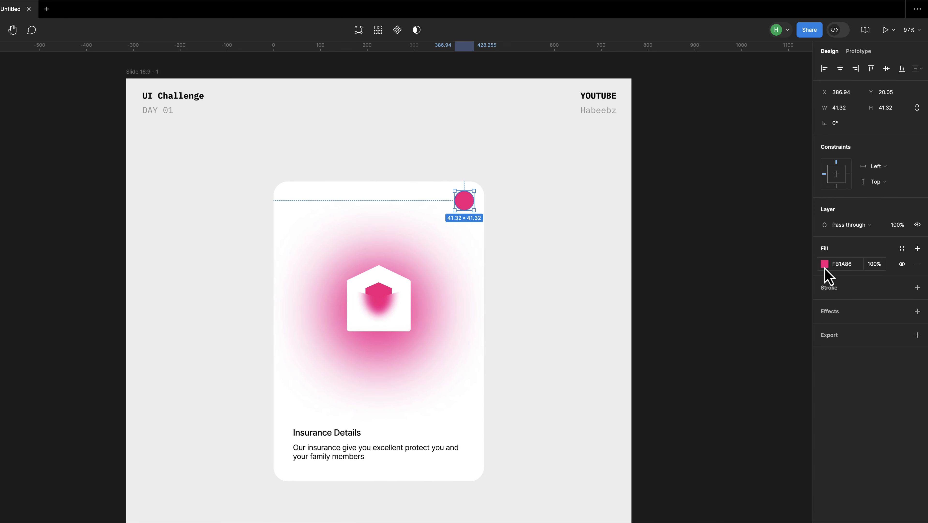
# Step: Set the corner circle's fill to light grey DFDFDF and clear the selection
pyautogui.click(825, 264)
pyautogui.click(779, 301)
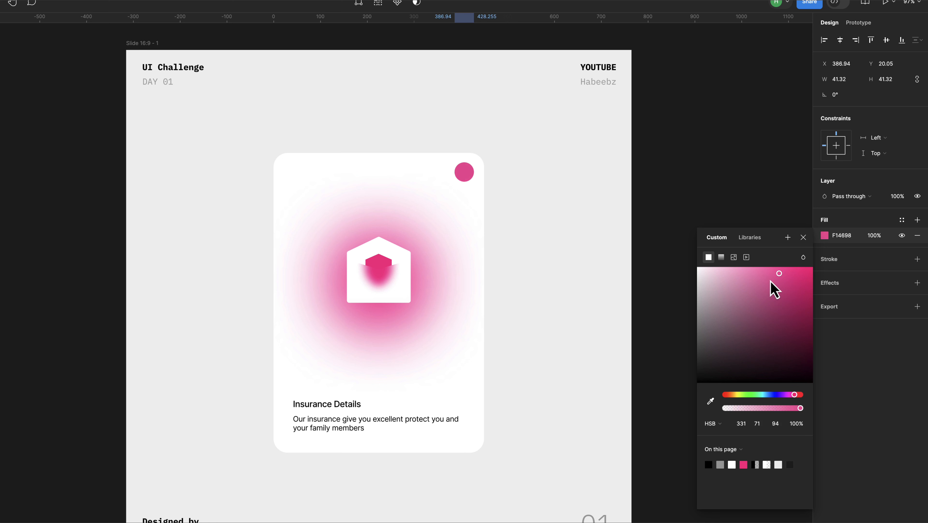
pyautogui.moveTo(771, 281); pyautogui.dragTo(694, 285)
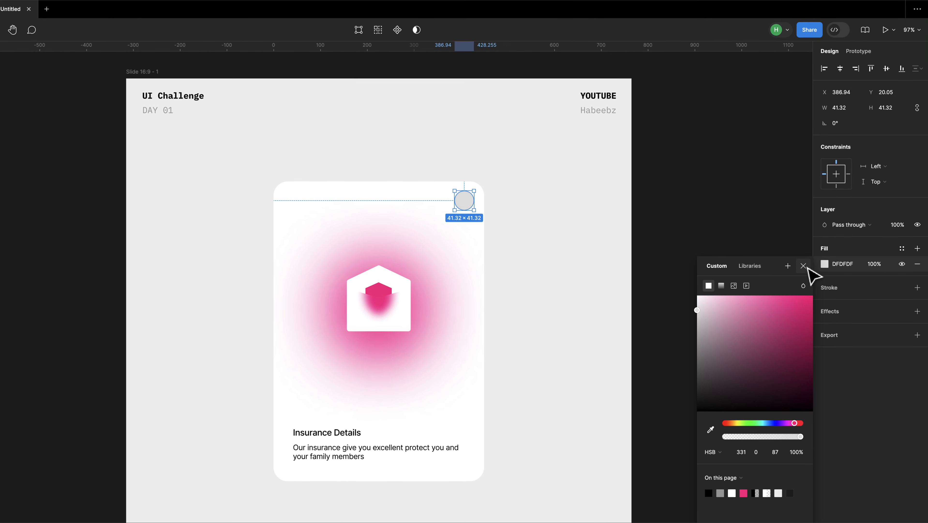
pyautogui.click(804, 237)
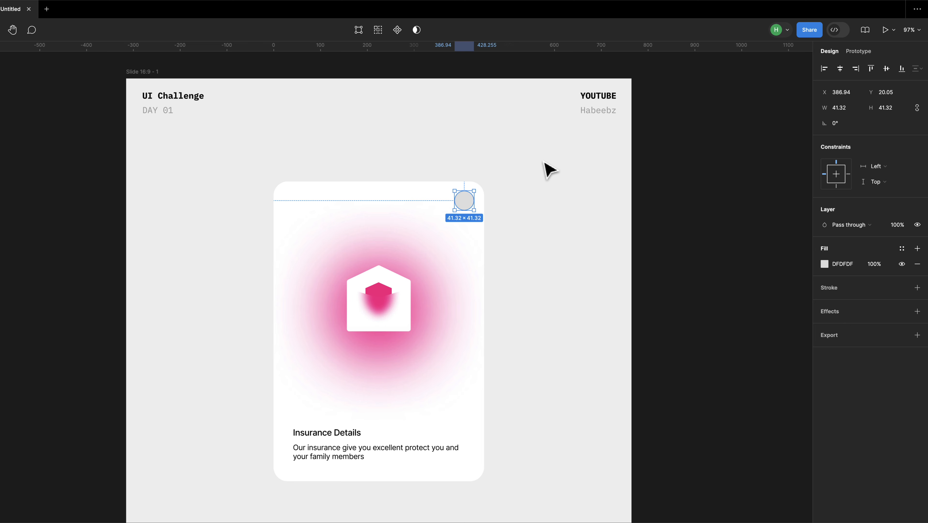
pyautogui.click(532, 159)
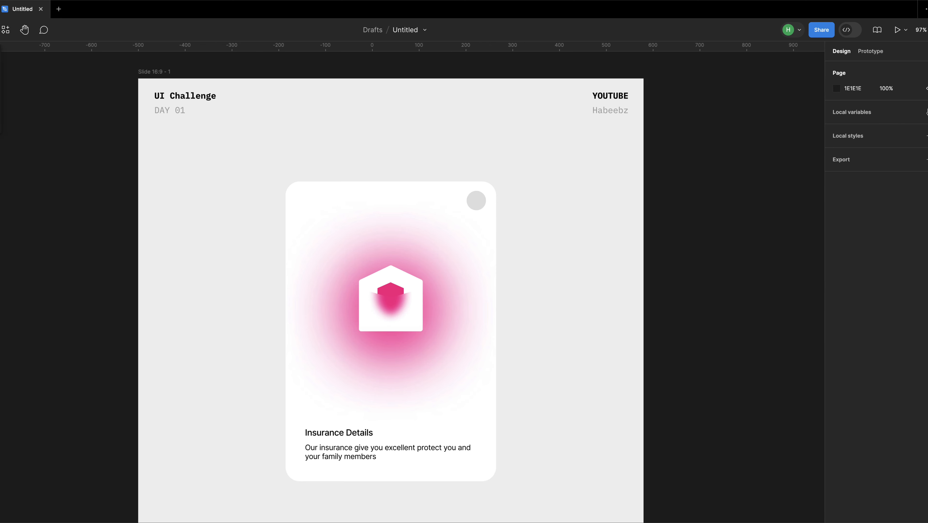
# Step: Draw a vertical bar about 4 × 25 px inside the corner circle and add a copy rotated -90° to form a plus
pyautogui.click(61, 29)
pyautogui.click(58, 54)
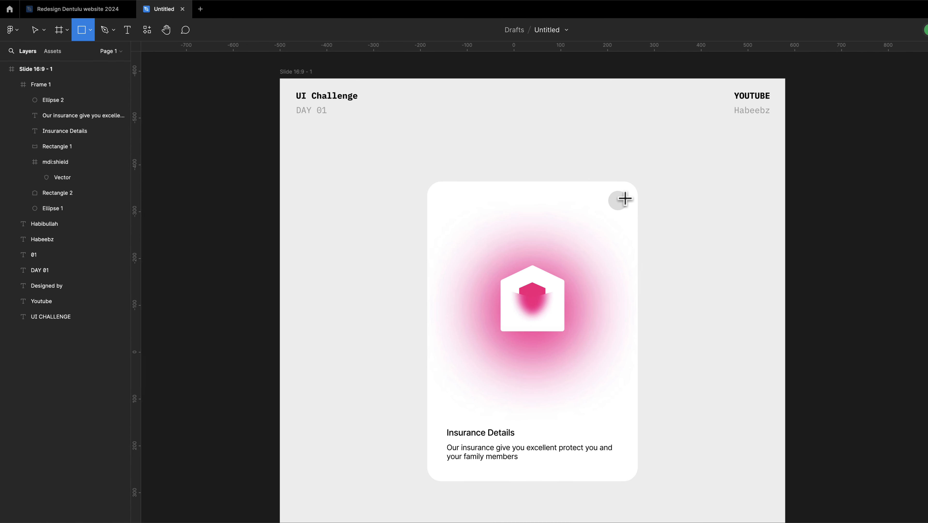
pyautogui.scroll(3, 624, 198)
pyautogui.scroll(-3, 624, 198)
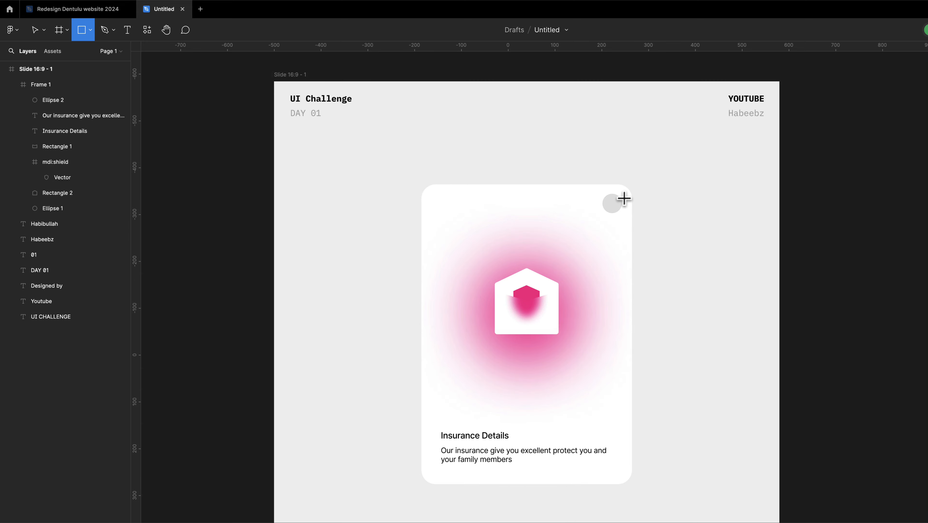
pyautogui.keyDown('ctrl'); pyautogui.scroll(3, 624, 198); pyautogui.keyUp('ctrl')
pyautogui.scroll(5, 624, 198)
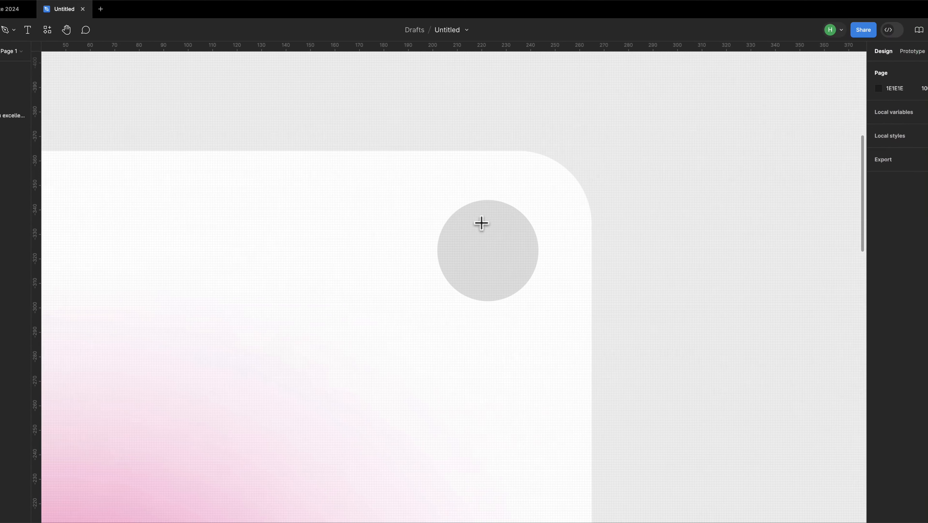
pyautogui.moveTo(581, 221); pyautogui.dragTo(594, 273)
pyautogui.moveTo(492, 274); pyautogui.dragTo(488, 284)
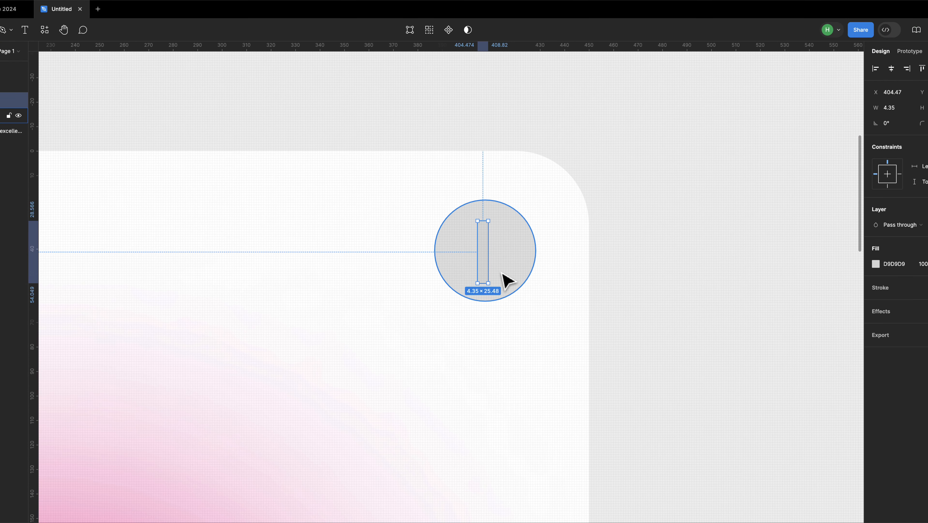
pyautogui.moveTo(491, 219); pyautogui.dragTo(501, 257)
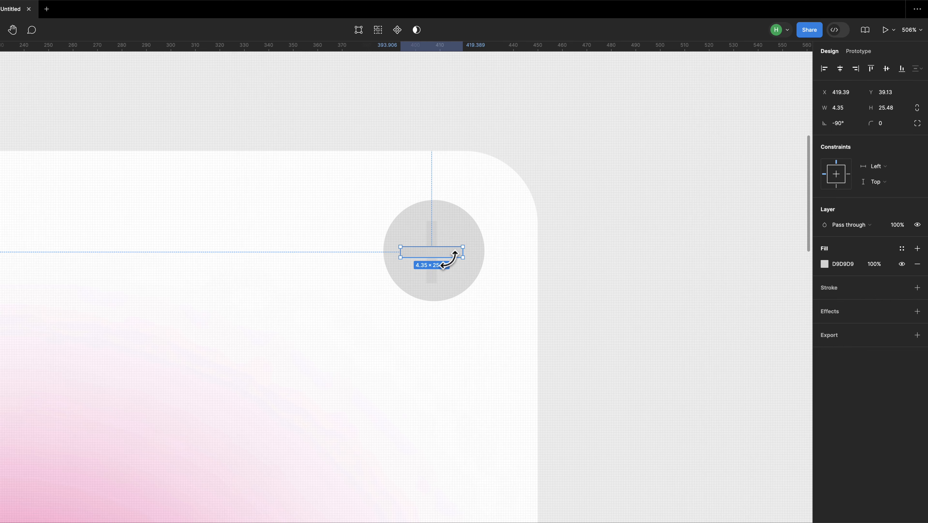
# Step: Group the two crossed bars and centre the plus within the corner circle
pyautogui.keyDown('shift'); pyautogui.click(456, 242); pyautogui.keyUp('shift')
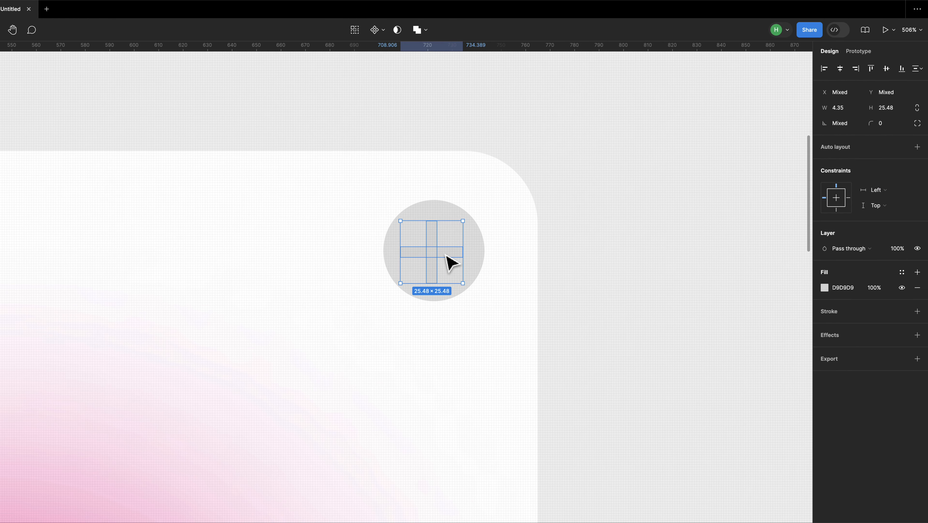
pyautogui.press('super+g')
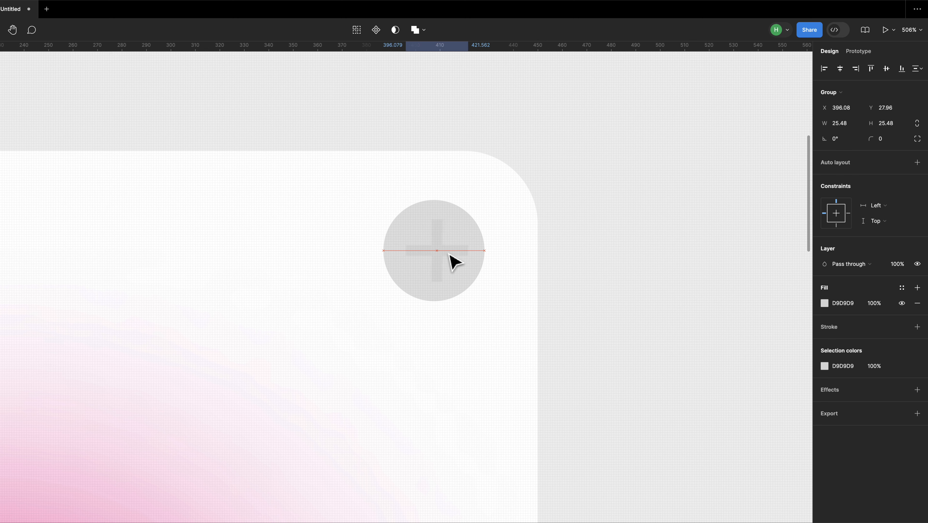
pyautogui.moveTo(448, 255); pyautogui.dragTo(445, 255)
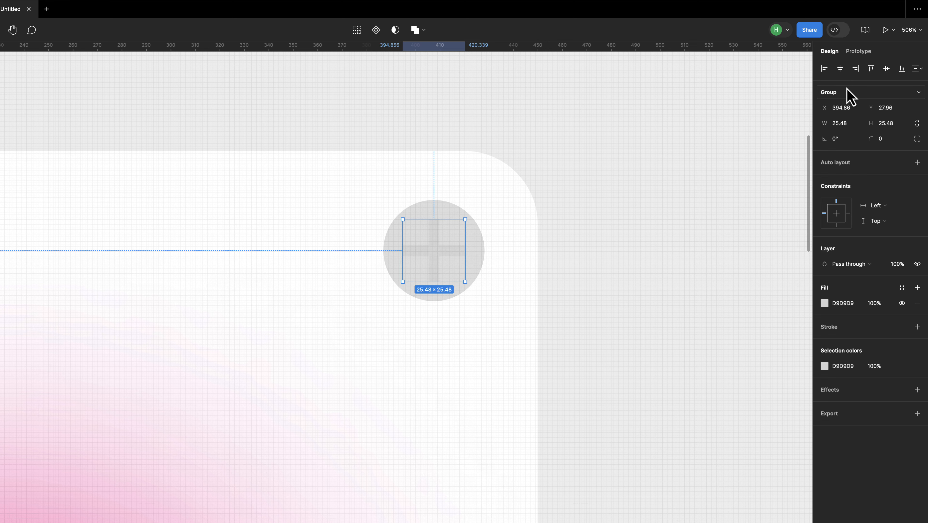
# Step: Round the ends of the plus with a corner radius of 196 and colour it grey ADADAD
pyautogui.moveTo(870, 139); pyautogui.dragTo(905, 139)
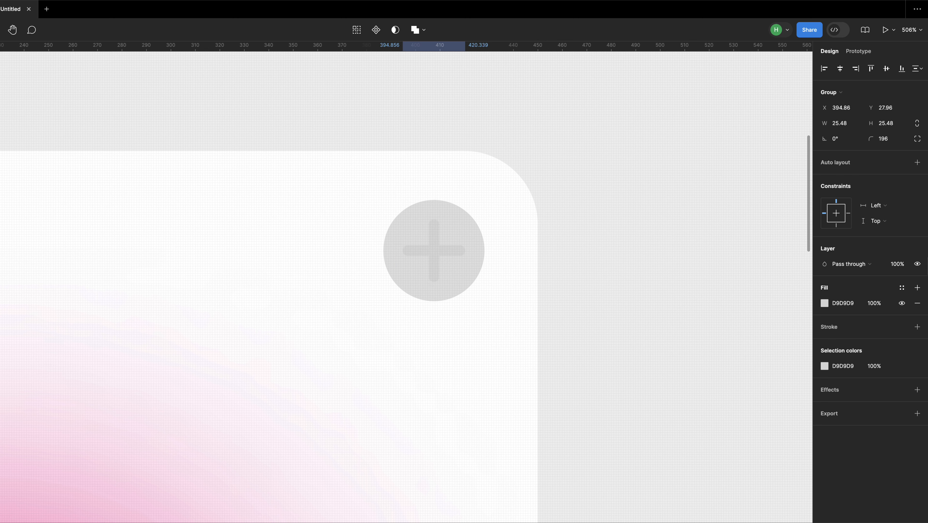
pyautogui.click(824, 366)
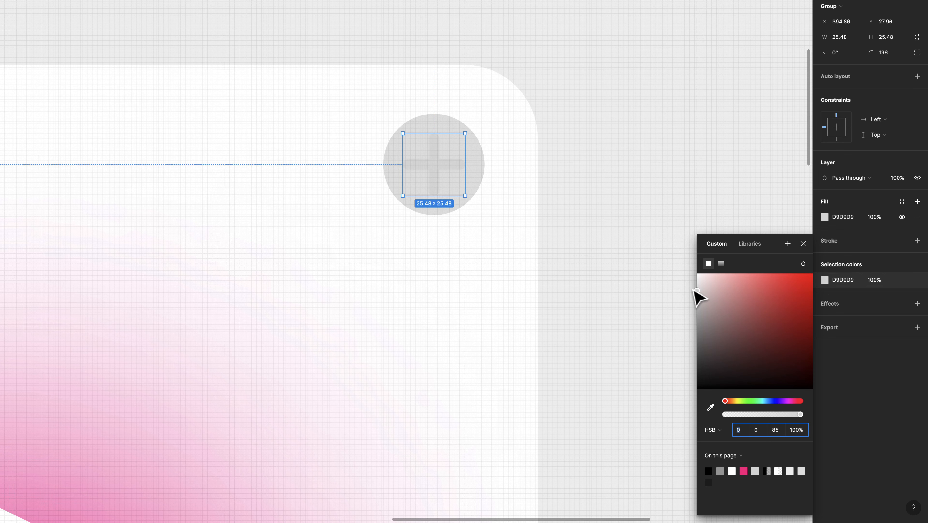
pyautogui.moveTo(695, 293); pyautogui.dragTo(698, 314)
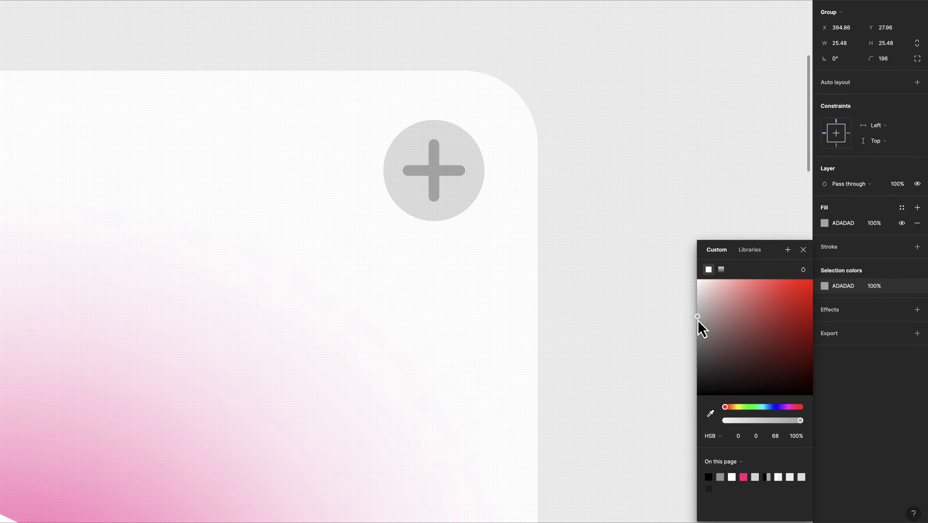
pyautogui.click(803, 250)
pyautogui.scroll(-3, 662, 239)
pyautogui.scroll(-3, 662, 241)
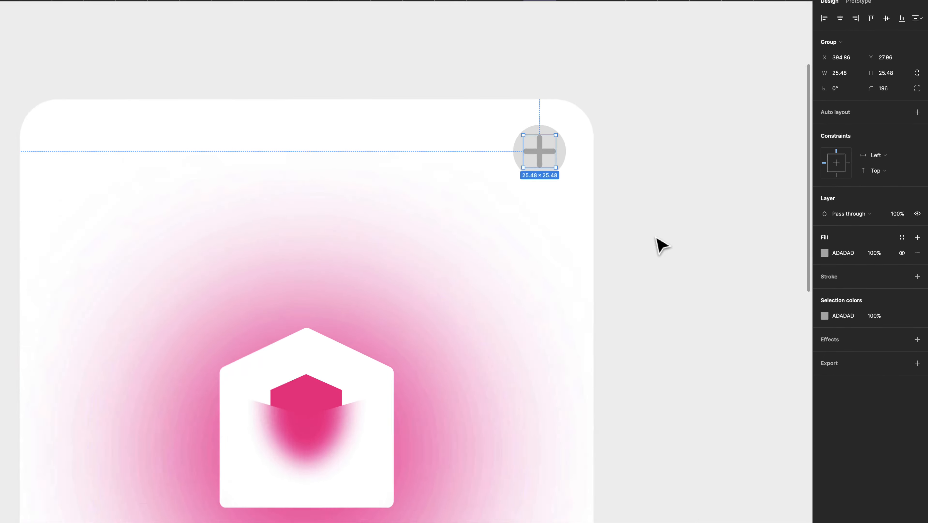
pyautogui.click(658, 240)
# Step: Scale the plus group down from its centre to about 19 × 19 px and clear the selection
pyautogui.scroll(-3, 659, 241)
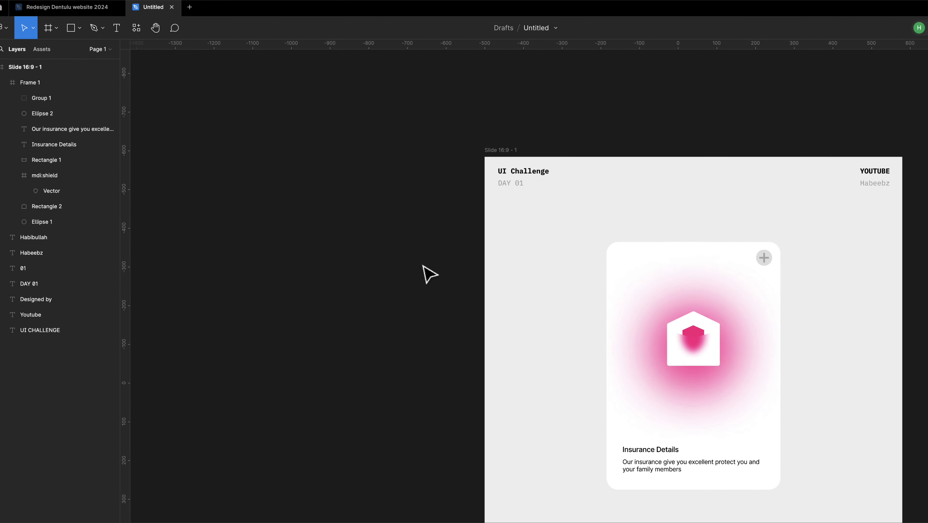
pyautogui.moveTo(404, 262); pyautogui.dragTo(195, 235)
pyautogui.scroll(5, 557, 231)
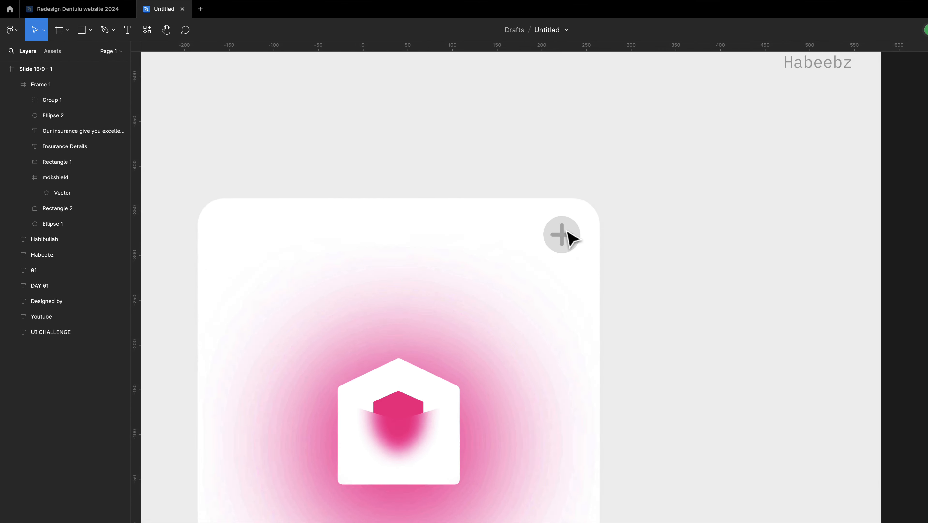
pyautogui.scroll(10, 563, 239)
pyautogui.click(565, 234)
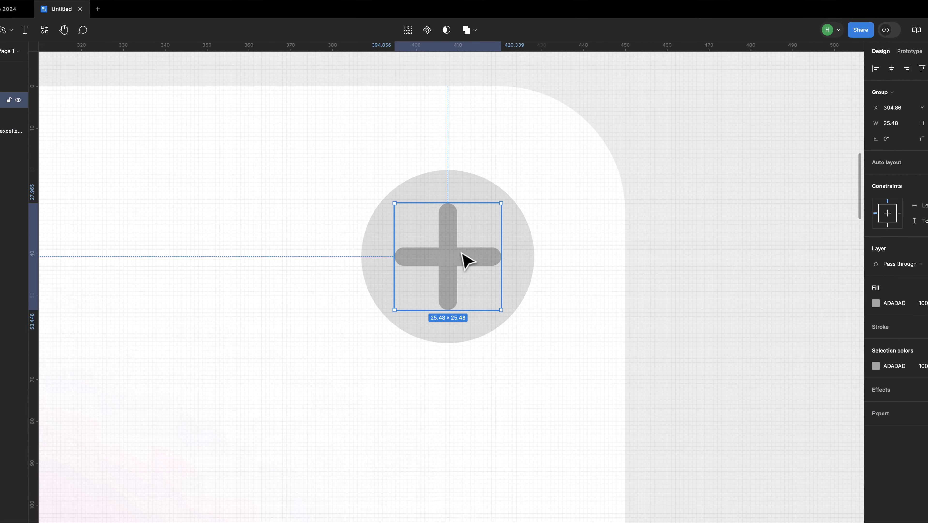
pyautogui.press('k')
pyautogui.moveTo(470, 204); pyautogui.dragTo(471, 218)
pyautogui.scroll(-5, 482, 244)
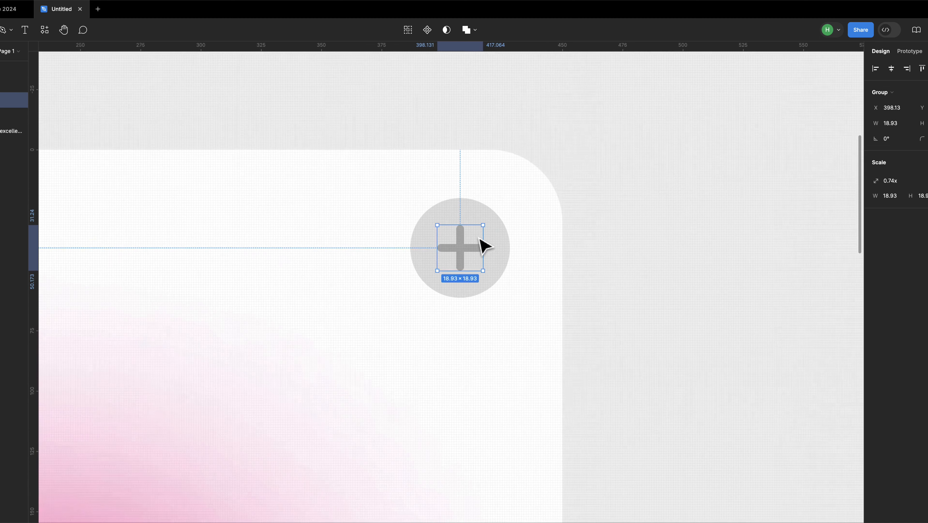
pyautogui.scroll(-10, 480, 238)
pyautogui.click(556, 234)
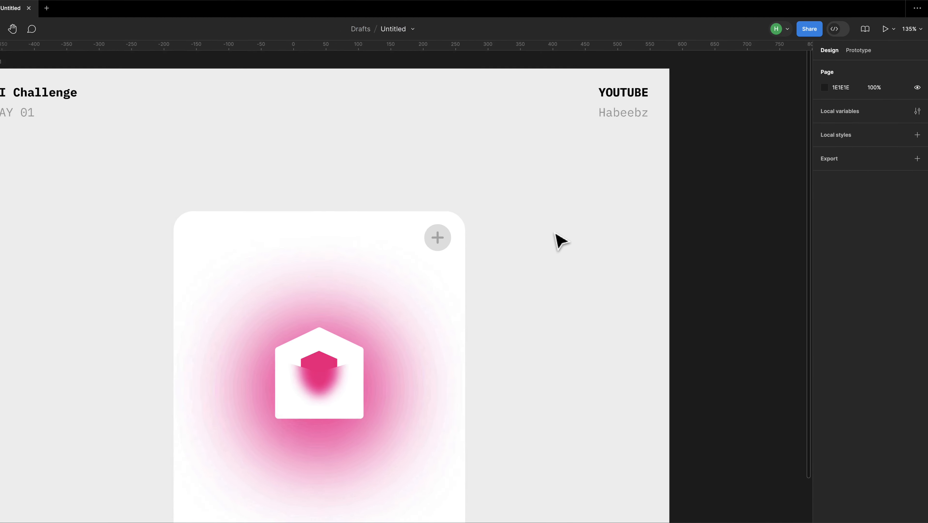
pyautogui.scroll(-3, 556, 234)
pyautogui.moveTo(549, 246); pyautogui.dragTo(532, 224)
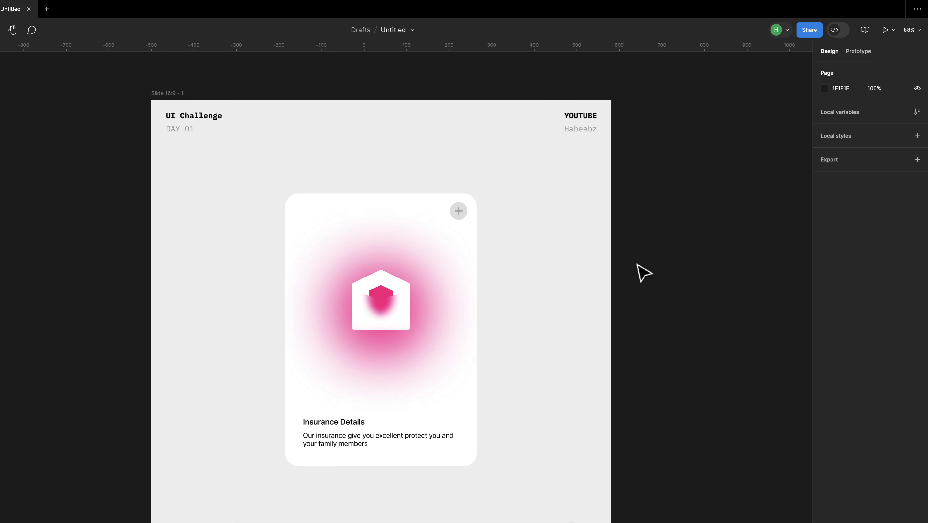
pyautogui.hotkey('ctrl', 'Left')
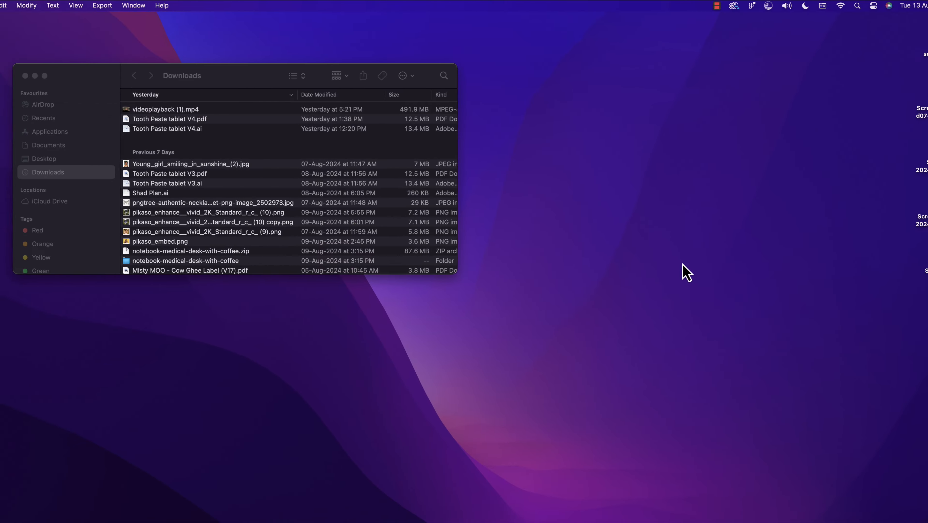
pyautogui.hotkey('ctrl', 'Right')
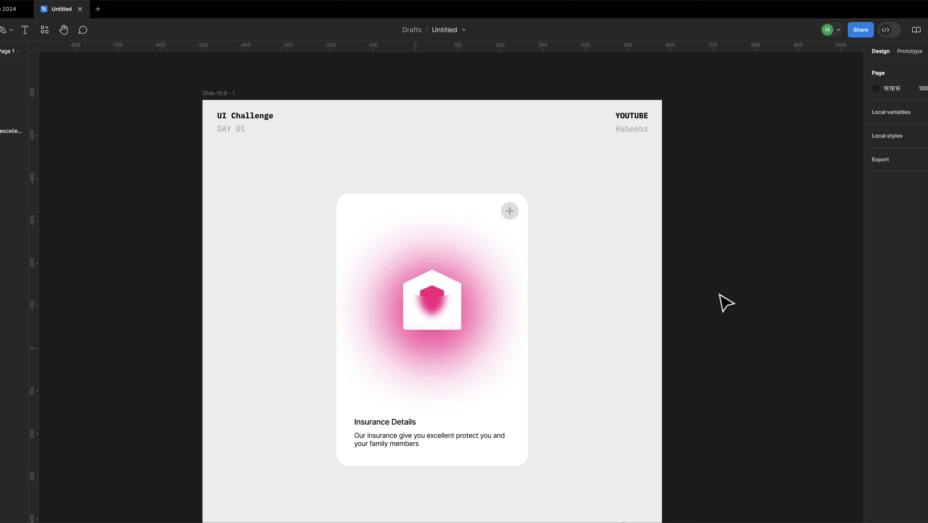
# Step: Place a duplicate of the whole card frame on the empty canvas to the right of the slide
pyautogui.click(505, 263)
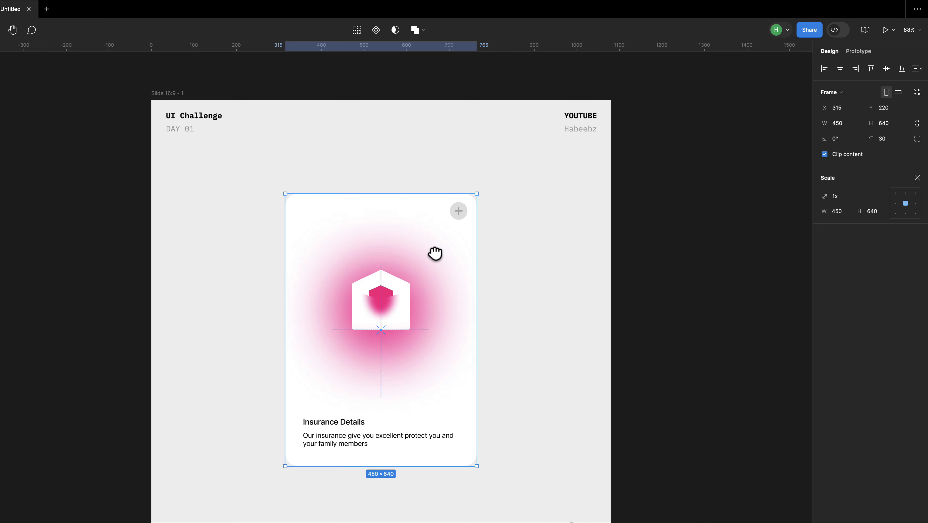
pyautogui.moveTo(435, 253); pyautogui.dragTo(313, 250)
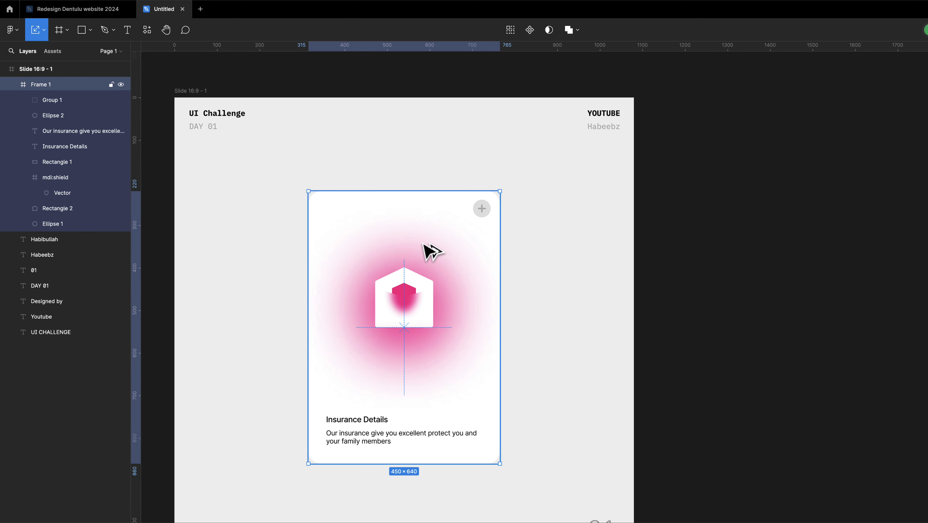
pyautogui.moveTo(237, 246); pyautogui.dragTo(589, 249)
pyautogui.moveTo(737, 248); pyautogui.dragTo(748, 249)
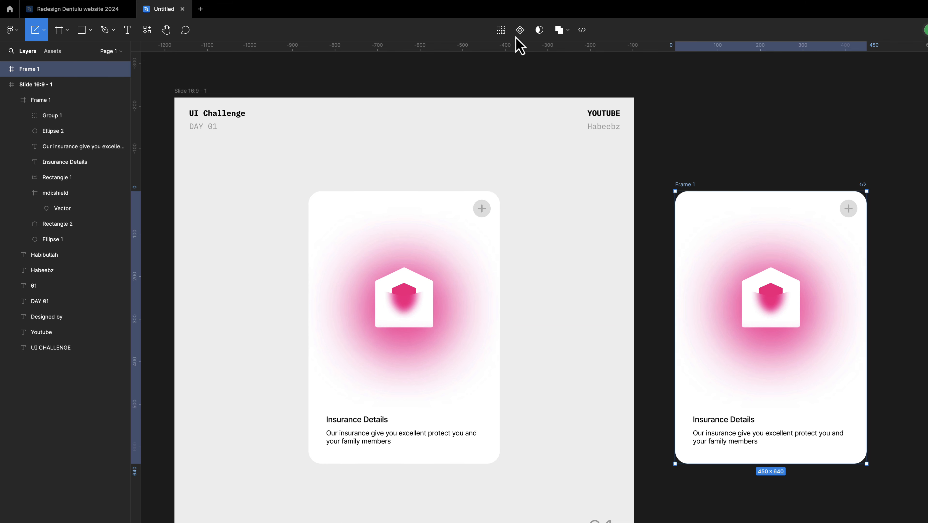
# Step: Turn the duplicated card into a component and add a second variant below it
pyautogui.click(501, 31)
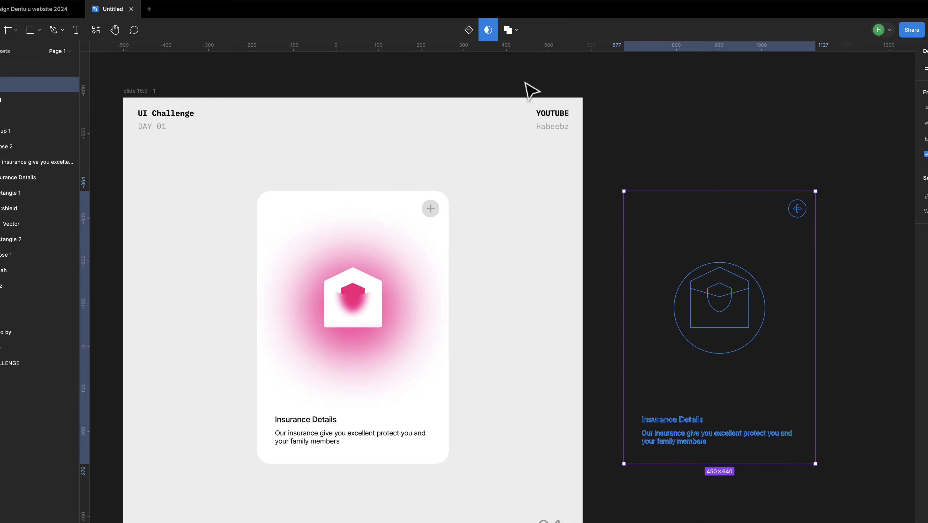
pyautogui.click(488, 37)
pyautogui.click(467, 33)
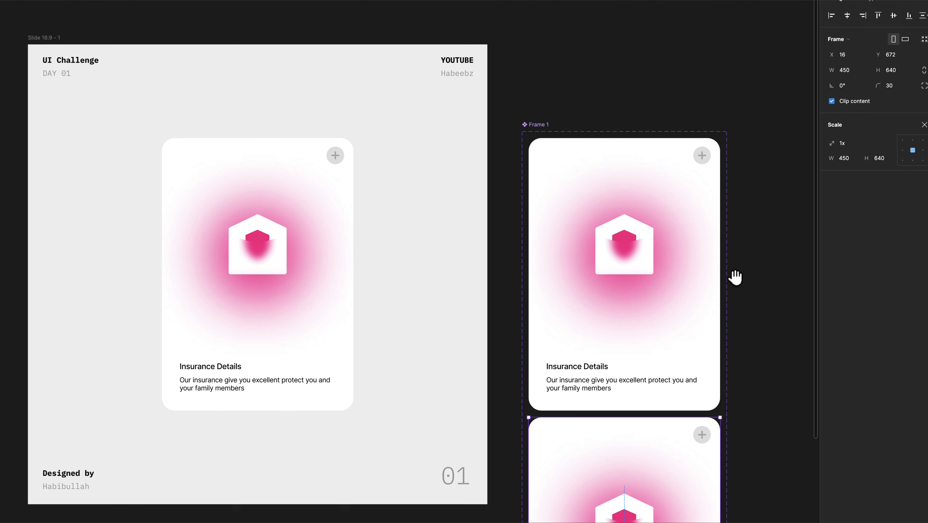
pyautogui.moveTo(819, 322); pyautogui.dragTo(701, 241)
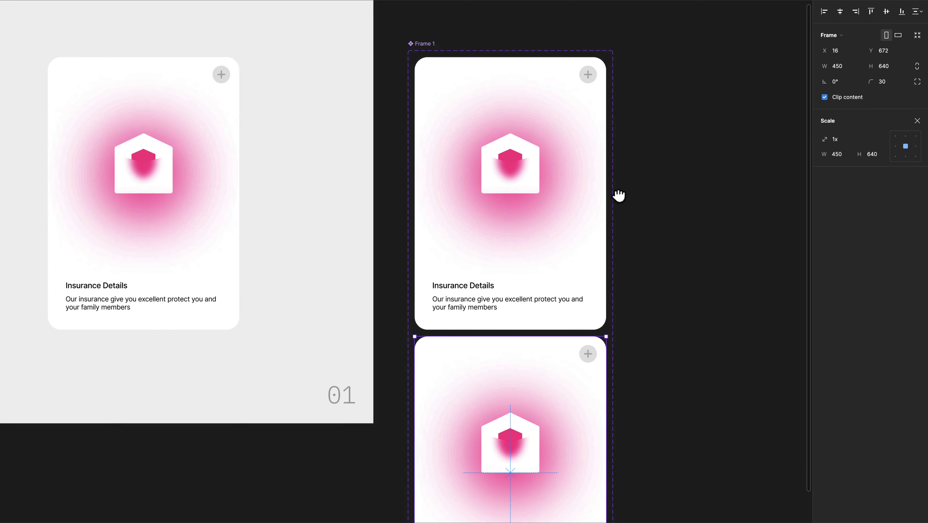
pyautogui.moveTo(634, 248); pyautogui.dragTo(627, 207)
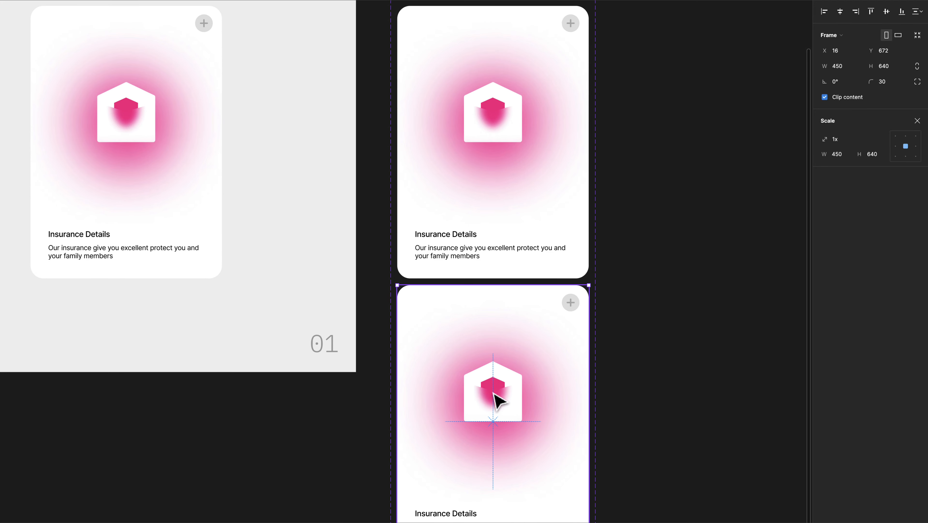
# Step: Move the pink shield up inside the envelope of the second variant
pyautogui.scroll(3, 504, 399)
pyautogui.scroll(5, 518, 406)
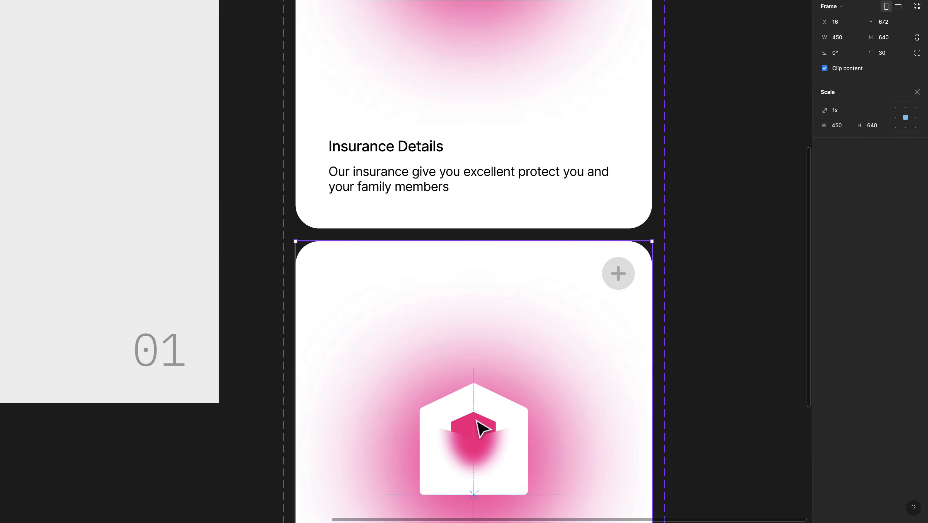
pyautogui.click(481, 428)
pyautogui.moveTo(489, 430); pyautogui.dragTo(491, 417)
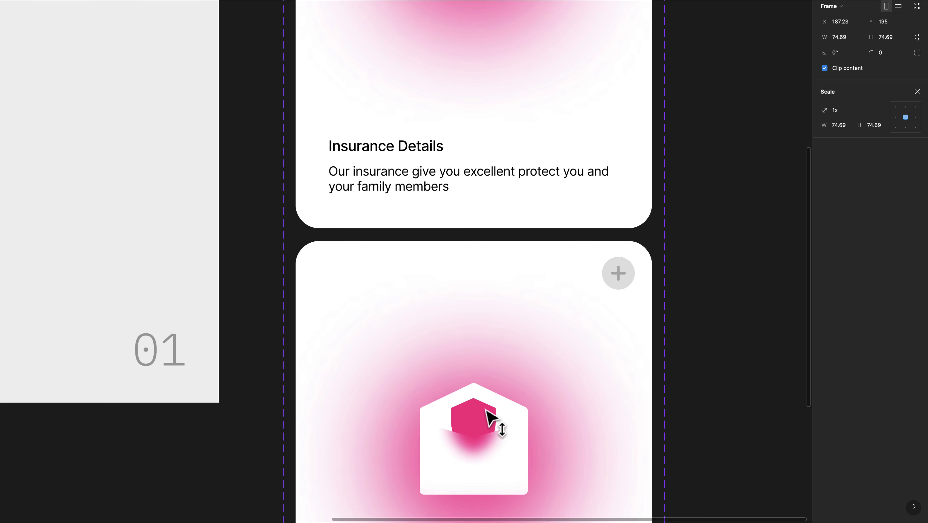
# Step: Recolour the second variant's plus button with the page's pink for the circle and white for the plus
pyautogui.click(627, 288)
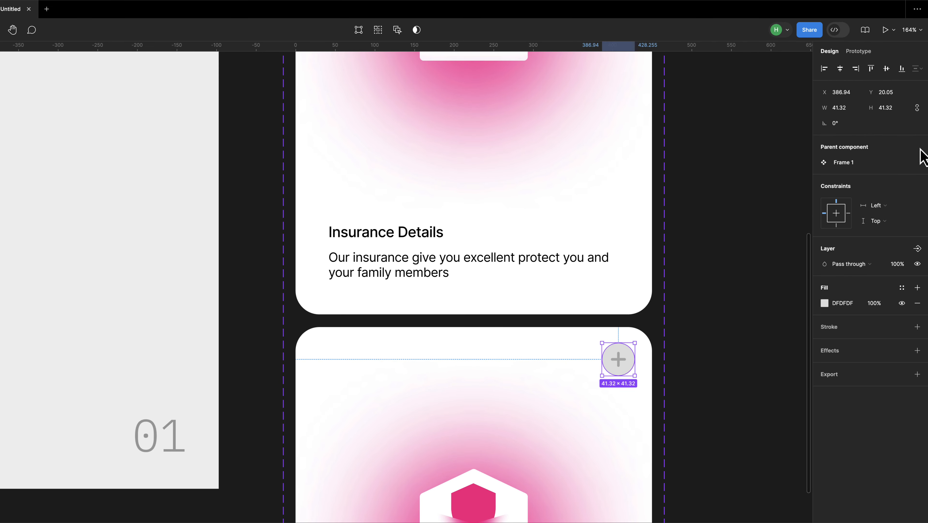
pyautogui.click(826, 304)
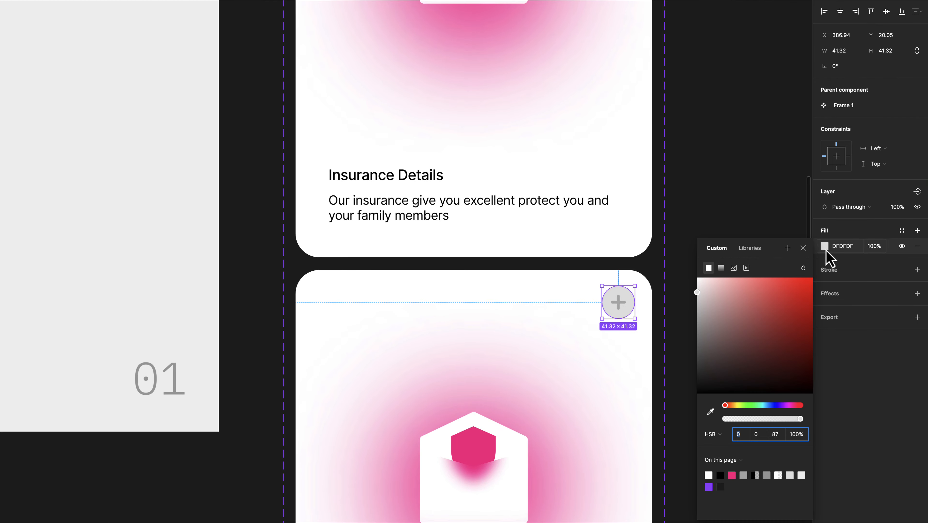
pyautogui.click(731, 475)
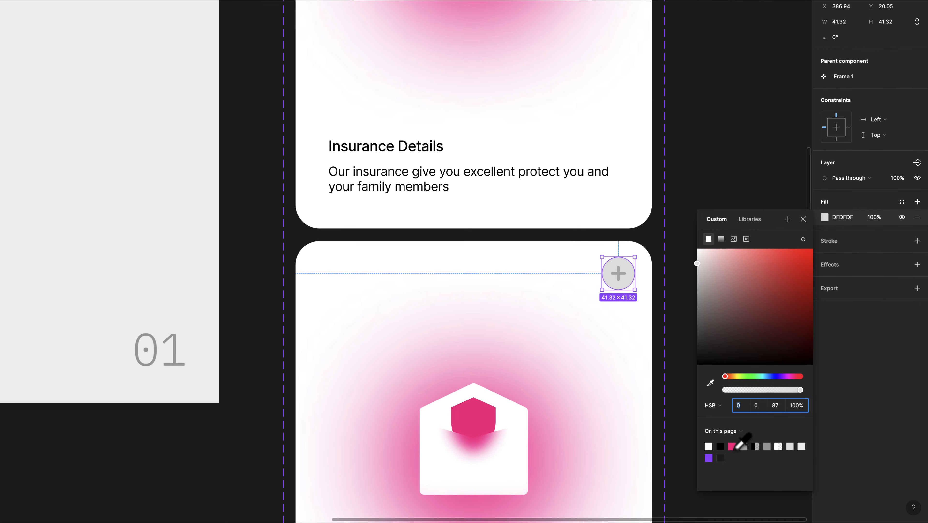
pyautogui.doubleClick(622, 275)
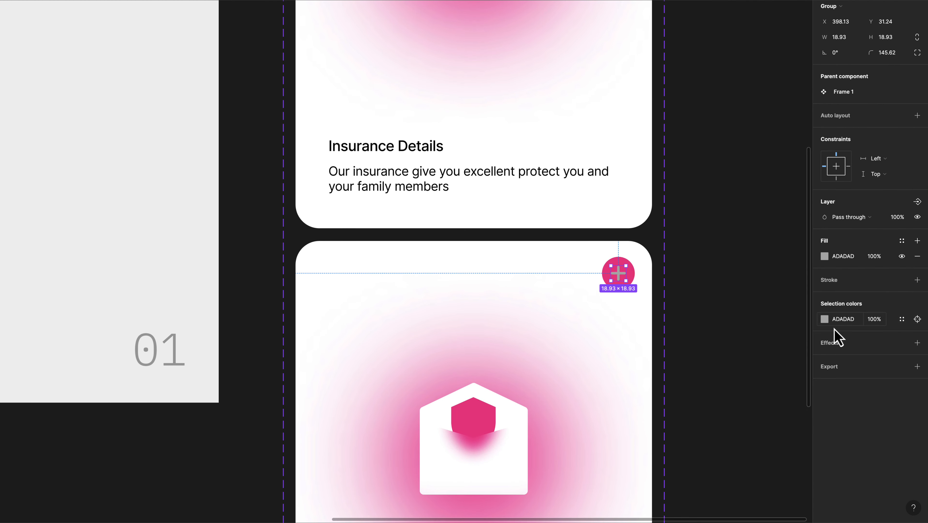
pyautogui.click(824, 320)
pyautogui.moveTo(744, 311); pyautogui.dragTo(648, 302)
pyautogui.click(711, 289)
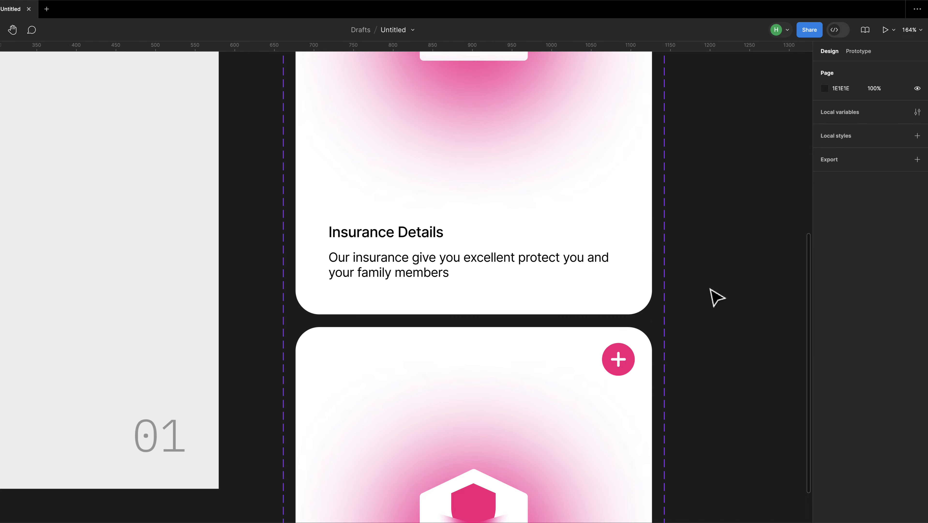
# Step: Add a third variant to the component set, based on the default card with the grey plus button
pyautogui.scroll(-5, 710, 289)
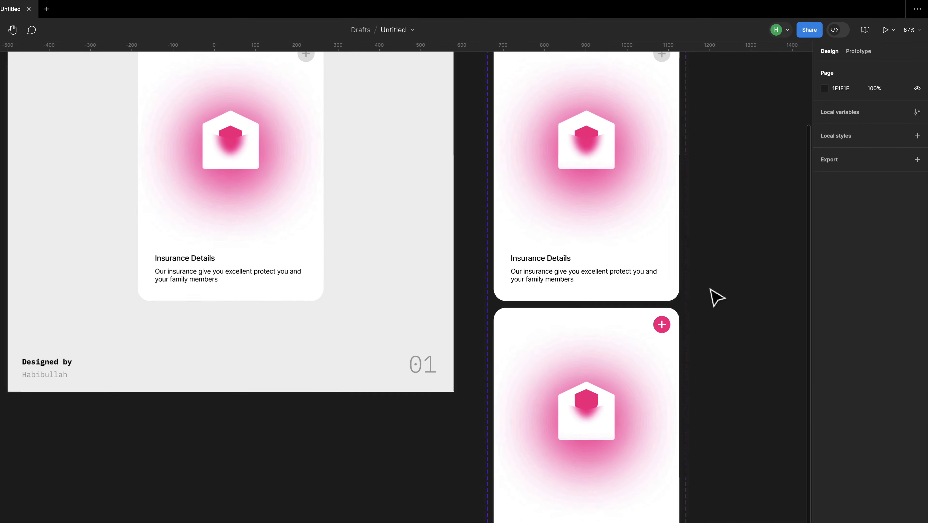
pyautogui.scroll(-3, 715, 336)
pyautogui.click(599, 294)
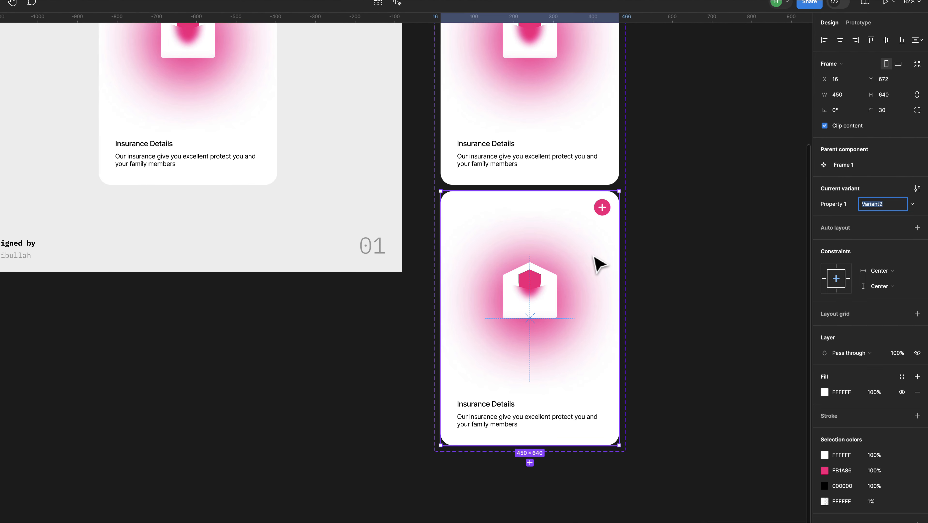
pyautogui.scroll(-5, 644, 261)
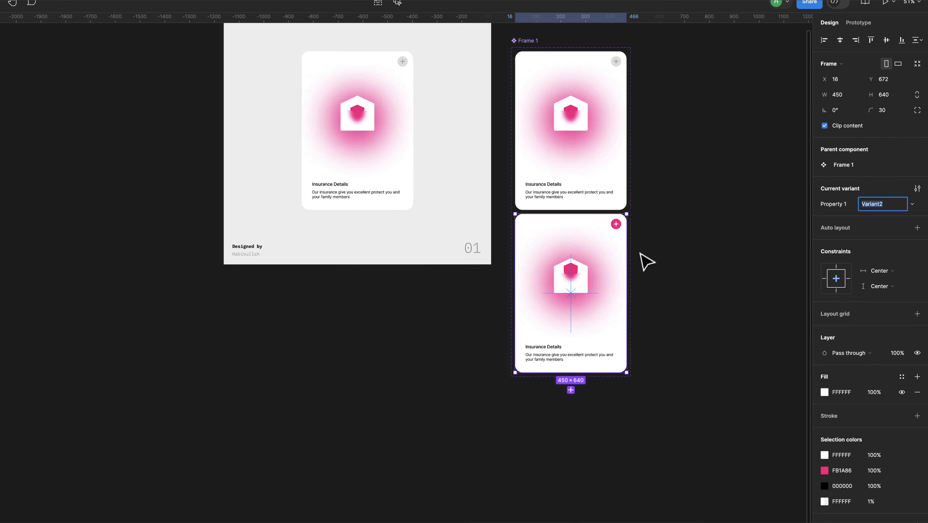
pyautogui.click(667, 255)
pyautogui.scroll(3, 674, 262)
pyautogui.click(615, 138)
pyautogui.click(618, 235)
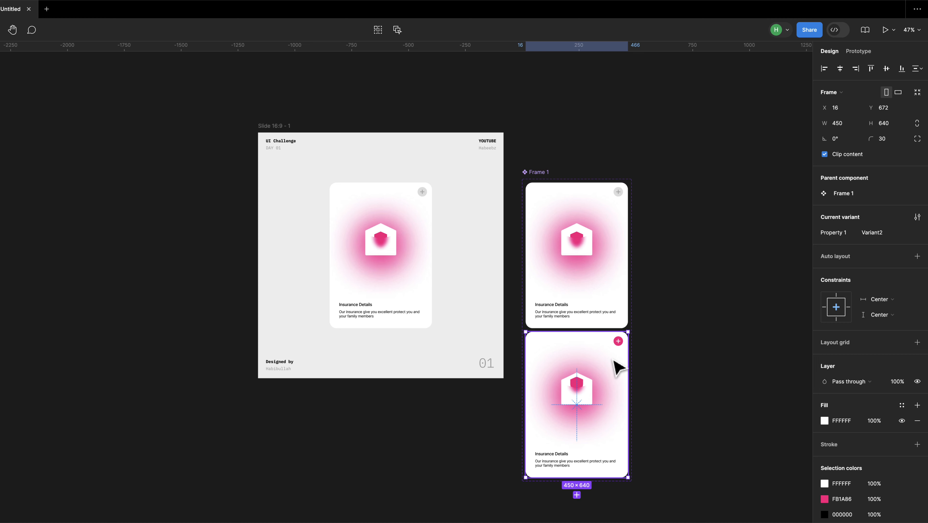
pyautogui.click(601, 275)
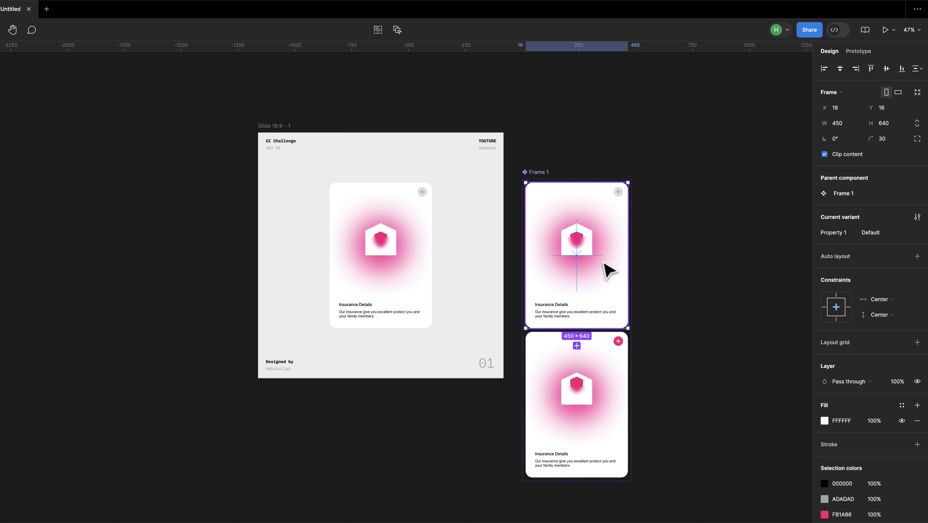
pyautogui.click(534, 179)
pyautogui.click(372, 30)
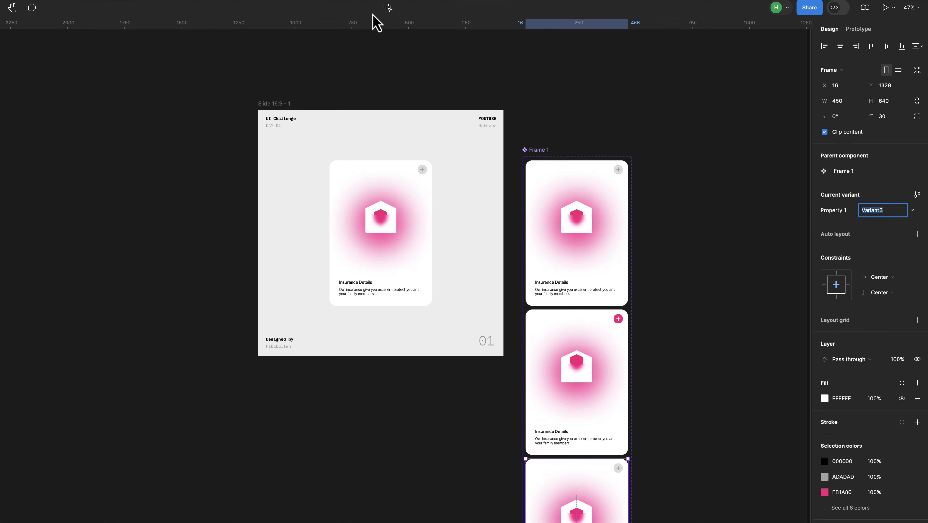
pyautogui.click(677, 330)
# Step: Rotate the third variant's plus by 90° and delete its vertical bar to make a minus sign
pyautogui.moveTo(680, 332); pyautogui.dragTo(638, 213)
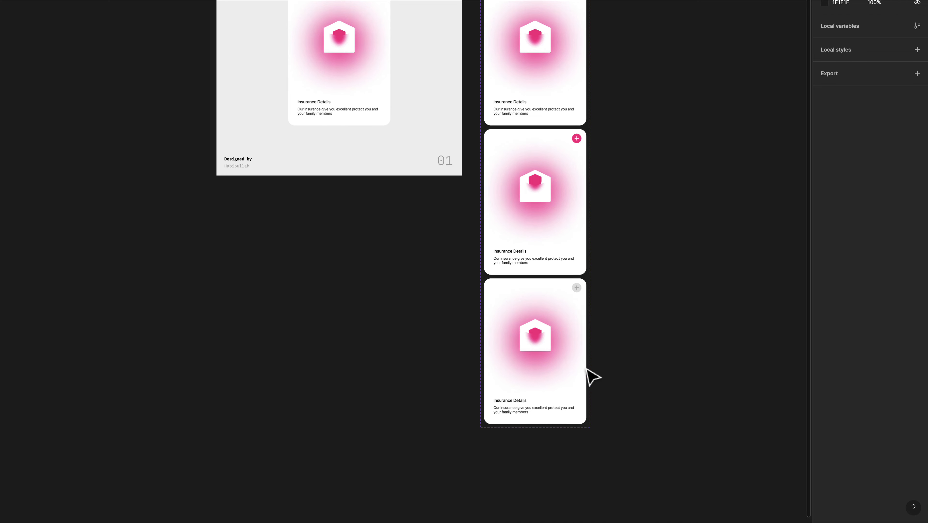
pyautogui.moveTo(583, 363); pyautogui.dragTo(585, 367)
pyautogui.scroll(5, 585, 367)
pyautogui.scroll(-3, 589, 373)
pyautogui.scroll(5, 590, 374)
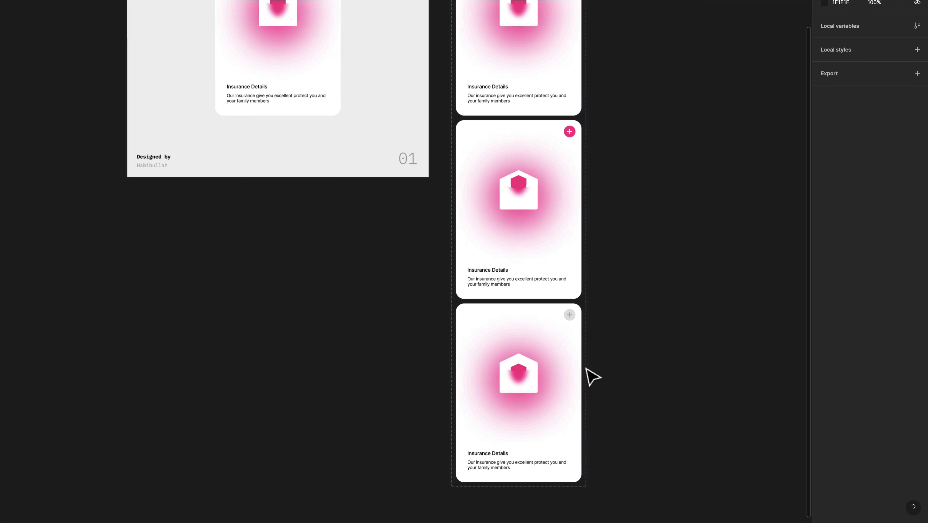
pyautogui.scroll(1, 587, 368)
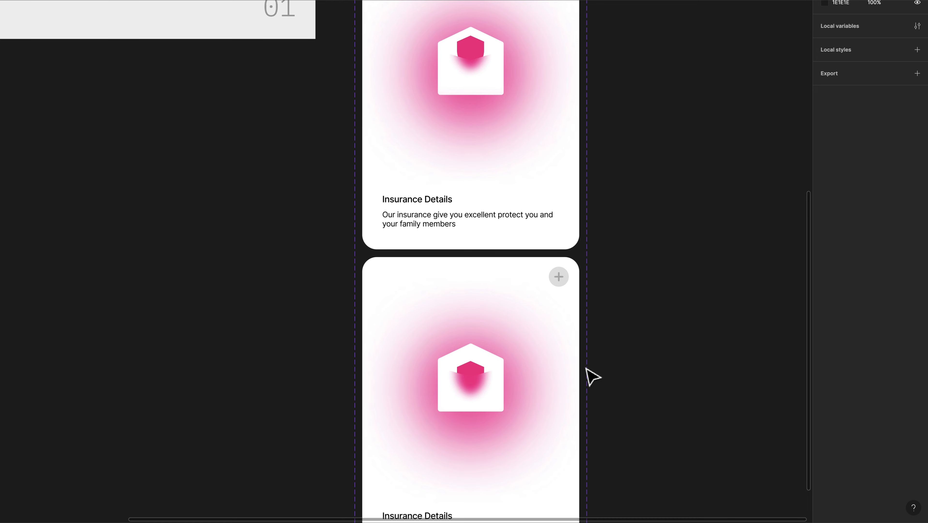
pyautogui.scroll(-3, 607, 367)
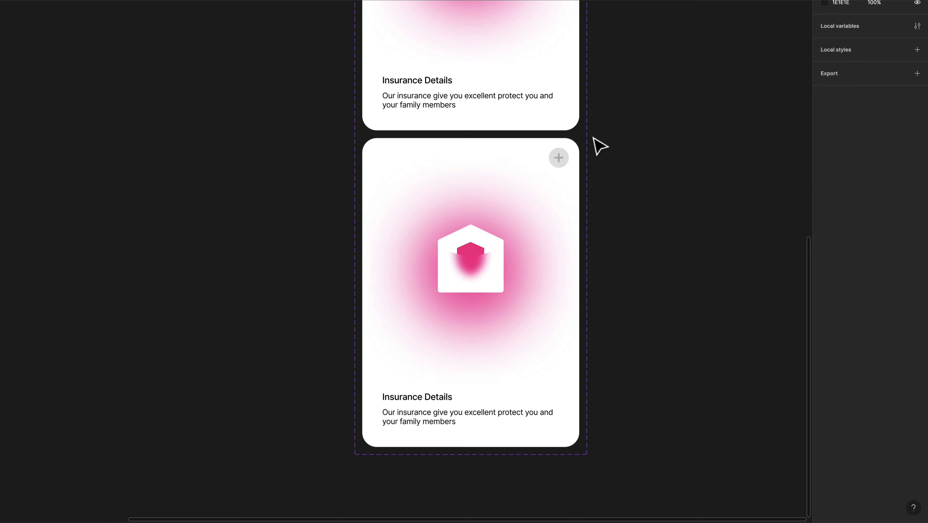
pyautogui.scroll(10, 604, 161)
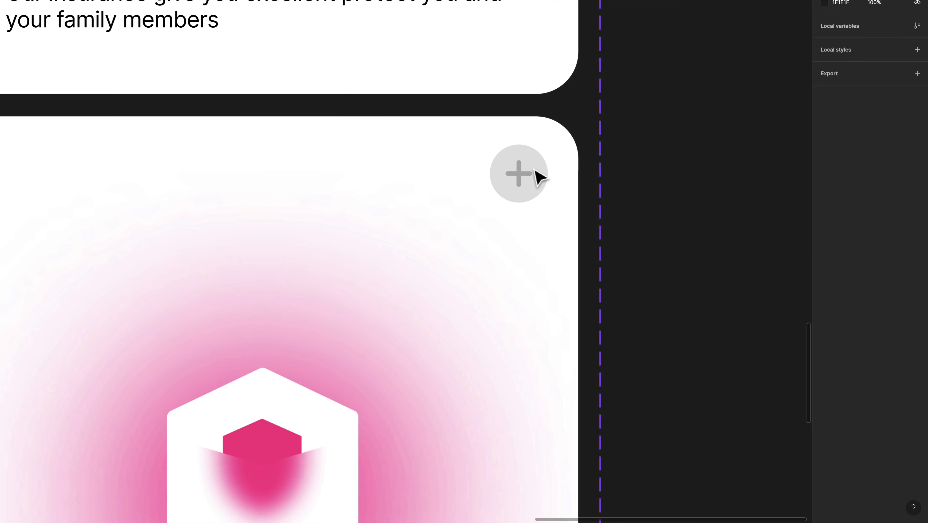
pyautogui.click(528, 180)
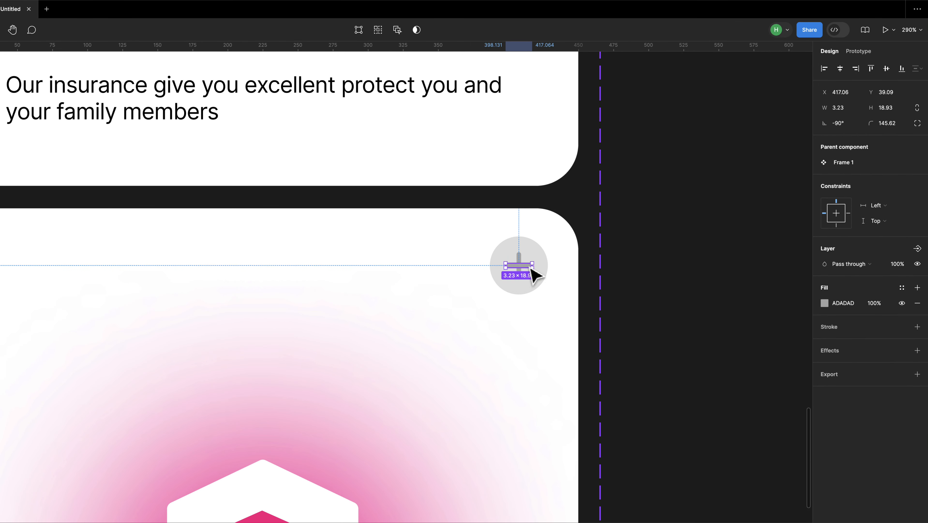
pyautogui.click(520, 255)
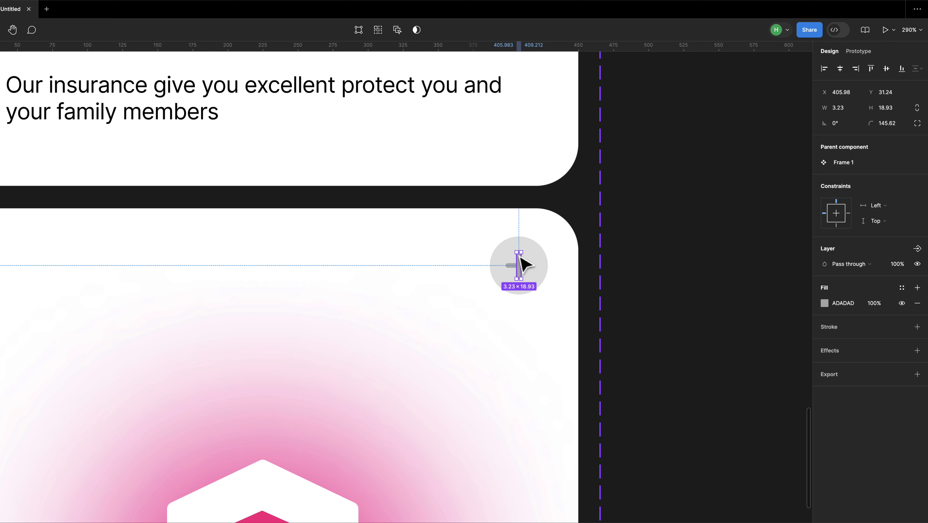
pyautogui.click(654, 280)
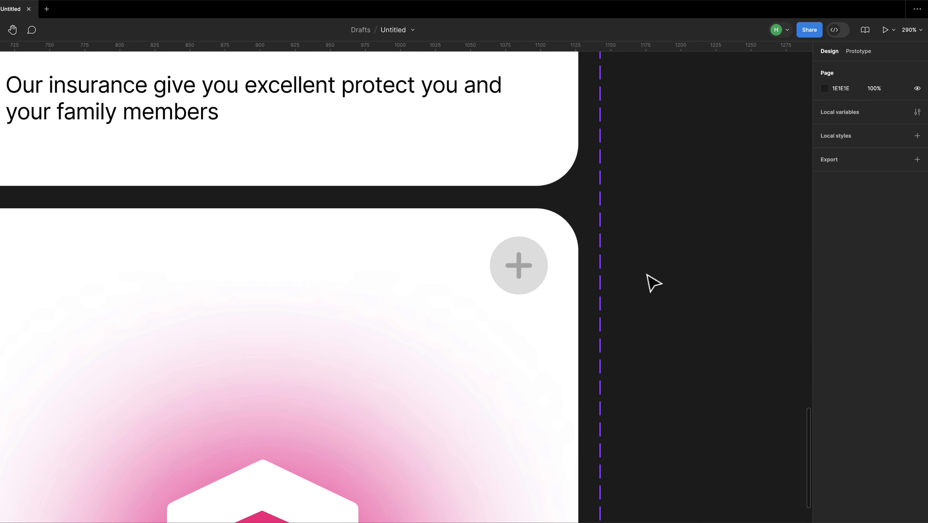
pyautogui.click(528, 273)
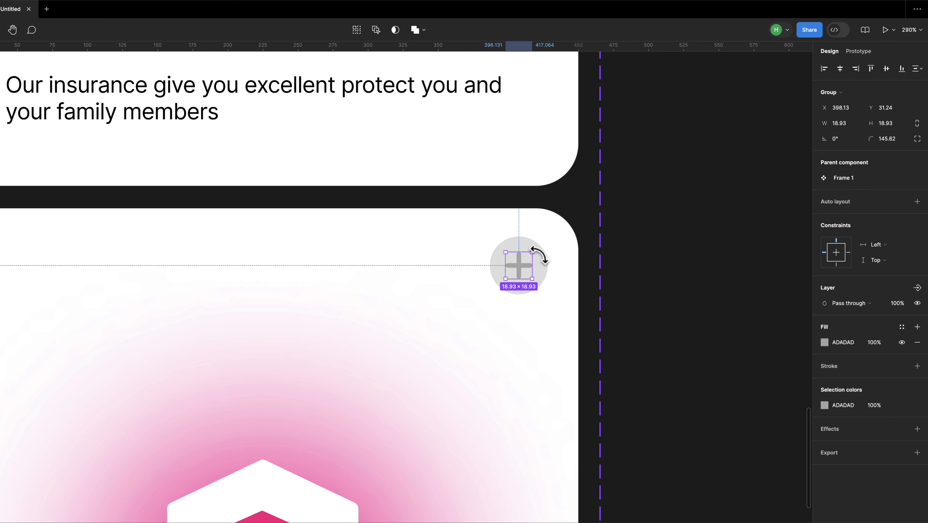
pyautogui.moveTo(540, 255); pyautogui.dragTo(530, 285)
pyautogui.doubleClick(527, 265)
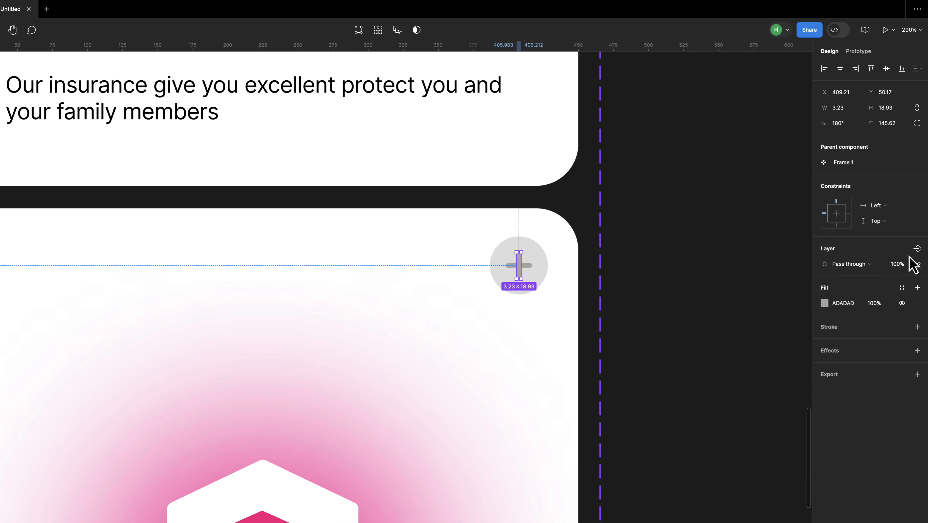
pyautogui.press('Delete')
# Step: Fill the third variant's button circle with white FFFFFF at 50% opacity and colour the minus bar white
pyautogui.scroll(-2, 675, 304)
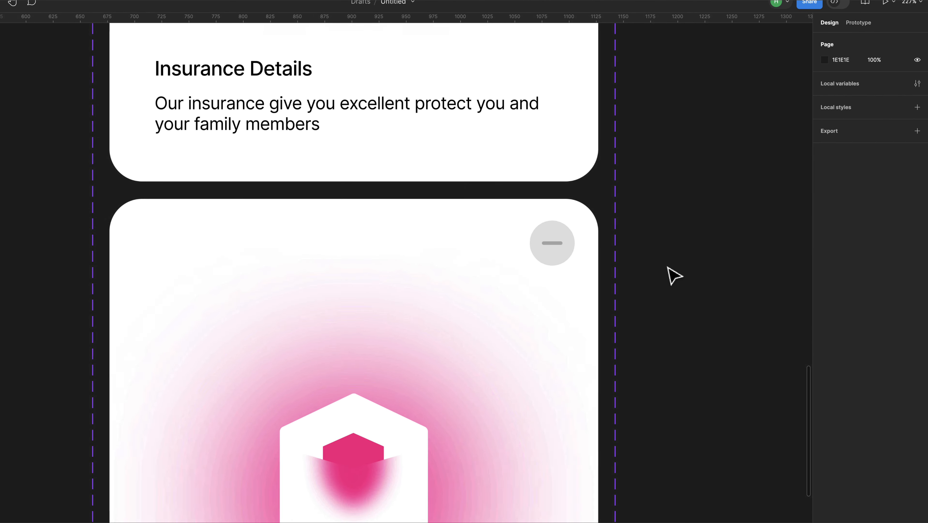
pyautogui.scroll(-2, 668, 268)
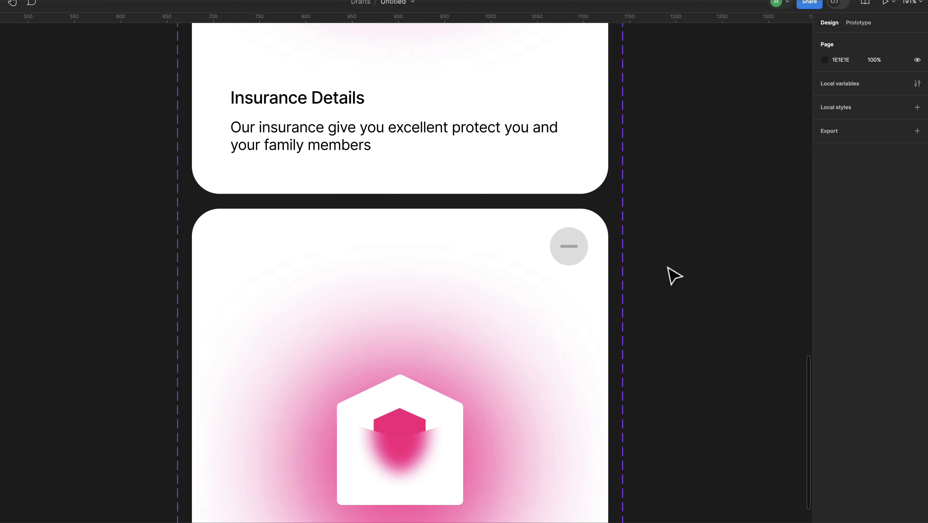
pyautogui.click(571, 262)
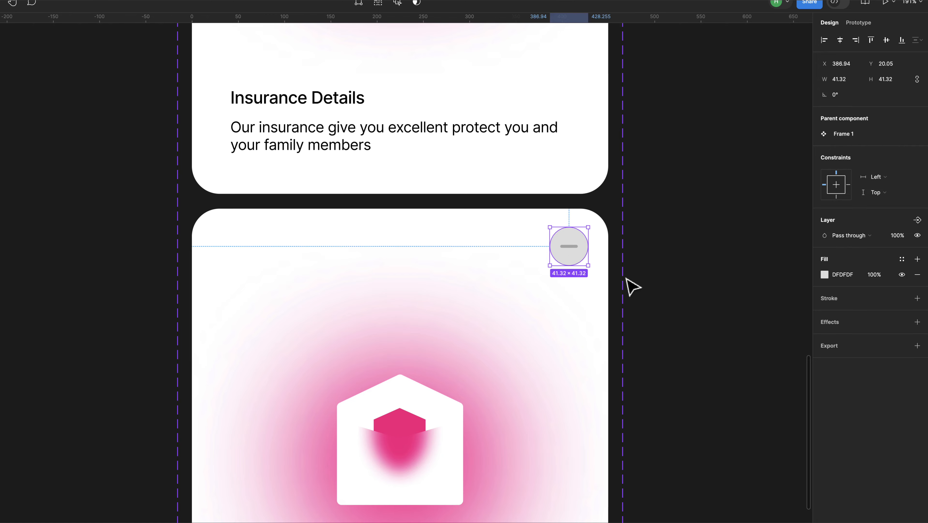
pyautogui.click(824, 275)
pyautogui.click(693, 307)
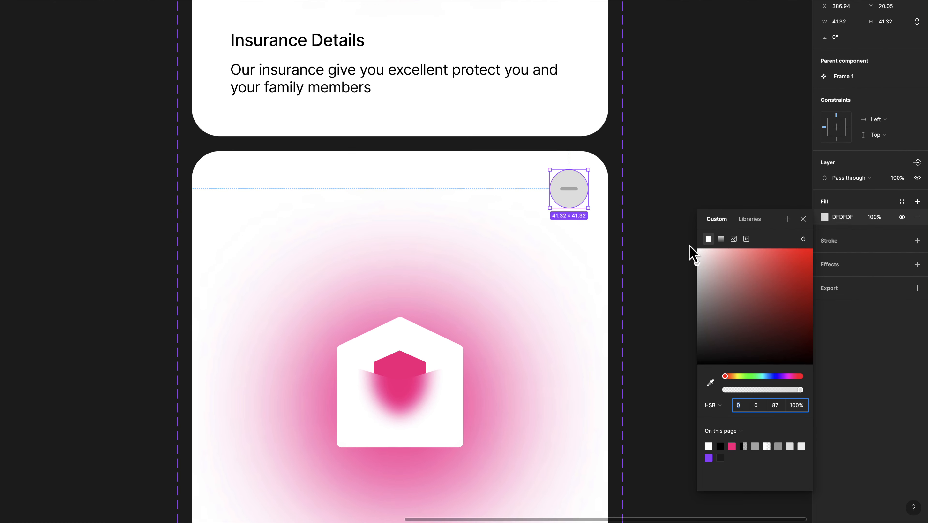
pyautogui.click(874, 218)
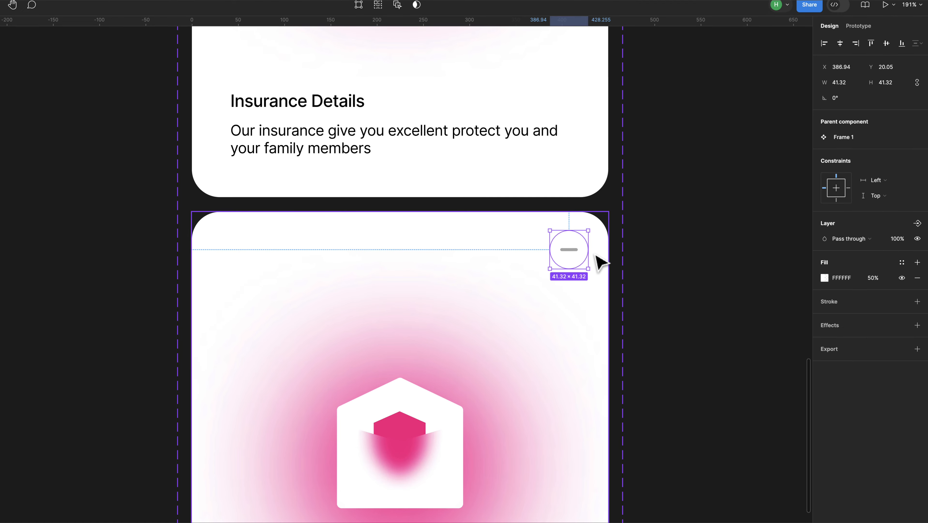
pyautogui.doubleClick(570, 218)
pyautogui.click(825, 302)
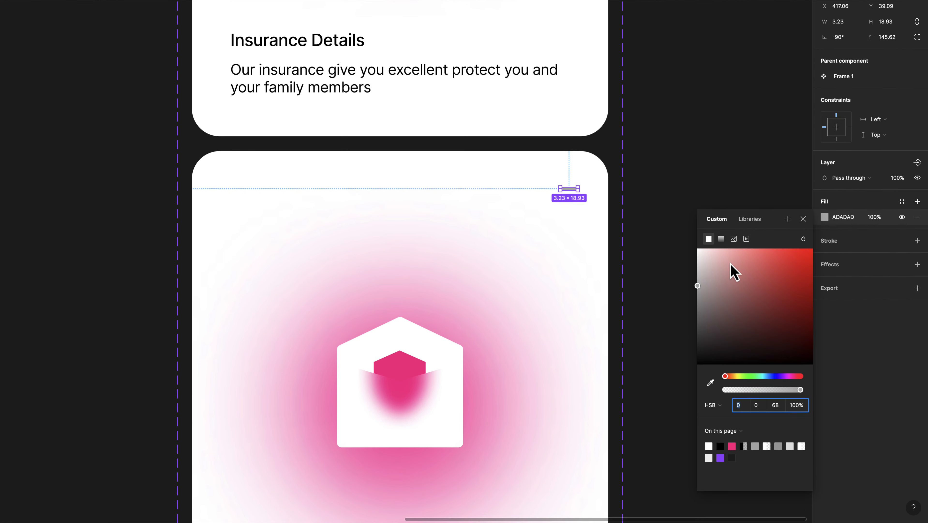
pyautogui.click(672, 292)
# Step: Change the third variant's card background fill to the pink FB1A86
pyautogui.click(576, 266)
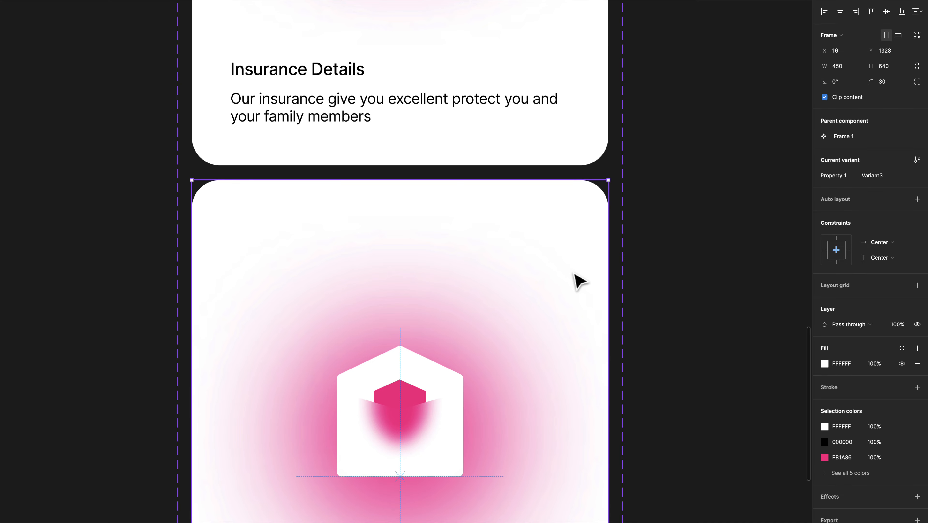
pyautogui.click(841, 431)
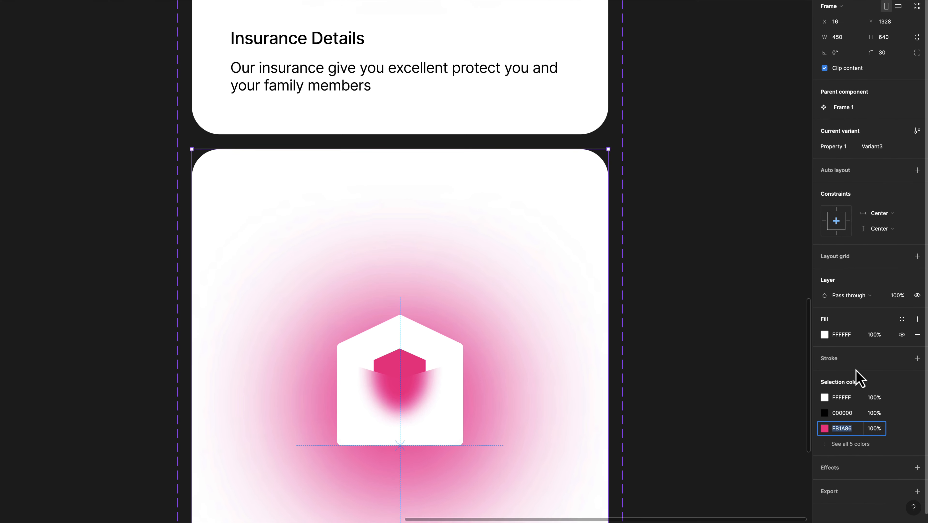
pyautogui.click(850, 340)
pyautogui.write('FB1A86')
pyautogui.press('Return')
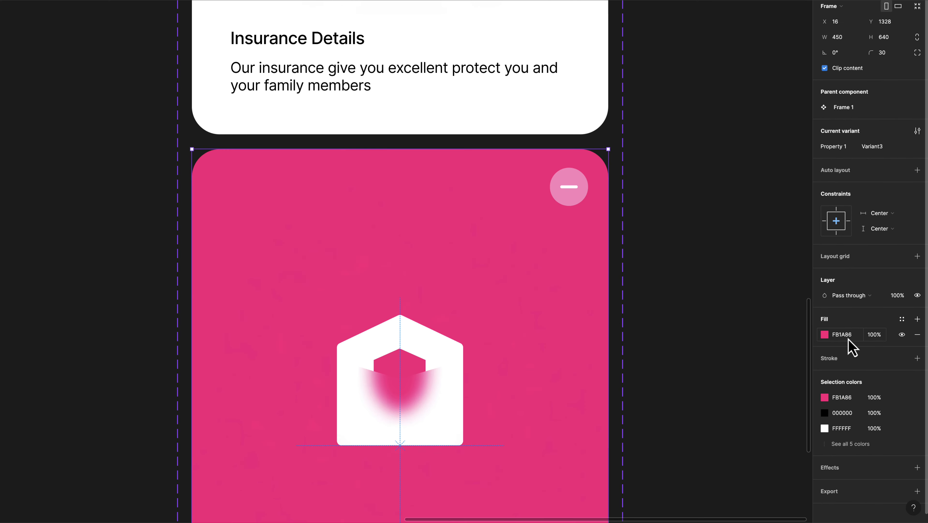
pyautogui.click(679, 327)
# Step: Hide the envelope, shield and background circle of the illustration in the third, pink variant
pyautogui.scroll(-3, 680, 328)
pyautogui.scroll(-5, 680, 256)
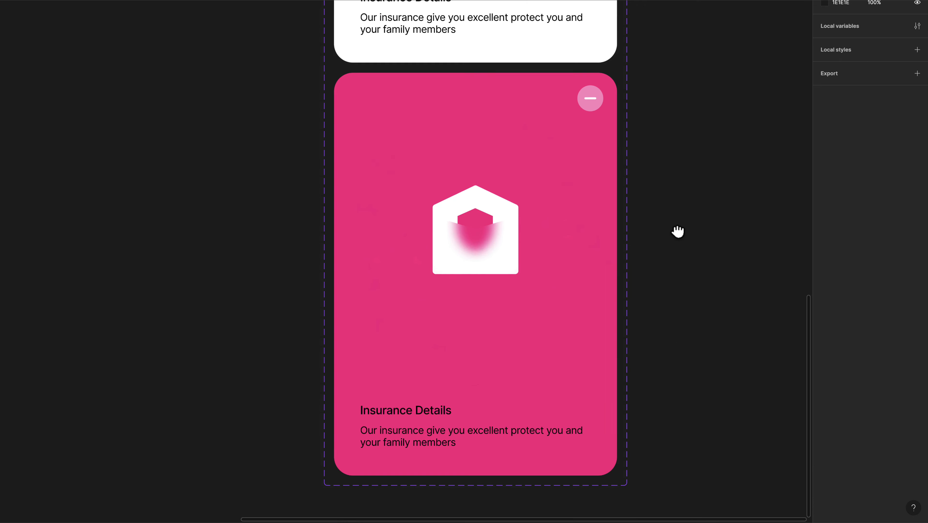
pyautogui.click(419, 401)
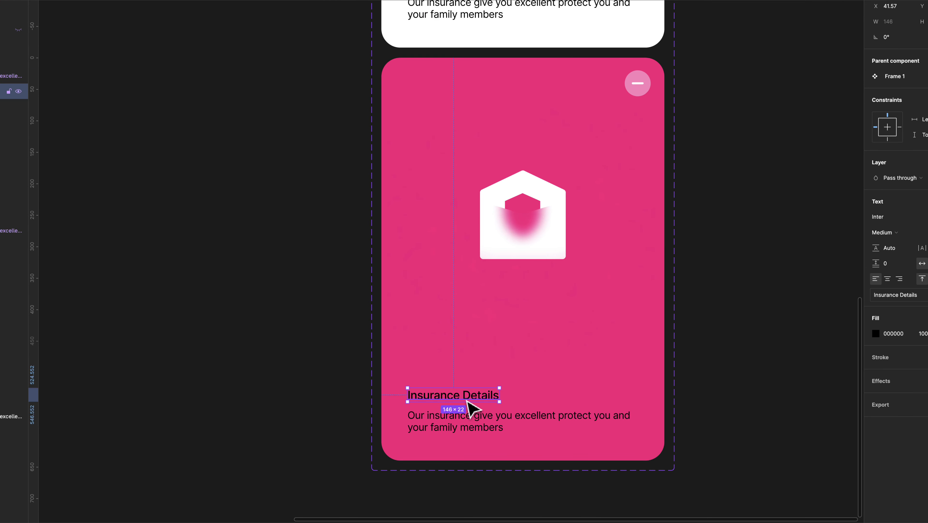
pyautogui.keyDown('shift'); pyautogui.click(474, 425); pyautogui.keyUp('shift')
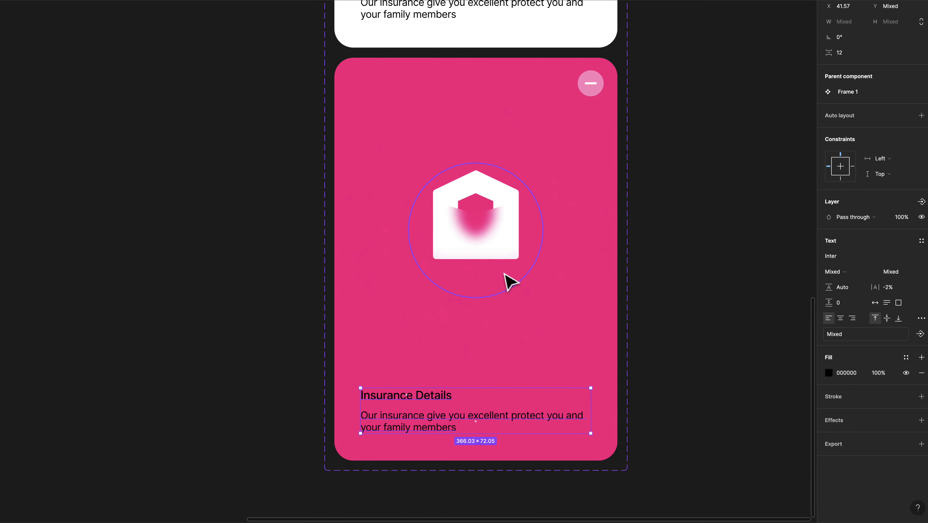
pyautogui.click(509, 278)
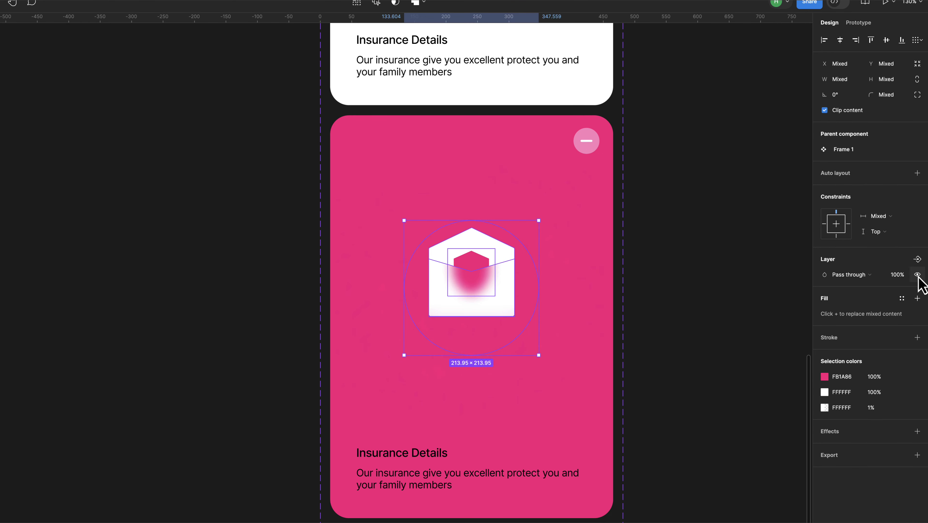
pyautogui.click(918, 273)
pyautogui.click(718, 317)
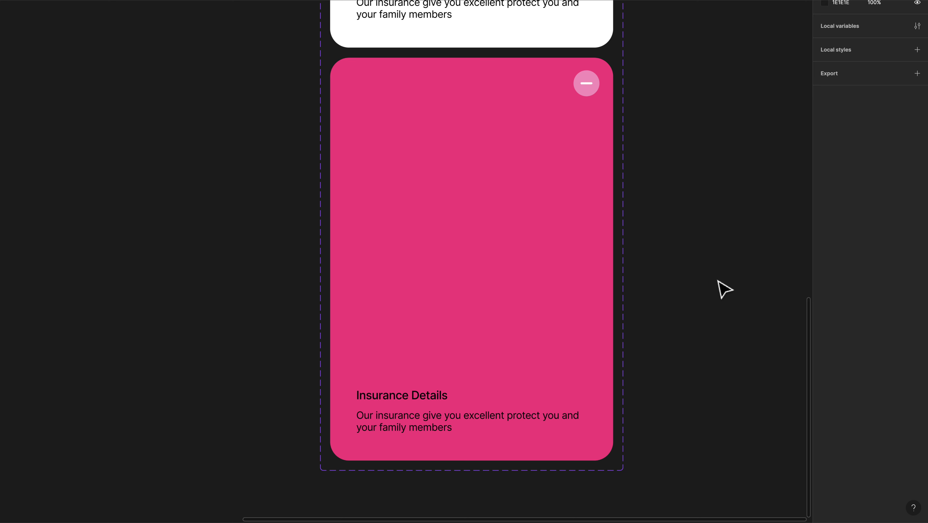
# Step: Duplicate the second variant's Insurance Details title and move the copy straight up to the card's top edge
pyautogui.scroll(3, 432, 154)
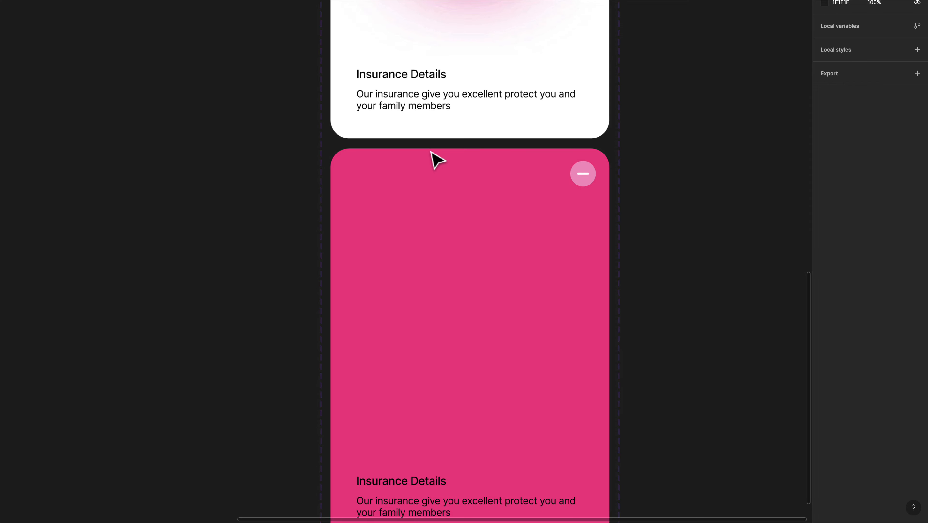
pyautogui.scroll(-5, 431, 157)
pyautogui.scroll(2, 435, 159)
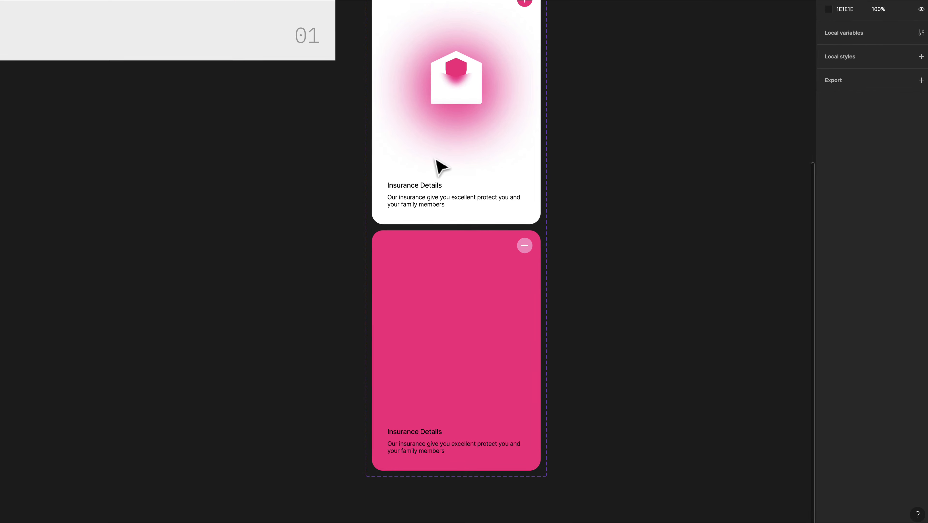
pyautogui.doubleClick(487, 268)
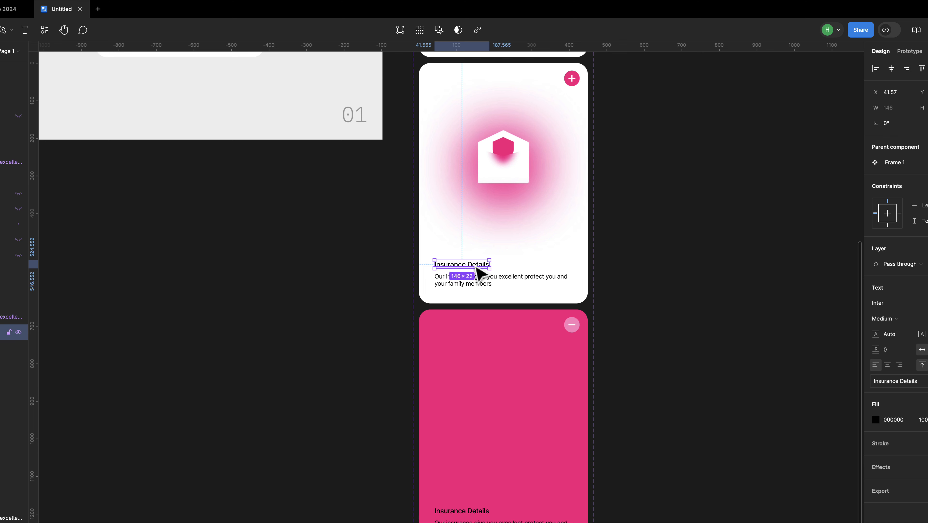
pyautogui.moveTo(476, 270); pyautogui.dragTo(480, 86)
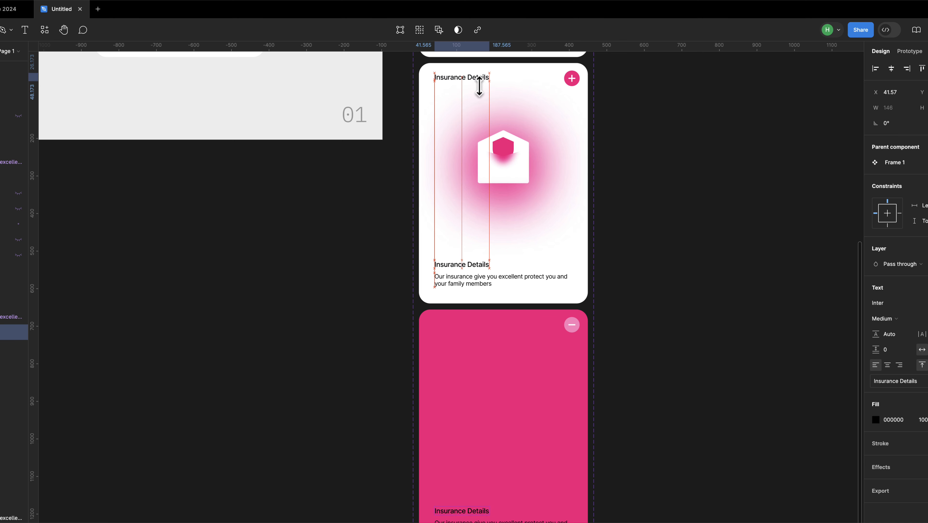
pyautogui.hotkey('shift', 'Up')
pyautogui.hotkey('shift', 'Up')
pyautogui.hotkey('shift', 'Up')
pyautogui.hotkey('shift', 'Up')
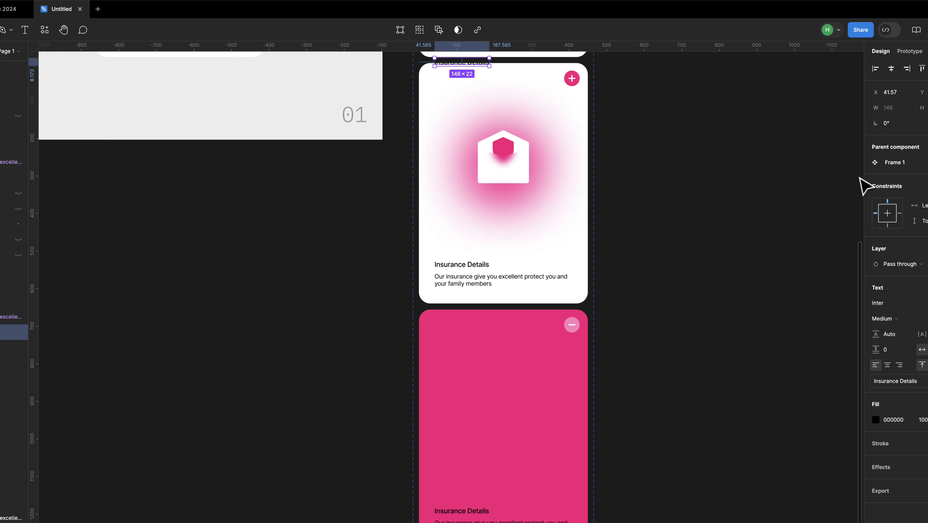
# Step: Reselect the copied title and move it fully above the second variant's card, outside the clipped area
pyautogui.click(474, 108)
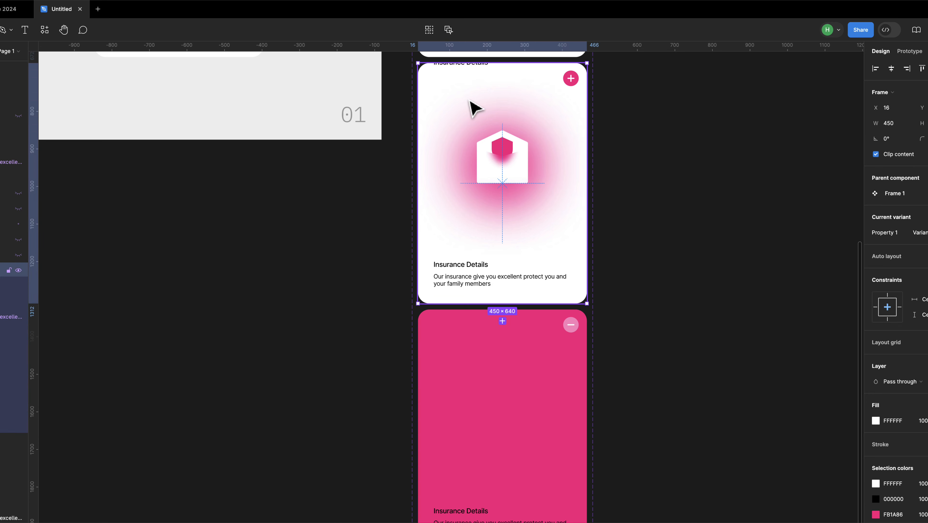
pyautogui.scroll(2, 567, 136)
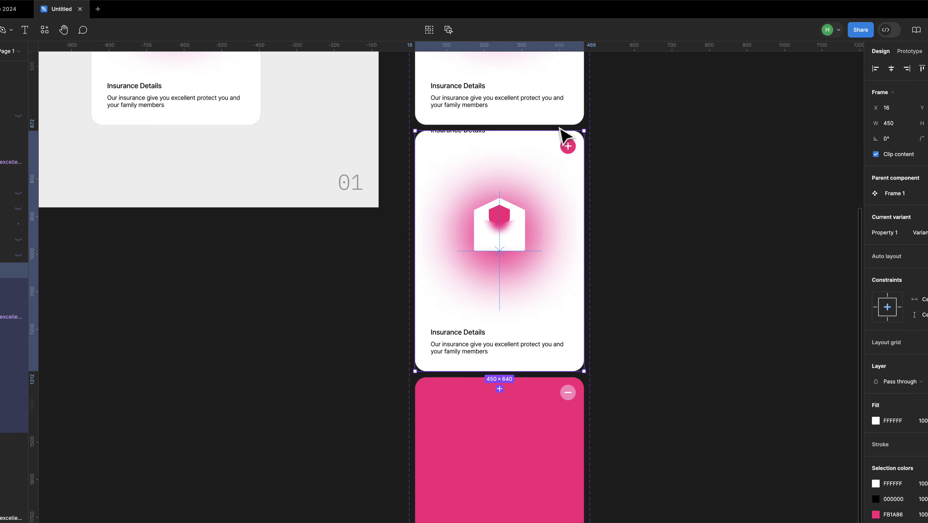
pyautogui.click(470, 131)
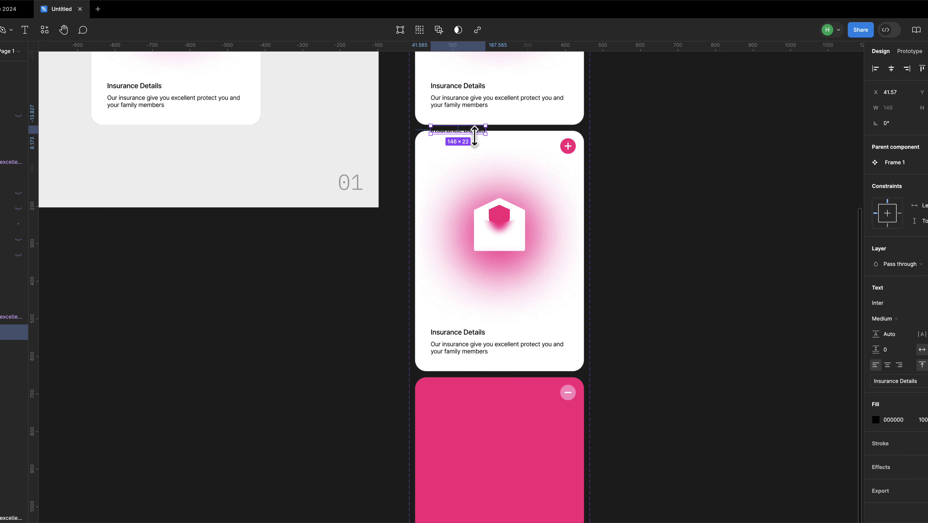
pyautogui.scroll(2, 476, 136)
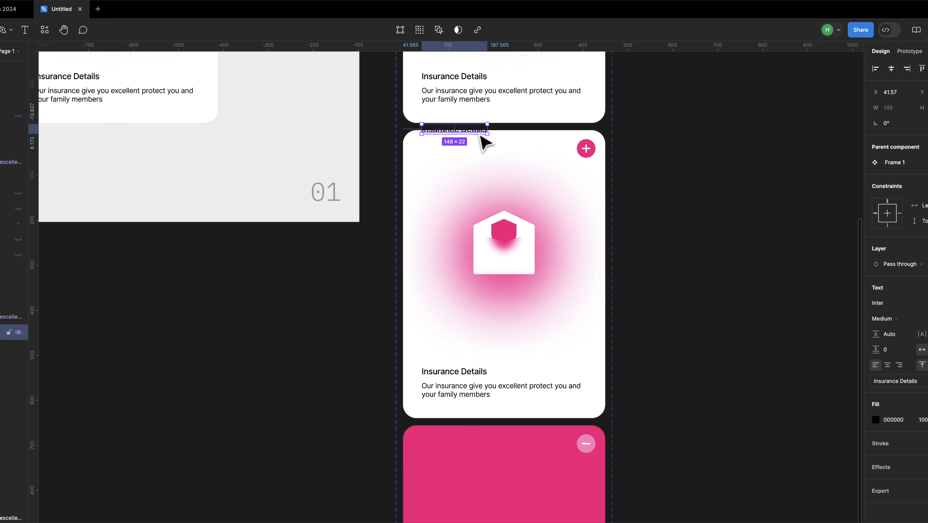
pyautogui.hotkey('shift', 'Up')
pyautogui.hotkey('shift', 'Up')
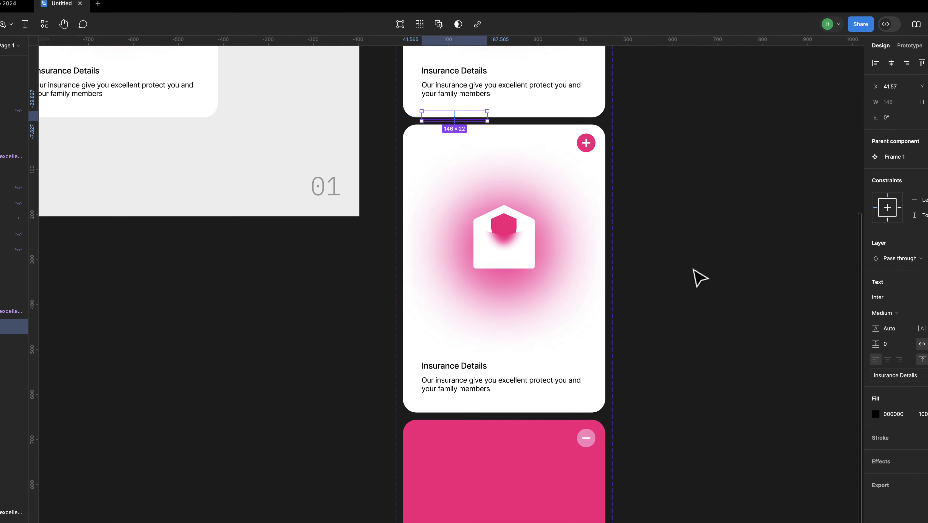
# Step: Place a copy of the title in the third variant and move it down inside the card's upper edge, level with the minus button
pyautogui.click(487, 491)
pyautogui.hotkey('ctrl', 'z')
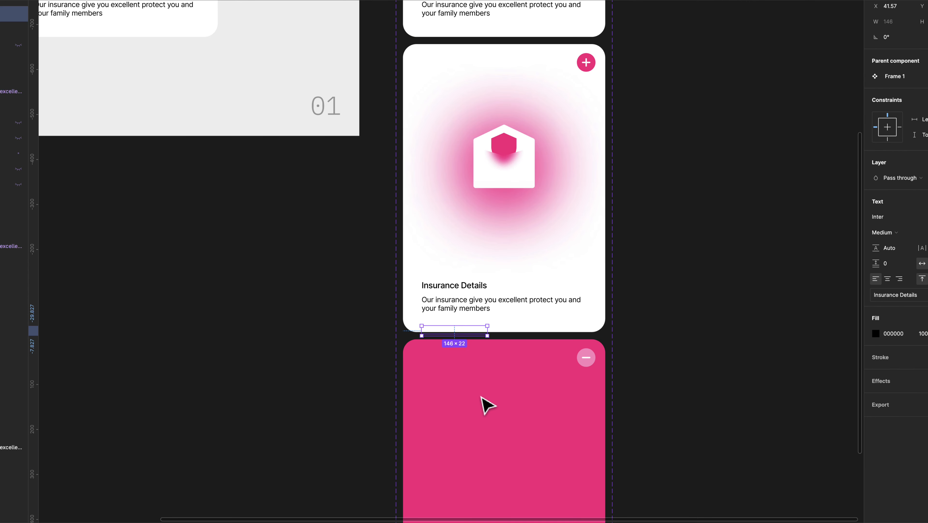
pyautogui.hotkey('shift', 'Down')
pyautogui.hotkey('shift', 'Down')
pyautogui.hotkey('shift', 'Down')
pyautogui.hotkey('shift', 'Down')
pyautogui.hotkey('shift', 'Down')
pyautogui.hotkey('shift', 'Down')
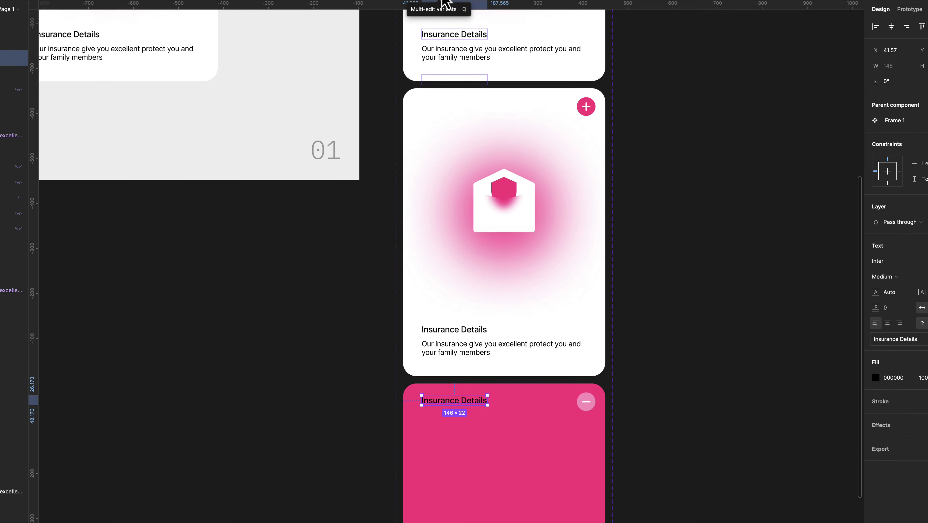
# Step: Multi-edit the matching Insurance Details titles across the variants and change their fill to white FFFFFF
pyautogui.click(427, 30)
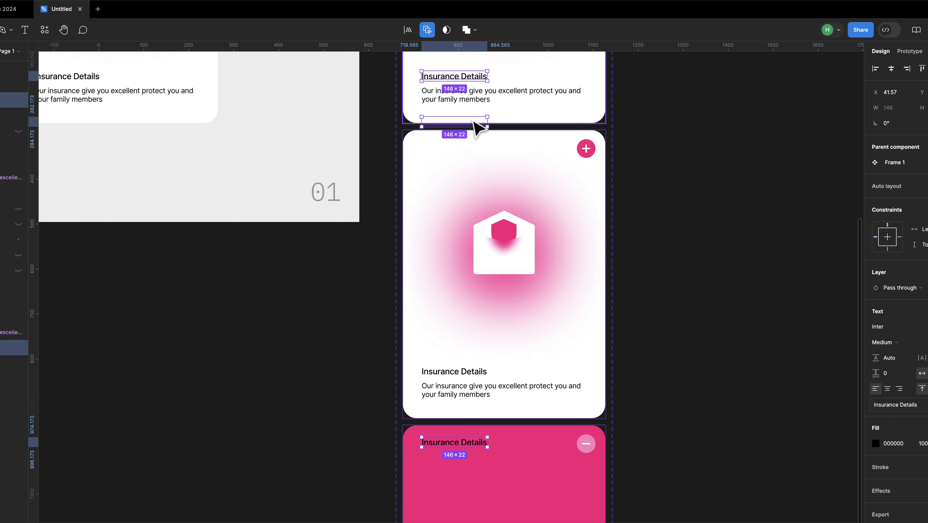
pyautogui.hotkey('shift', 'Return')
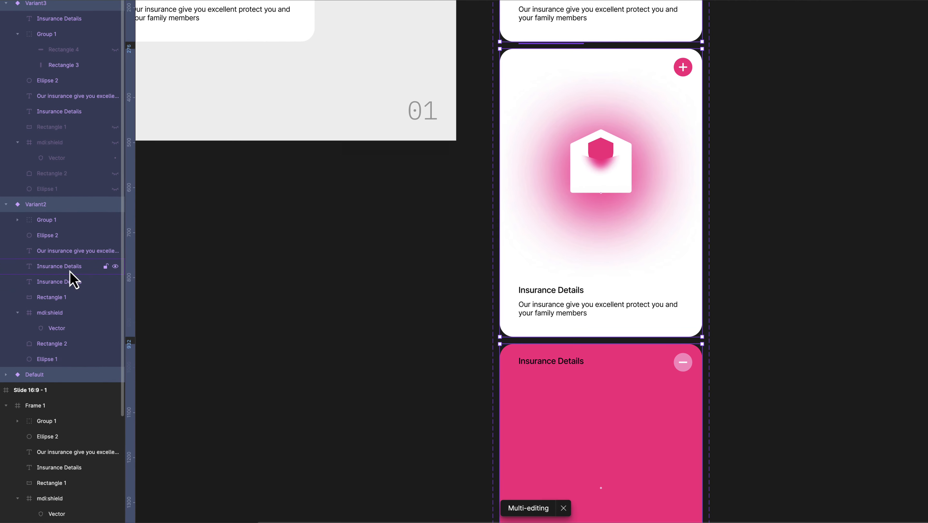
pyautogui.click(69, 271)
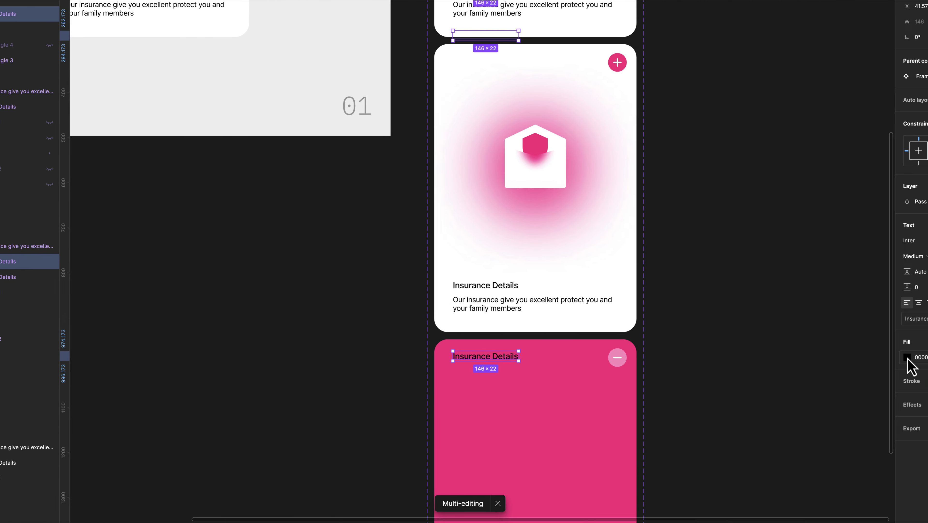
pyautogui.click(907, 359)
pyautogui.moveTo(729, 314); pyautogui.dragTo(641, 194)
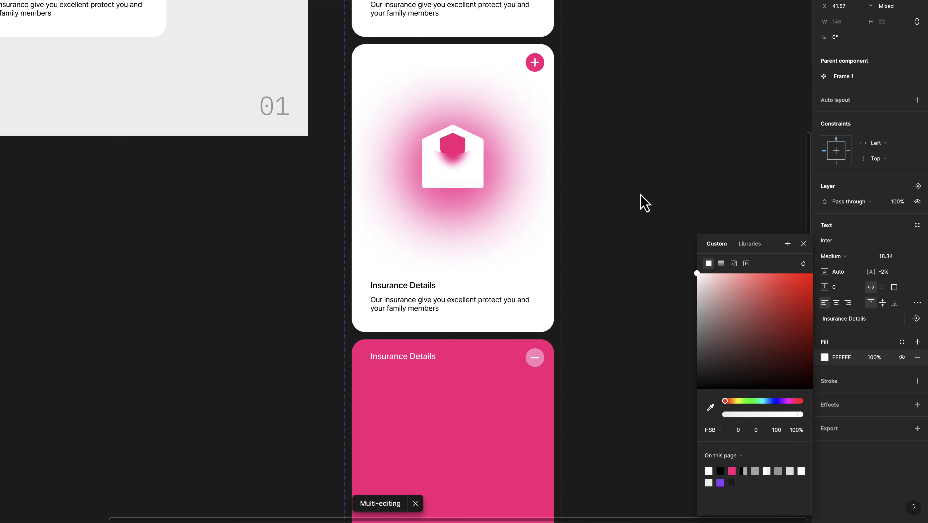
pyautogui.click(643, 222)
# Step: Select the description text in all variants through multi-editing and try to duplicate it
pyautogui.moveTo(628, 265); pyautogui.dragTo(626, 122)
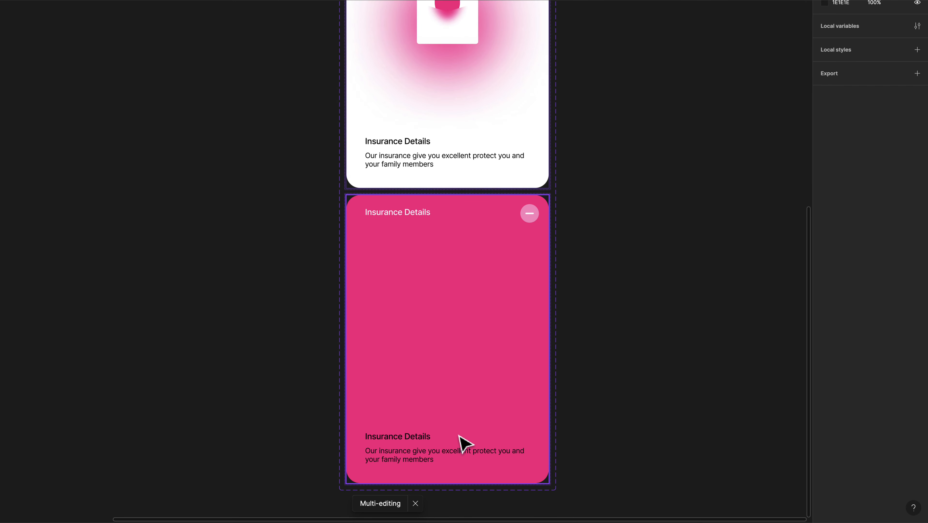
pyautogui.click(465, 459)
pyautogui.click(464, 460)
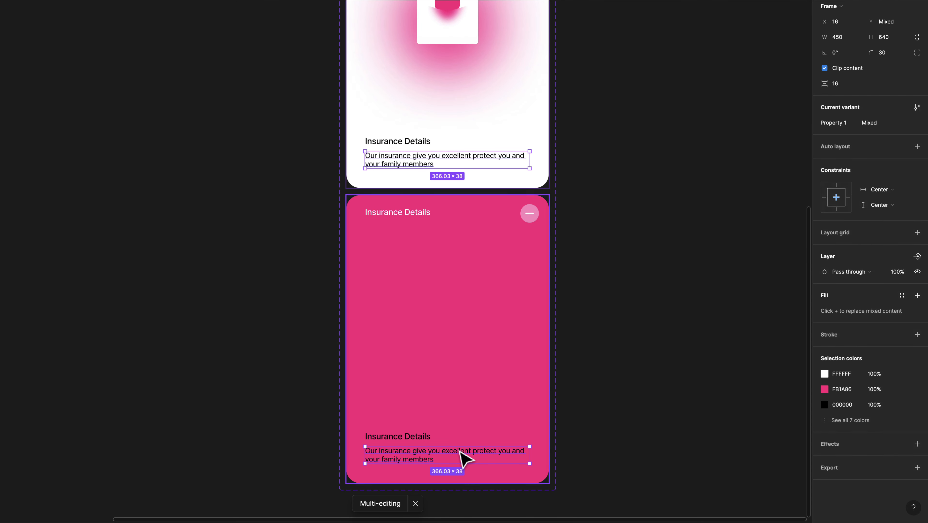
pyautogui.scroll(5, 432, 335)
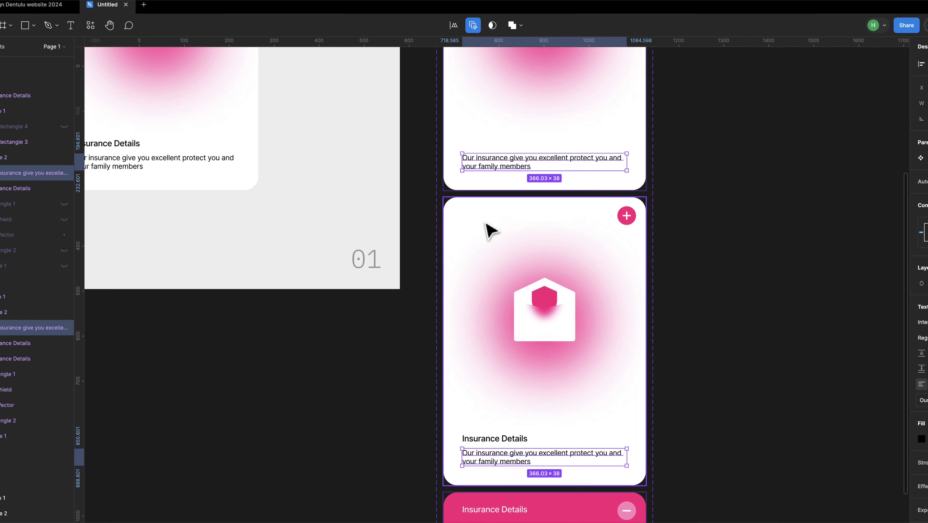
pyautogui.press('Escape')
pyautogui.press('Return')
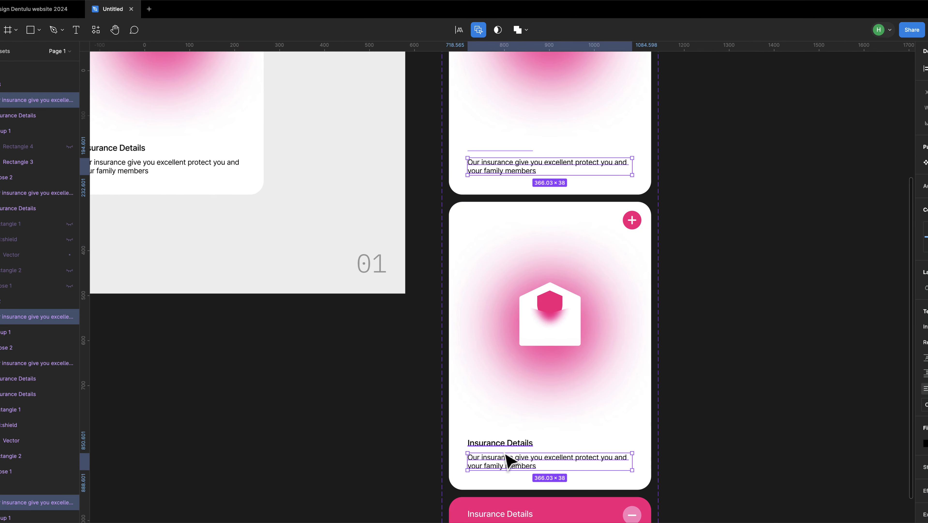
pyautogui.scroll(-4, 587, 473)
pyautogui.press('Escape')
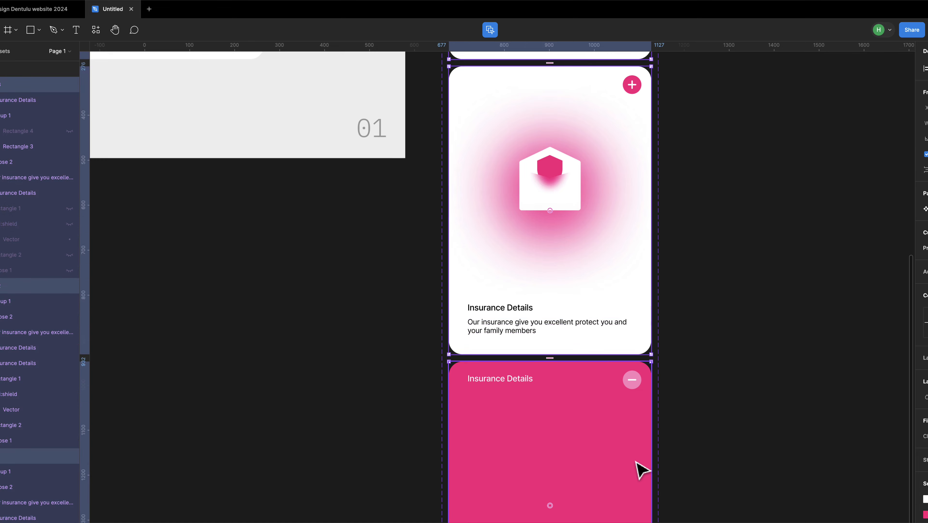
# Step: Try duplicating the descriptions of all variants to the upper part of each card, and undo it
pyautogui.scroll(-5, 642, 469)
pyautogui.press('Return')
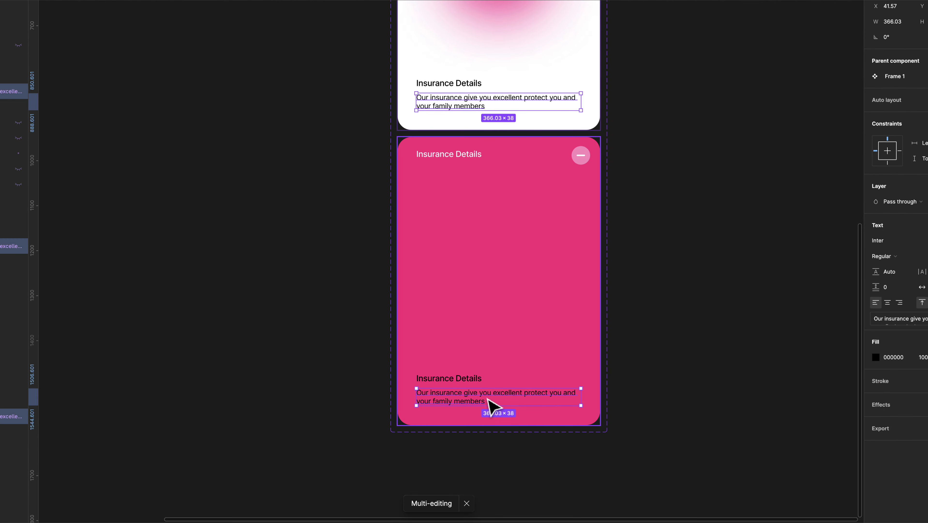
pyautogui.scroll(5, 607, 383)
pyautogui.moveTo(454, 269); pyautogui.dragTo(468, 62)
pyautogui.hotkey('ctrl', 'z')
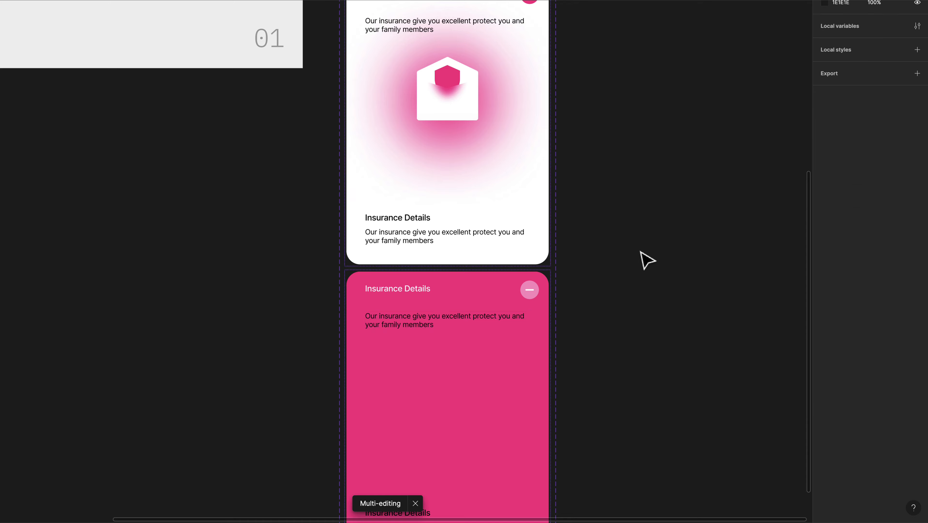
pyautogui.hotkey('ctrl', 'shift', 'z')
pyautogui.hotkey('ctrl', 'z')
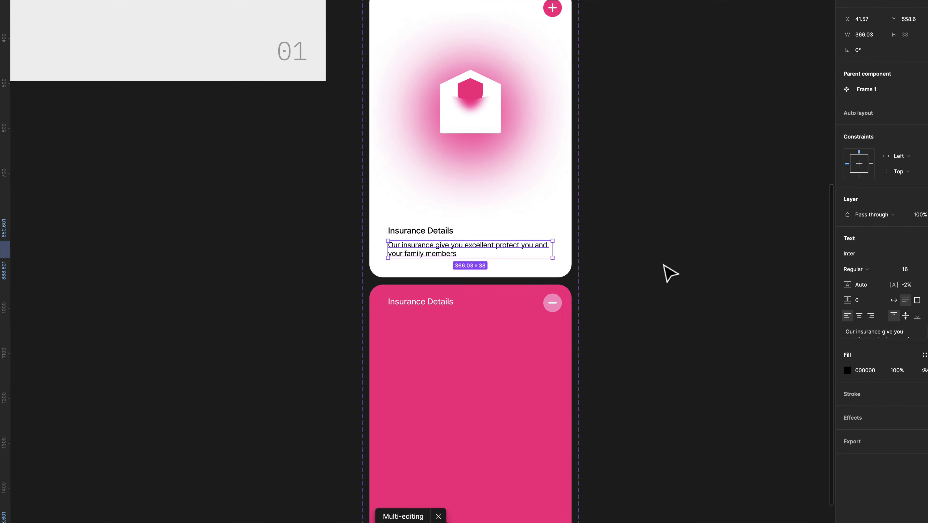
# Step: Leave multi-editing and duplicate only the second variant's description, placing the copy just inside the card's top edge
pyautogui.press('Escape')
pyautogui.press('Return')
pyautogui.scroll(4, 467, 271)
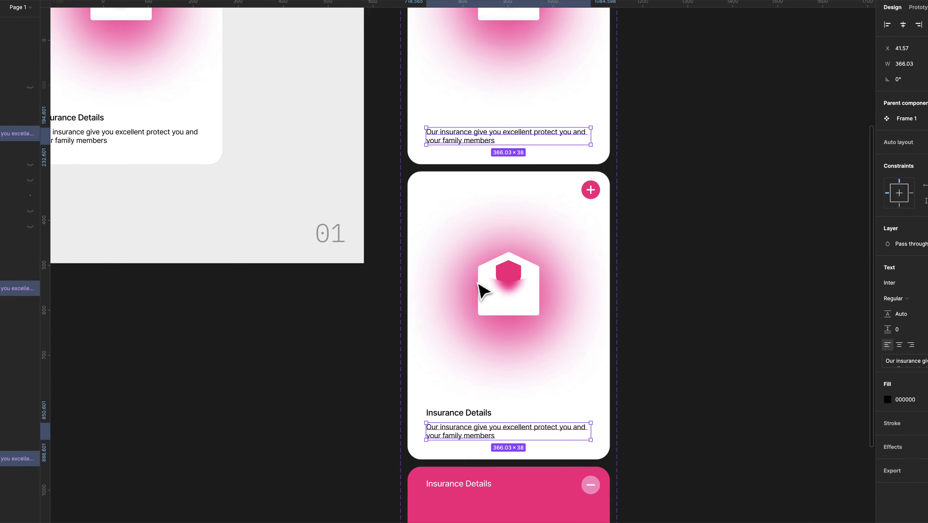
pyautogui.click(475, 29)
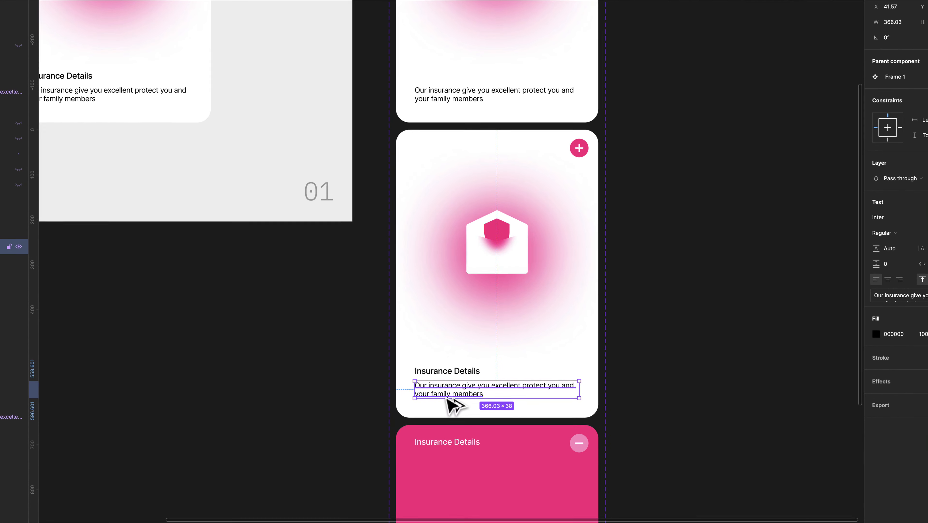
pyautogui.moveTo(479, 445); pyautogui.dragTo(491, 238)
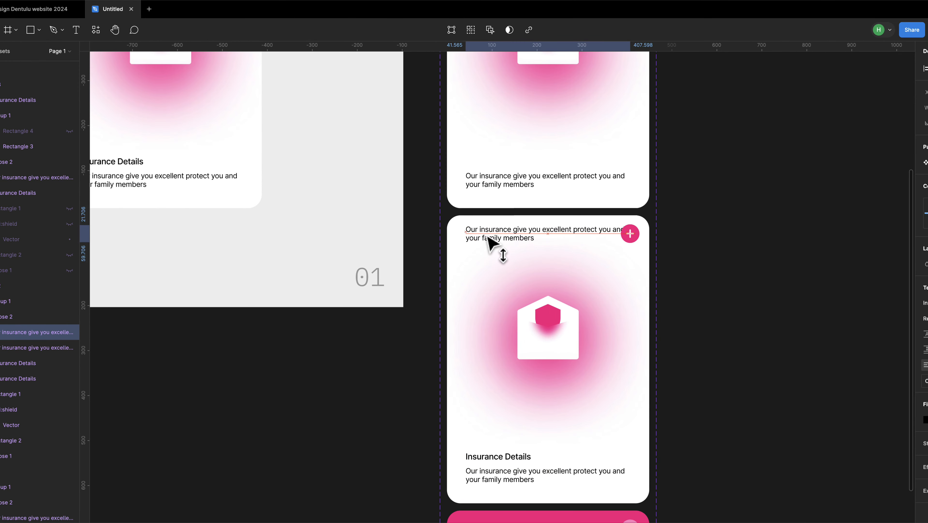
# Step: Fill the second variant's copied description with "Our insurance give you excellent protect you and your family members" three times, separating the repeats
pyautogui.doubleClick(466, 231)
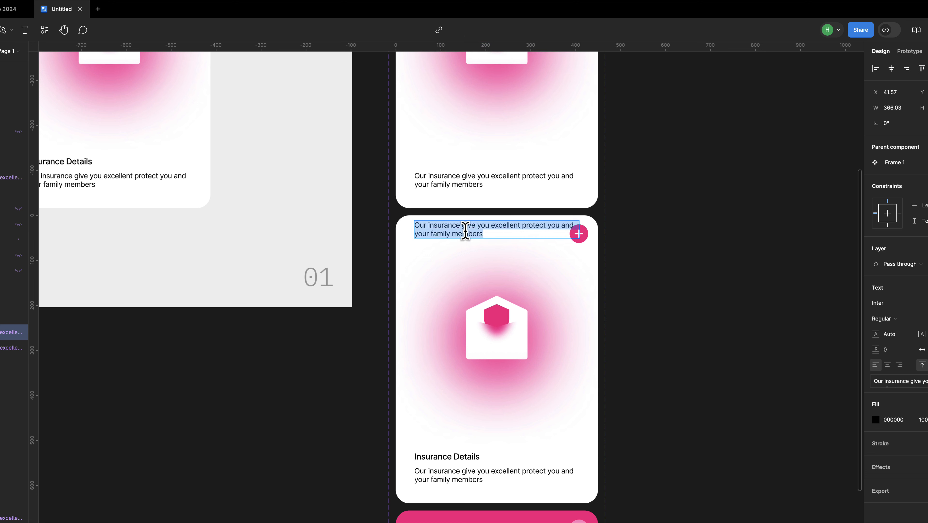
pyautogui.write('Our insurance give you excellent protect you and your family members')
pyautogui.write('Our insurance give you excellent protect you and your family members')
pyautogui.write('Our insurance give you excellent protect you and your family members')
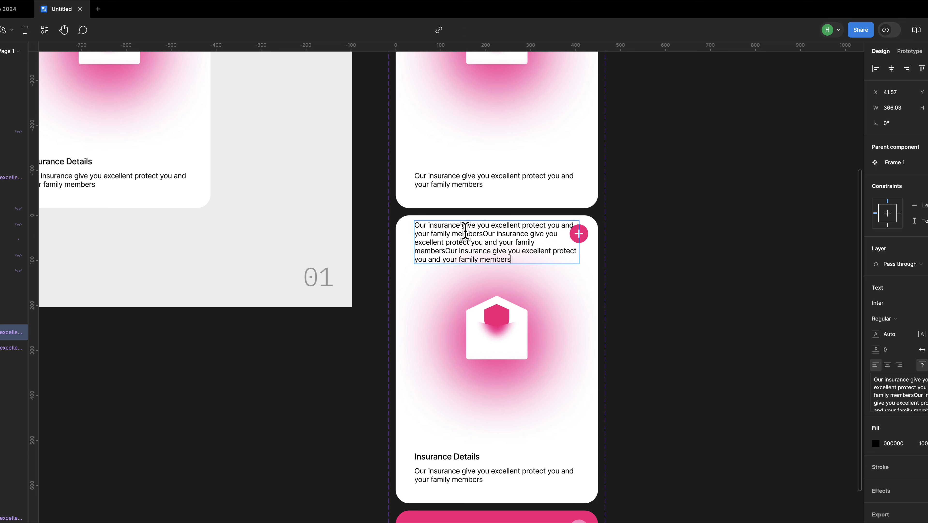
pyautogui.click(483, 234)
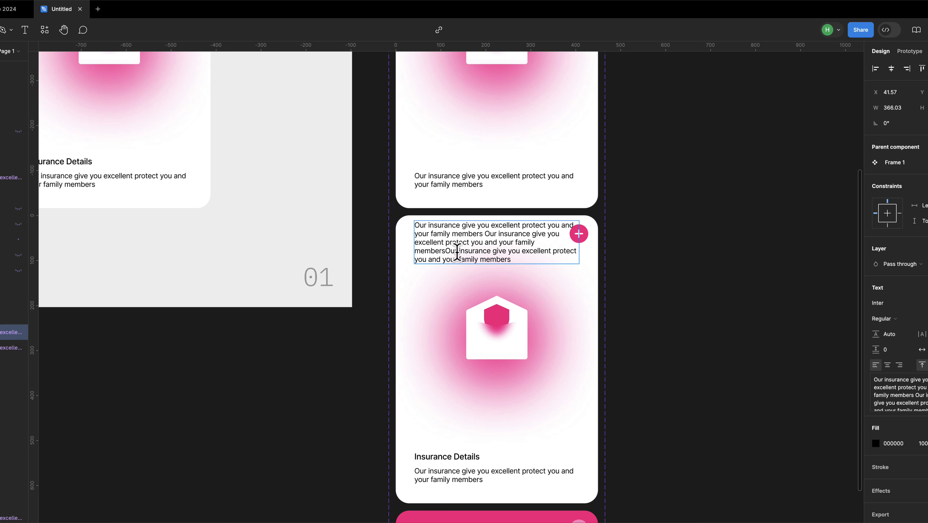
pyautogui.click(446, 250)
pyautogui.press('Return')
pyautogui.press('Escape')
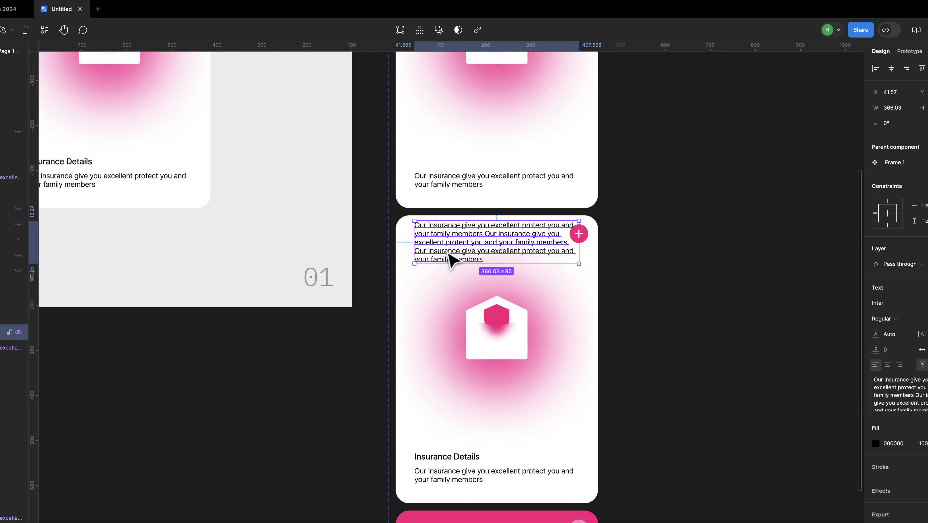
# Step: Move the long description up to Y -96.76, outside the second variant's top edge
pyautogui.moveTo(444, 252); pyautogui.dragTo(444, 228)
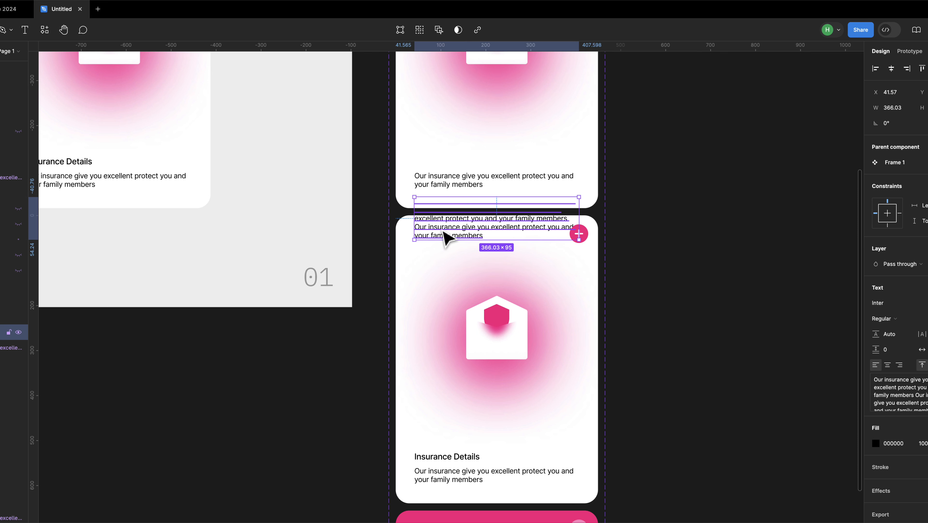
pyautogui.press('Up')
pyautogui.press('Up')
pyautogui.press('Up')
pyautogui.press('Up')
pyautogui.press('Up')
pyautogui.press('Up')
pyautogui.press('Up')
pyautogui.press('Up')
pyautogui.press('Up')
pyautogui.press('Up')
pyautogui.press('Up')
pyautogui.press('Up')
pyautogui.press('Up')
pyautogui.press('Up')
pyautogui.press('Up')
pyautogui.press('Up')
pyautogui.press('Up')
pyautogui.press('Up')
pyautogui.press('Up')
pyautogui.press('Up')
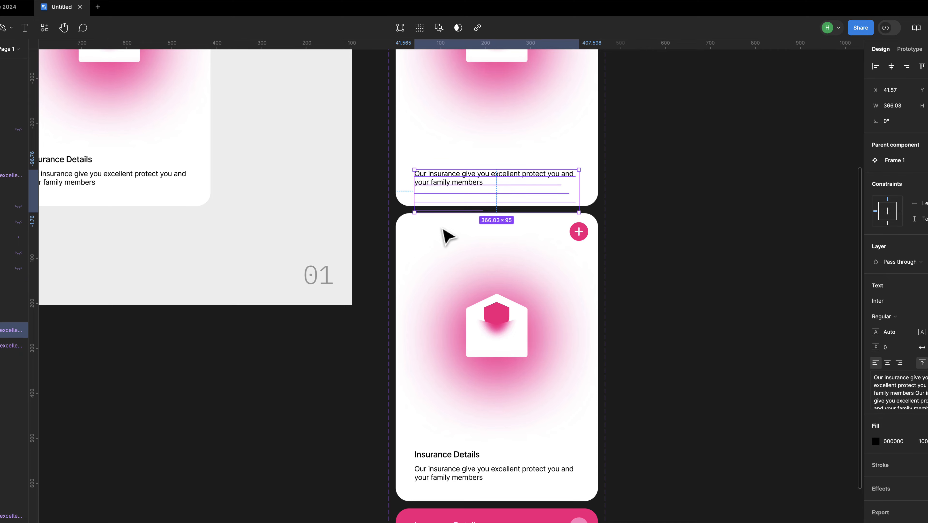
# Step: Copy the long description from the second variant and paste it into the pink variant
pyautogui.scroll(-6, 441, 234)
pyautogui.click(479, 352)
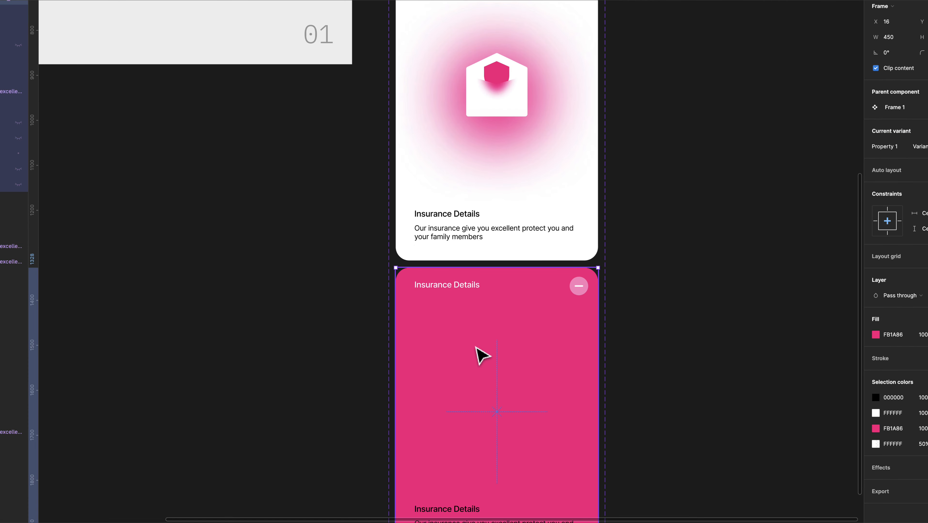
pyautogui.press('super+z')
pyautogui.scroll(2, 517, 306)
pyautogui.click(878, 358)
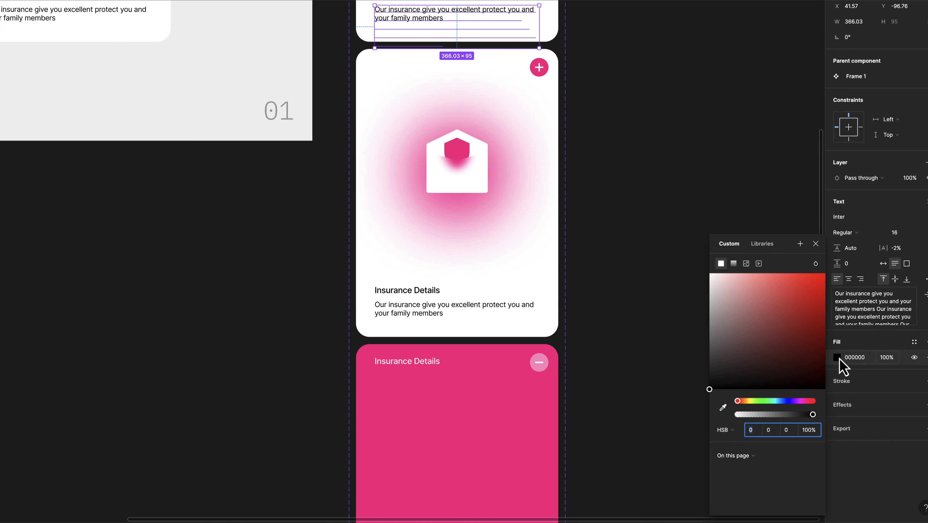
pyautogui.moveTo(762, 313); pyautogui.dragTo(594, 218)
pyautogui.click(441, 442)
pyautogui.press('super+v')
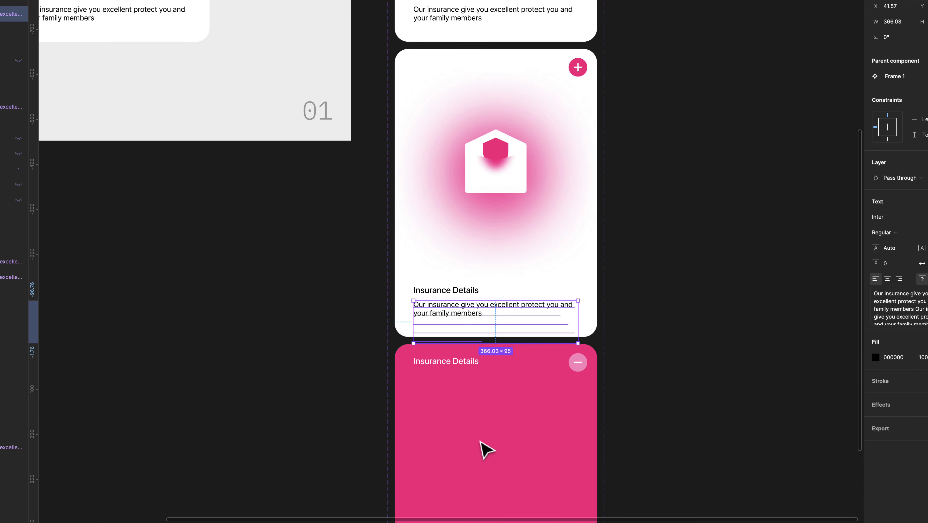
# Step: Move the pasted description down to Y 115.24, beneath the pink card's title, and change its text fill to white
pyautogui.hotkey('shift', 'Down')
pyautogui.hotkey('shift', 'Down')
pyautogui.hotkey('shift', 'Down')
pyautogui.hotkey('shift', 'Down')
pyautogui.hotkey('shift', 'Down')
pyautogui.hotkey('shift', 'Down')
pyautogui.hotkey('shift', 'Down')
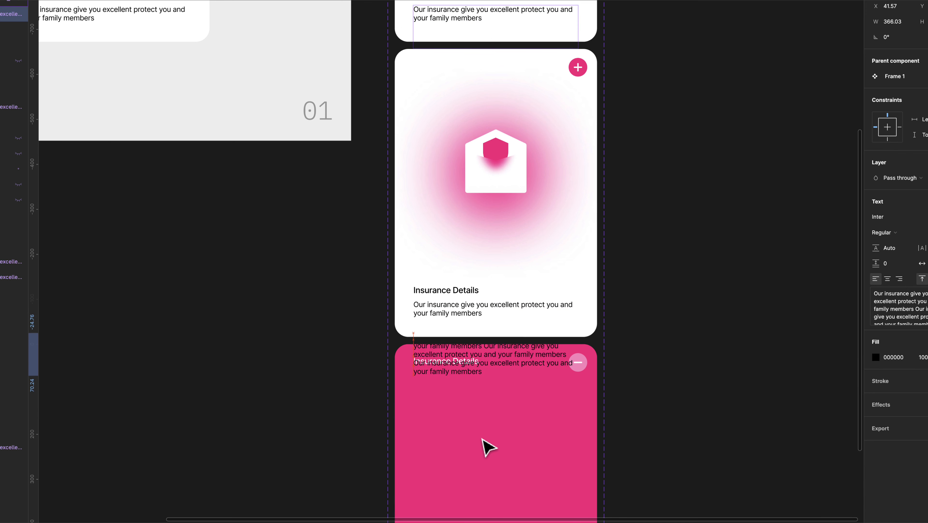
pyautogui.hotkey('shift', 'Down')
pyautogui.hotkey('shift', 'Down')
pyautogui.hotkey('shift', 'Down')
pyautogui.hotkey('shift', 'Down')
pyautogui.hotkey('shift', 'Down')
pyautogui.hotkey('shift', 'Down')
pyautogui.hotkey('shift', 'Down')
pyautogui.hotkey('shift', 'Down')
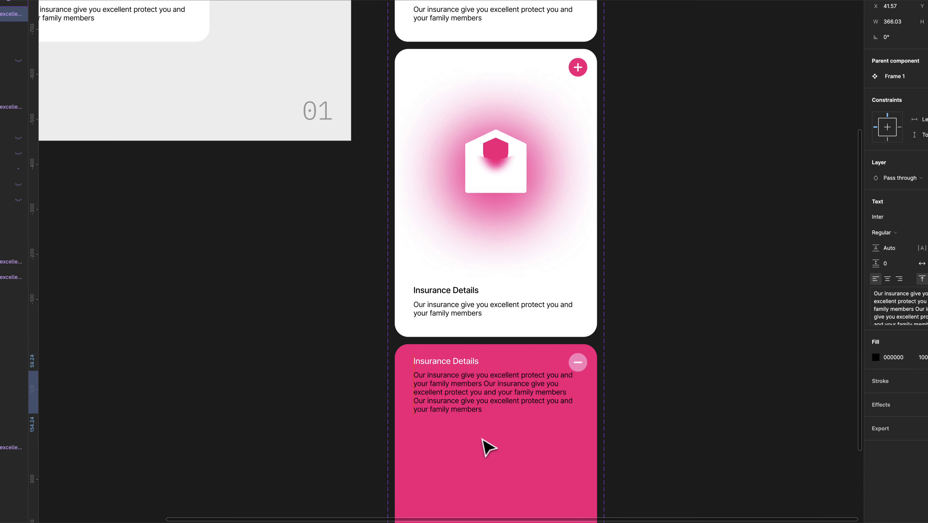
pyautogui.hotkey('shift', 'Down')
pyautogui.hotkey('shift', 'Down')
pyautogui.hotkey('shift', 'Down')
pyautogui.hotkey('shift', 'Down')
pyautogui.hotkey('shift', 'Down')
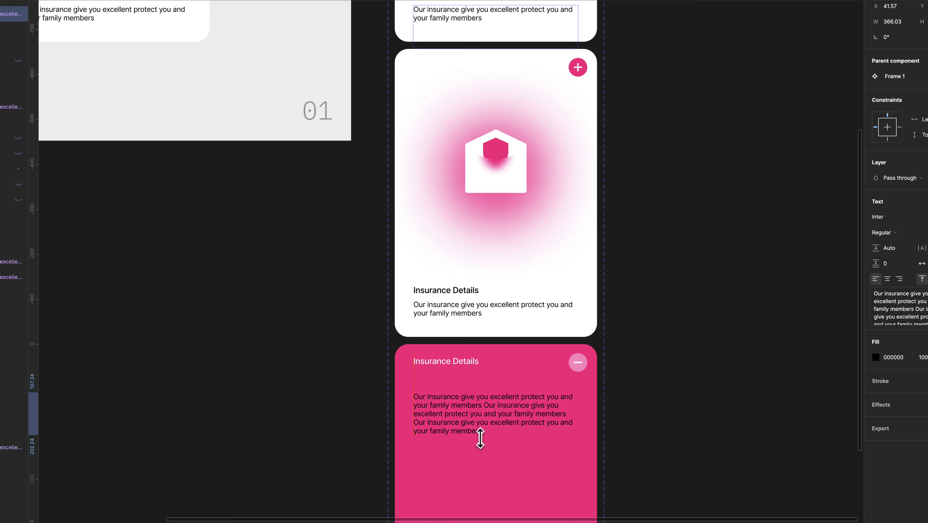
pyautogui.hotkey('shift', 'Down')
pyautogui.click(877, 357)
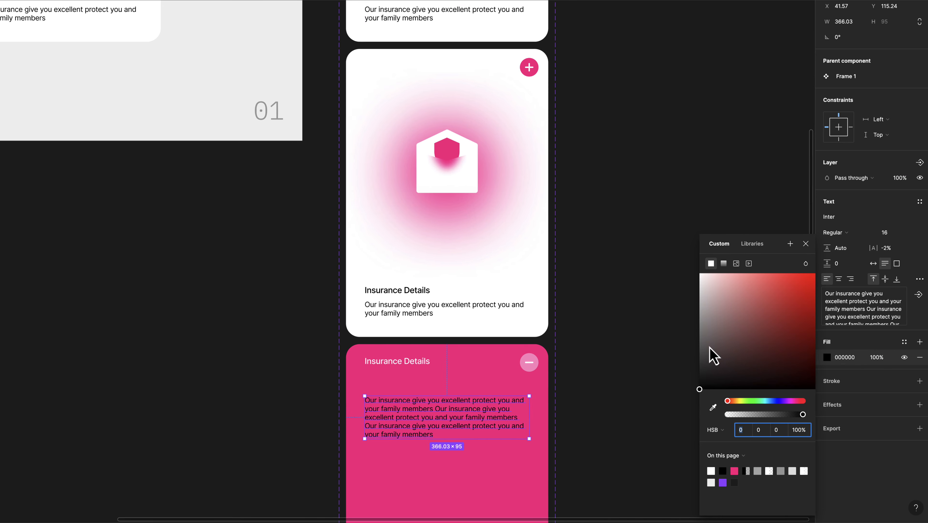
pyautogui.moveTo(762, 350); pyautogui.dragTo(615, 104)
# Step: Move the pink card's white Insurance Details title down to about Y 82, just above the long description
pyautogui.click(442, 361)
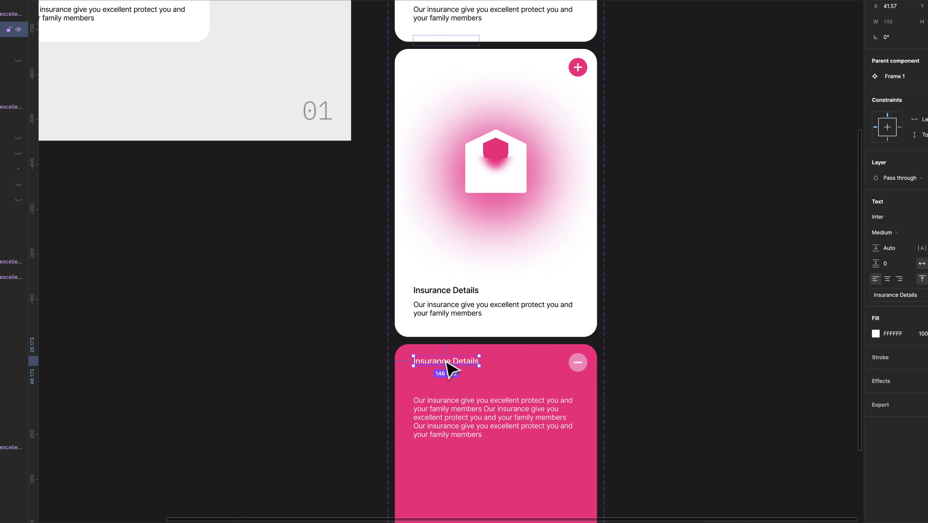
pyautogui.hotkey('shift', 'Down')
pyautogui.hotkey('shift', 'Down')
pyautogui.hotkey('shift', 'Down')
pyautogui.hotkey('shift', 'Down')
pyautogui.hotkey('shift', 'Down')
pyautogui.hotkey('shift', 'Down')
pyautogui.hotkey('shift', 'Down')
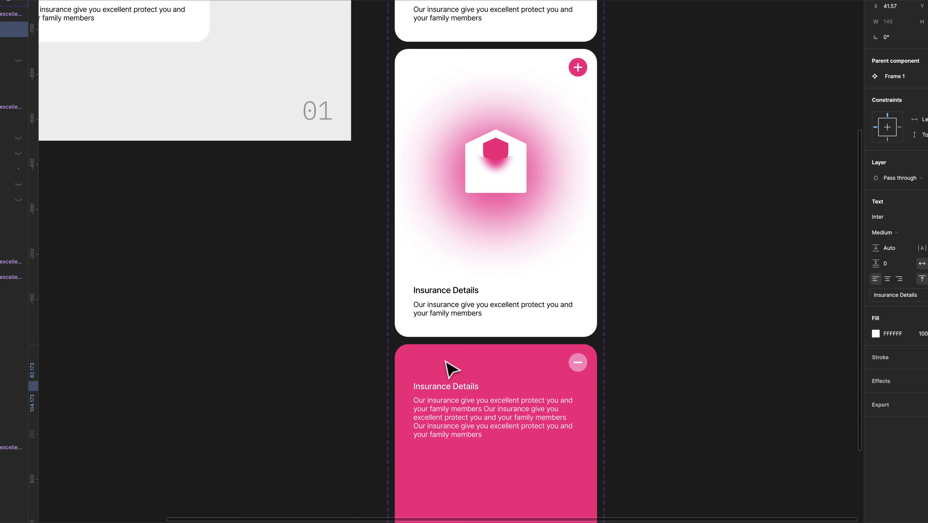
# Step: Delete the black two-line description near the pink card's bottom edge
pyautogui.scroll(-5, 446, 361)
pyautogui.click(448, 368)
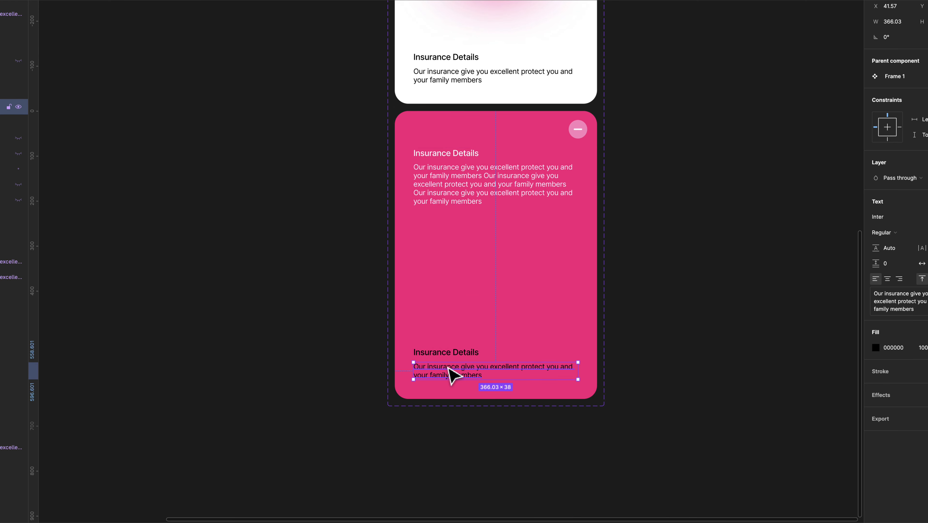
pyautogui.press('Delete')
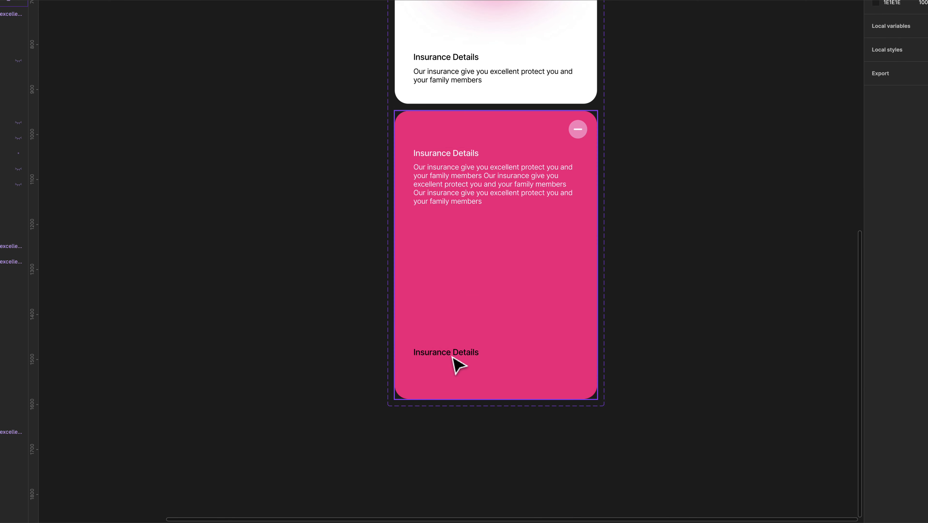
# Step: Change the pink card's lower black title to "Learn More" and move it down to about Y 578
pyautogui.click(453, 356)
pyautogui.scroll(1, 454, 358)
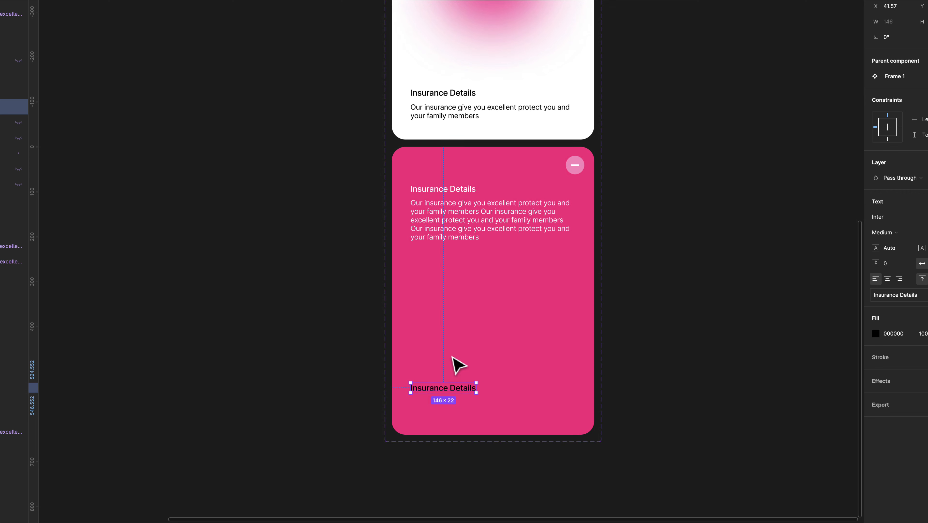
pyautogui.doubleClick(461, 390)
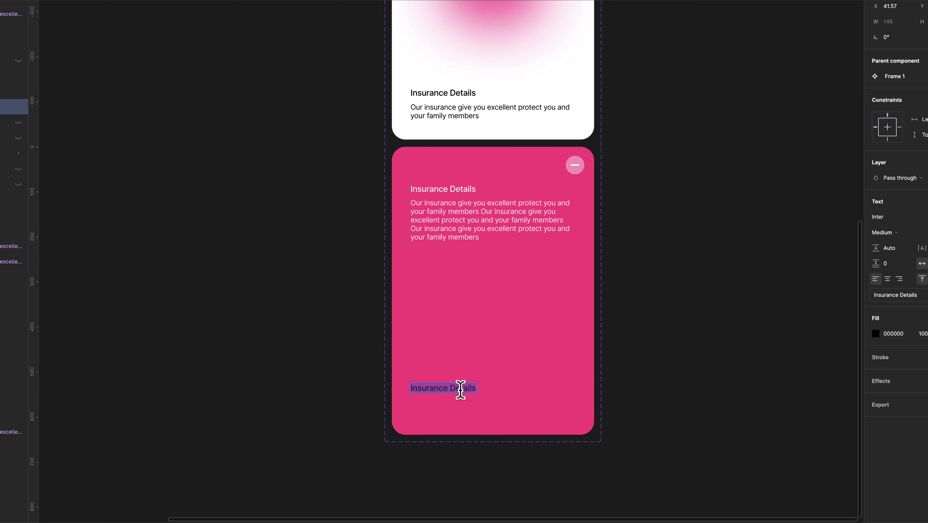
pyautogui.write('Learn More')
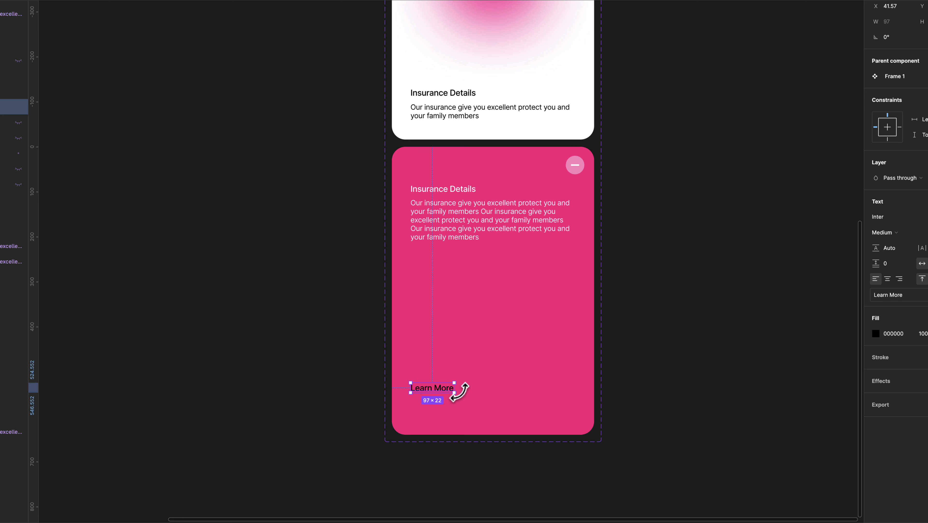
pyautogui.moveTo(449, 393); pyautogui.dragTo(444, 414)
pyautogui.click(444, 414)
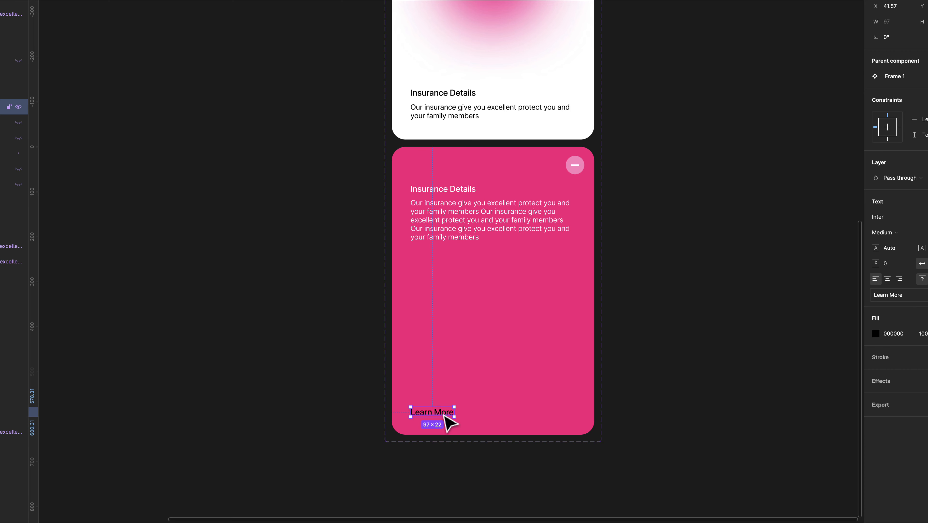
# Step: Set the fill of the pink card's Learn More text to white FFFFFF
pyautogui.click(459, 116)
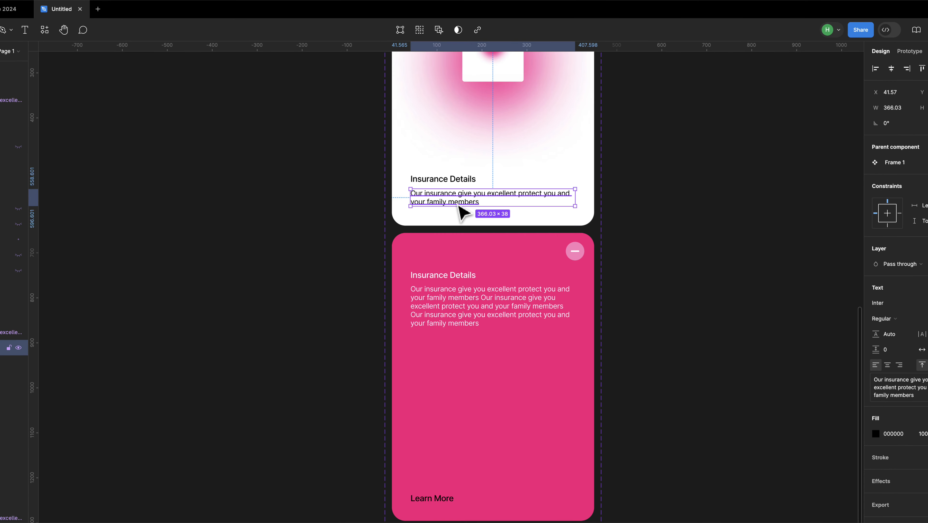
pyautogui.keyDown('shift'); pyautogui.click(456, 179); pyautogui.keyUp('shift')
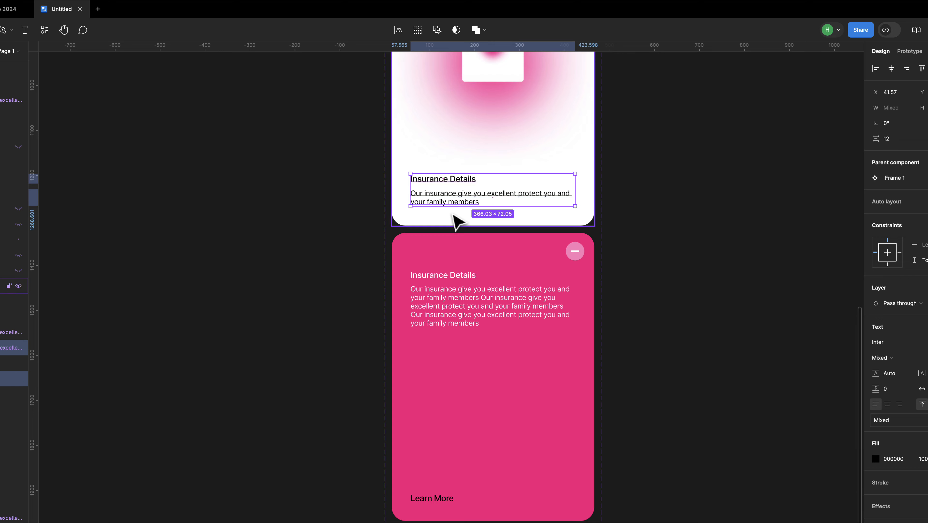
pyautogui.click(452, 214)
pyautogui.click(441, 498)
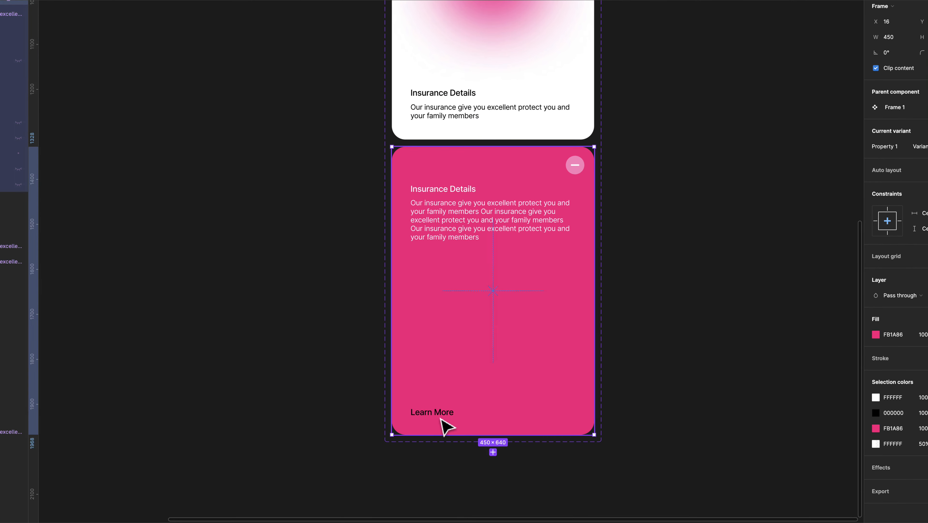
pyautogui.click(441, 498)
pyautogui.click(870, 333)
pyautogui.click(743, 273)
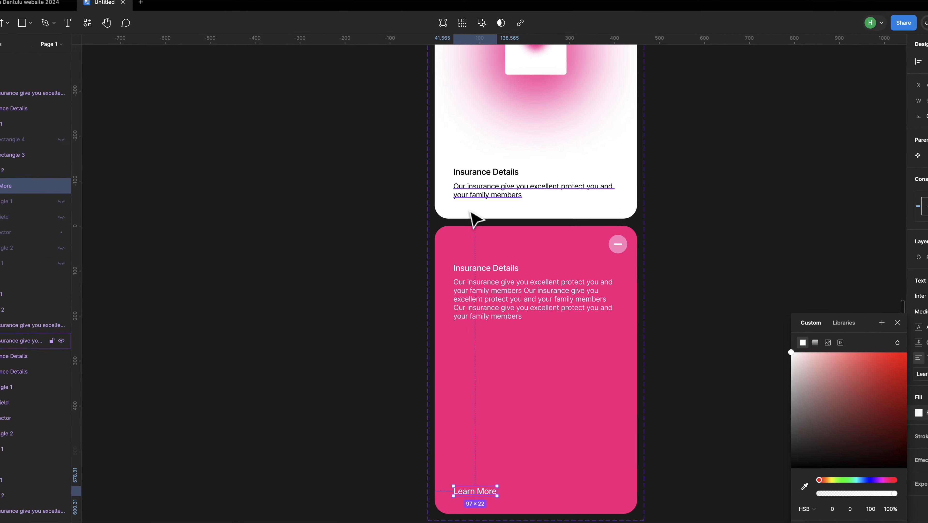
# Step: Copy the white Learn More text from the pink variant and paste it into the second variant
pyautogui.click(395, 150)
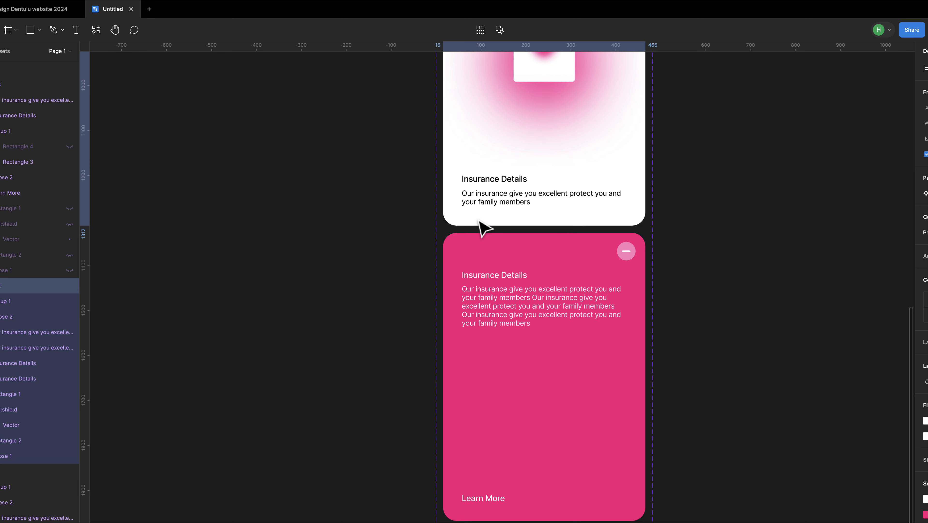
pyautogui.scroll(4, 480, 225)
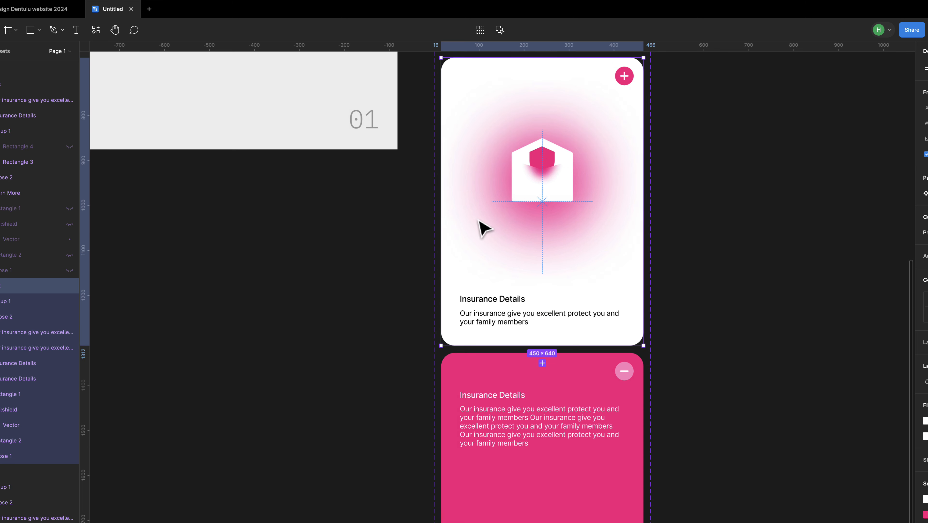
pyautogui.press('super+z')
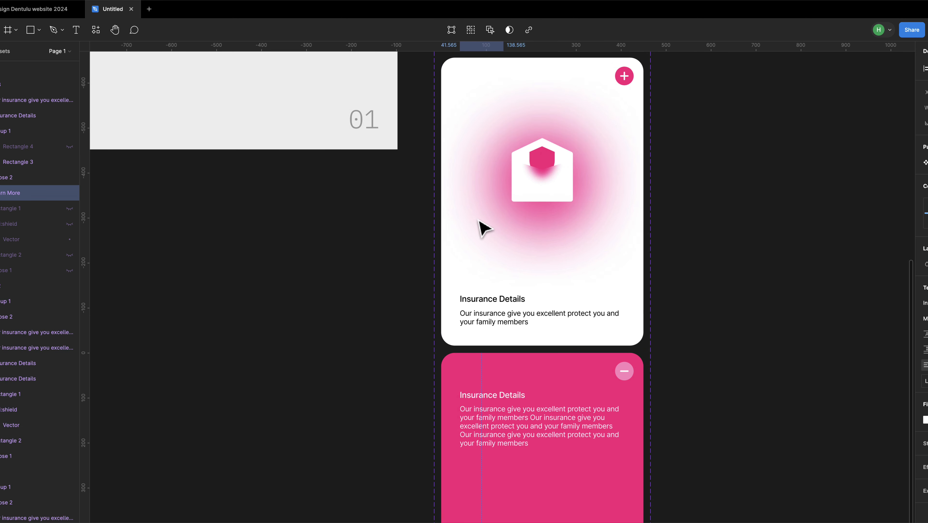
pyautogui.scroll(-3, 497, 293)
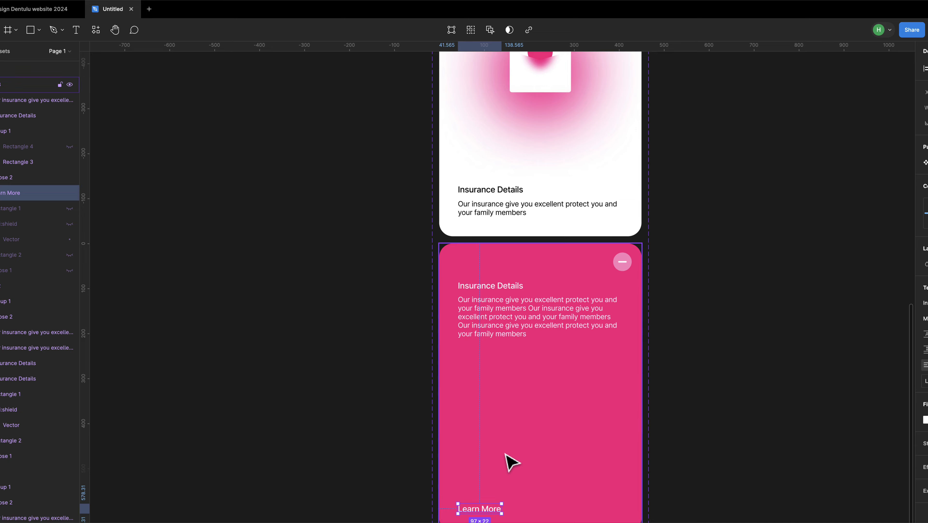
pyautogui.click(729, 356)
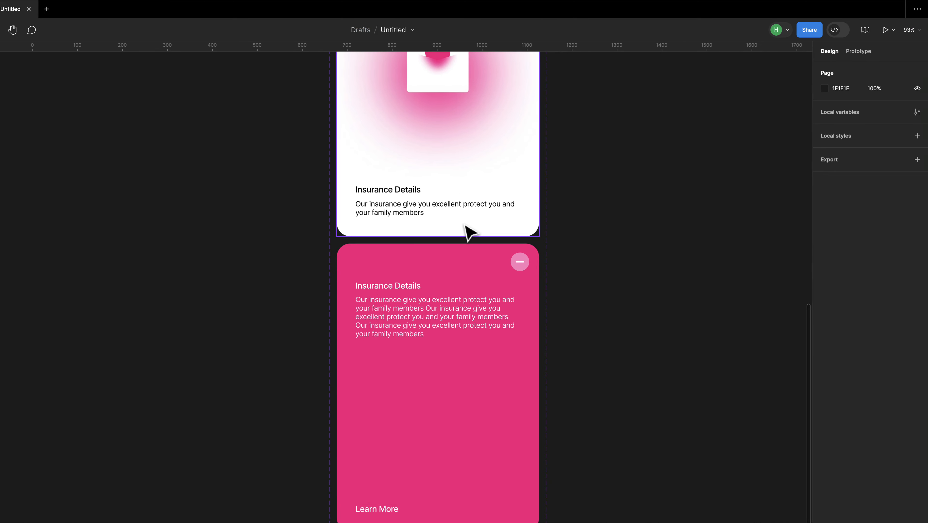
pyautogui.click(464, 224)
pyautogui.press('super+v')
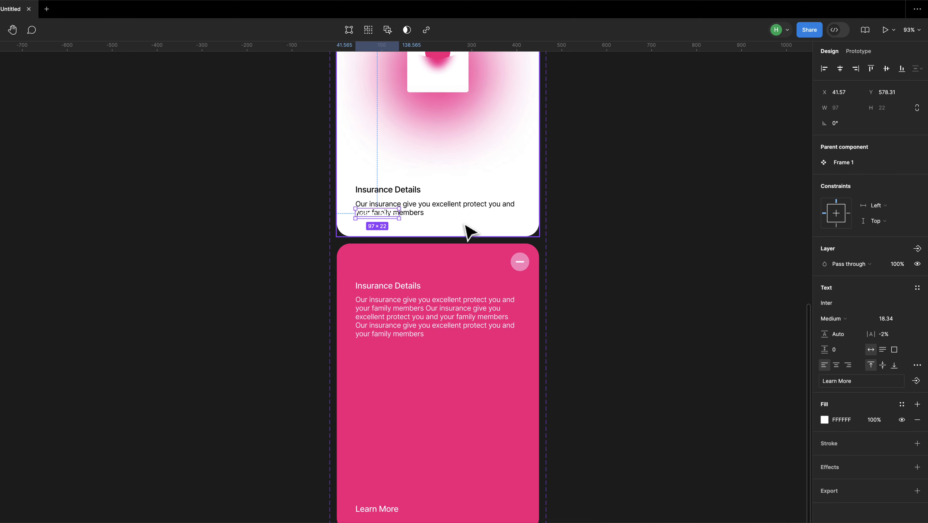
# Step: Move the pasted Learn More text down to about Y 658, outside the second variant's bottom edge, and deselect it
pyautogui.hotkey('shift', 'Down')
pyautogui.hotkey('shift', 'Down')
pyautogui.hotkey('shift', 'Down')
pyautogui.hotkey('shift', 'Down')
pyautogui.hotkey('shift', 'Down')
pyautogui.hotkey('shift', 'Down')
pyautogui.hotkey('shift', 'Down')
pyautogui.hotkey('shift', 'Down')
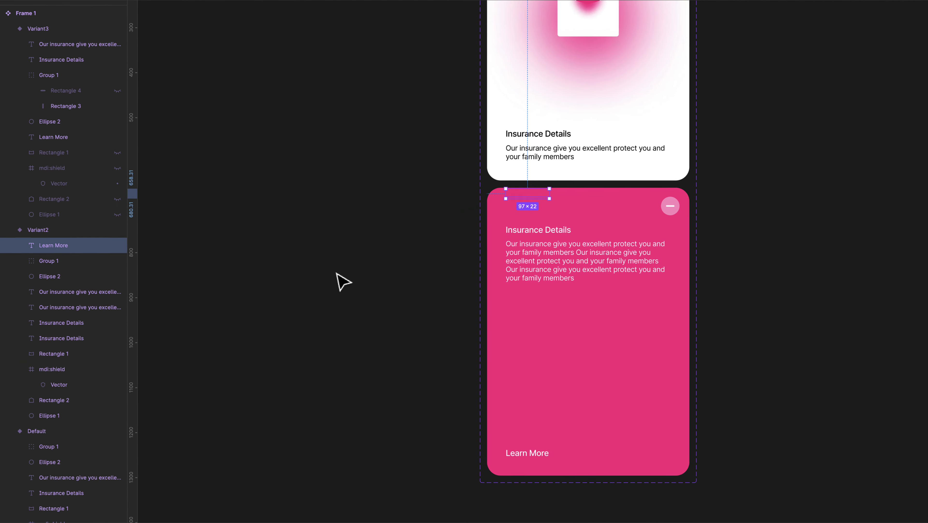
pyautogui.click(310, 312)
# Step: Add a prototype interaction to the first card variant that connects it to Variant2
pyautogui.scroll(-5, 311, 312)
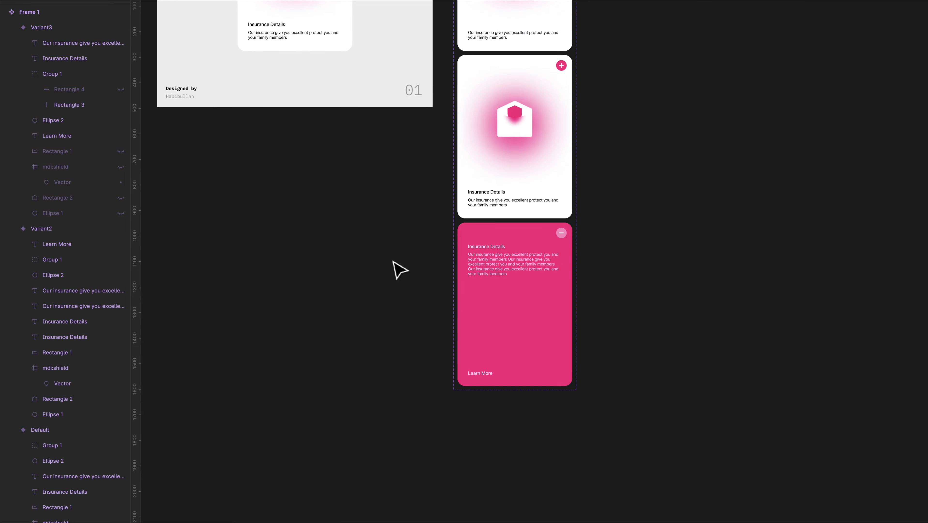
pyautogui.moveTo(279, 296); pyautogui.dragTo(402, 407)
pyautogui.moveTo(507, 366); pyautogui.dragTo(413, 373)
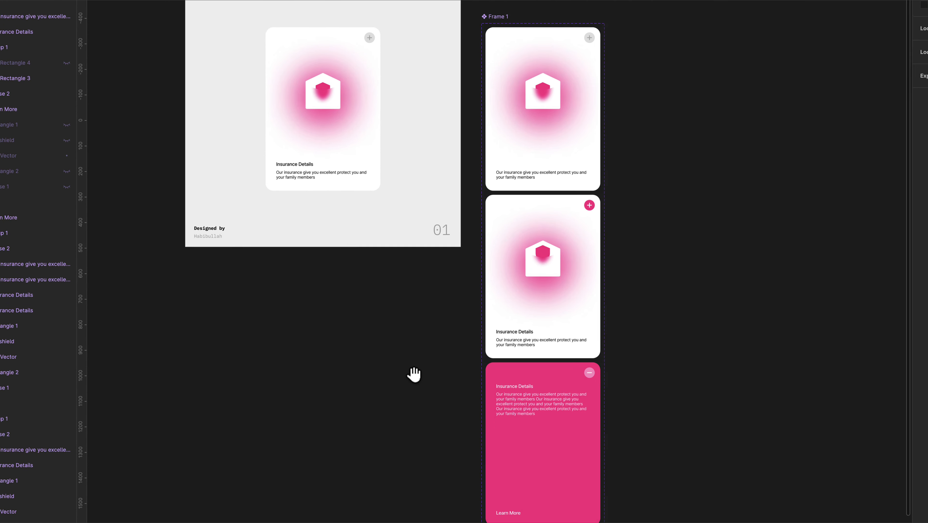
pyautogui.click(507, 188)
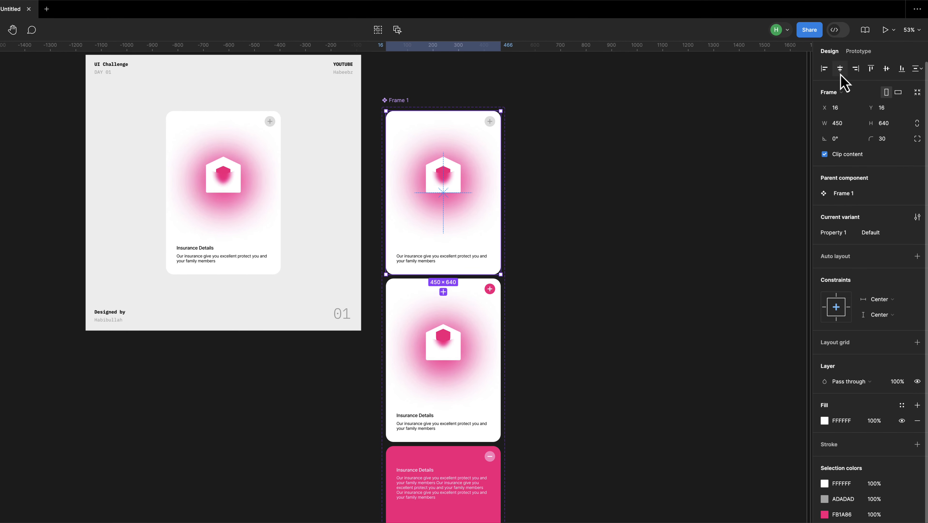
pyautogui.click(859, 52)
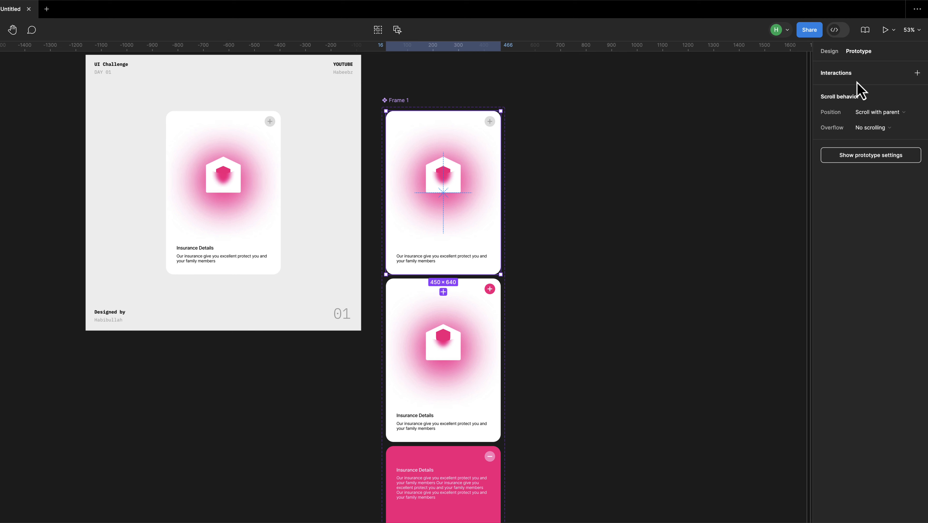
pyautogui.click(917, 74)
pyautogui.click(484, 183)
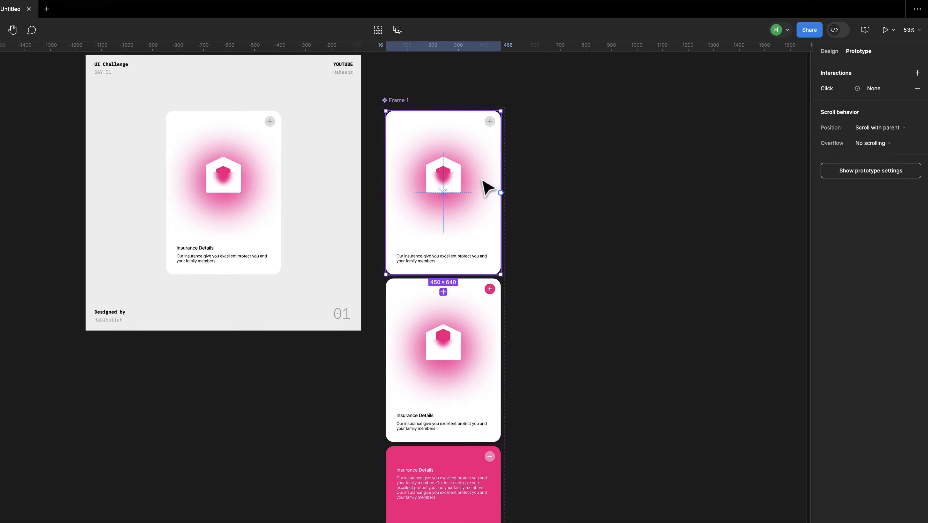
pyautogui.moveTo(501, 192); pyautogui.dragTo(468, 321)
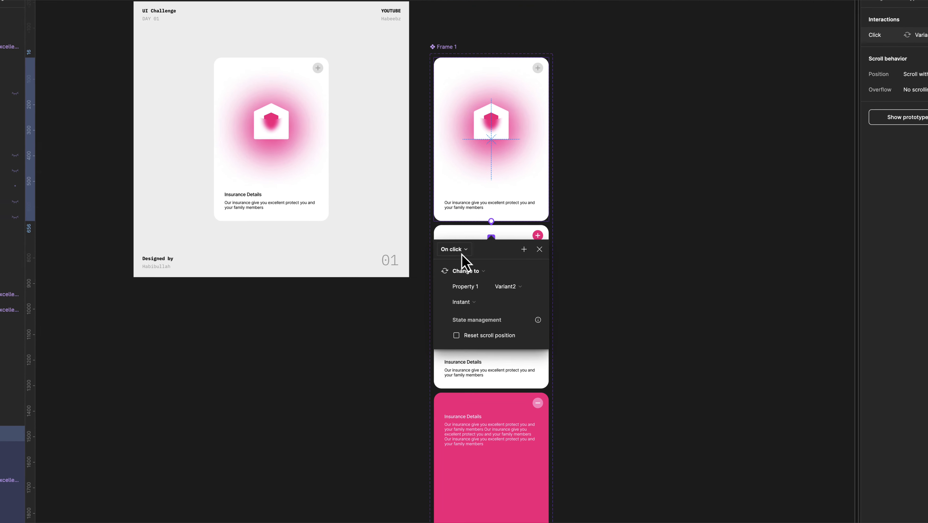
# Step: Set the first variant's interaction to trigger While hovering, with a Smart animate transition and Gentle easing
pyautogui.click(461, 254)
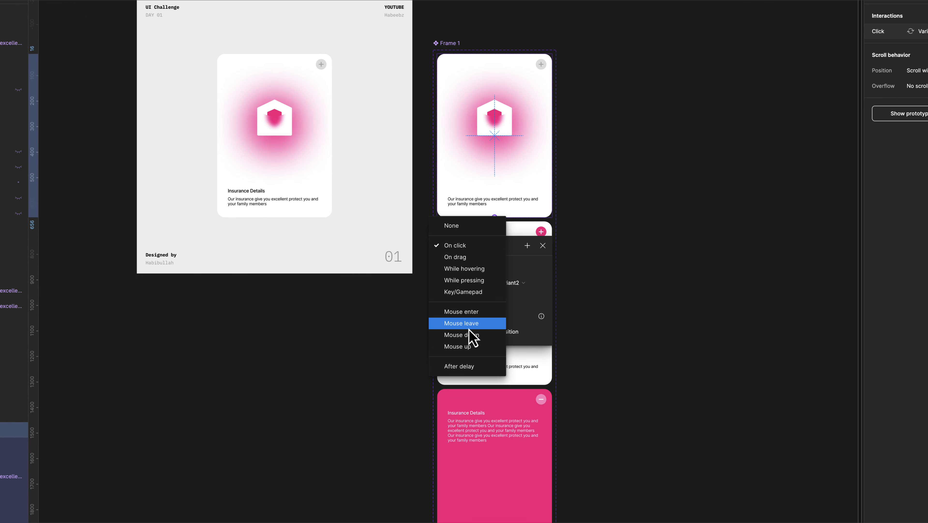
pyautogui.click(470, 270)
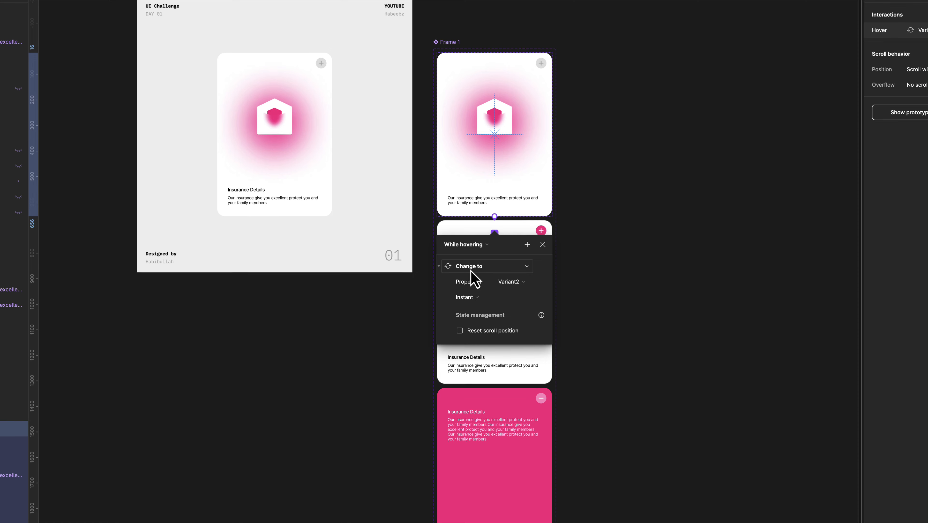
pyautogui.click(471, 297)
pyautogui.click(484, 296)
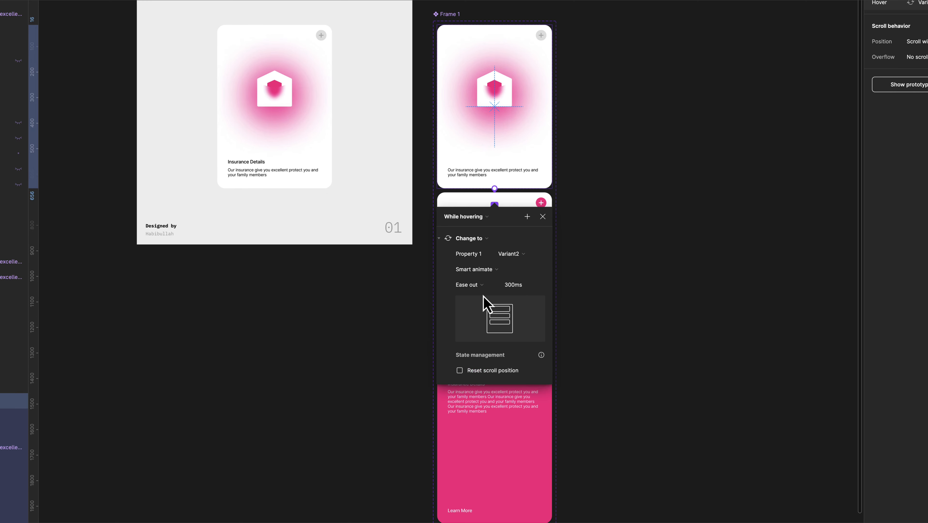
pyautogui.click(482, 285)
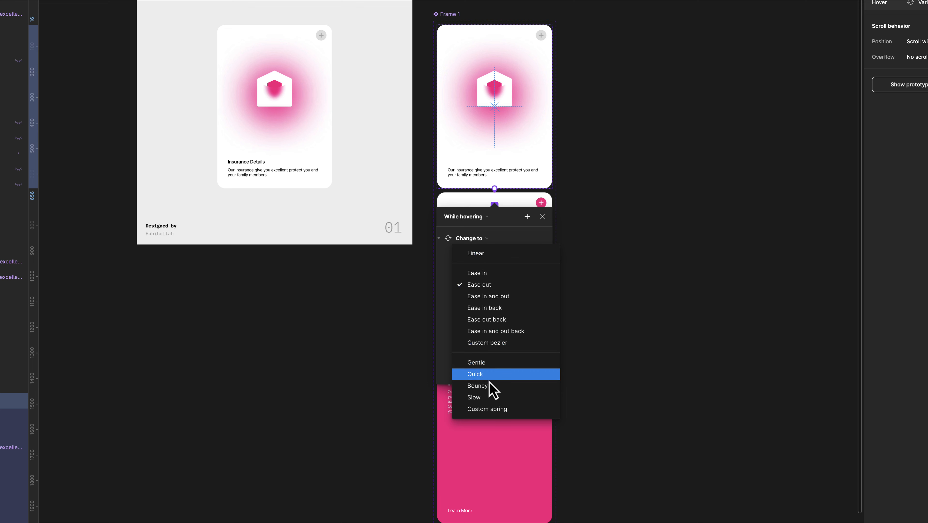
pyautogui.click(487, 367)
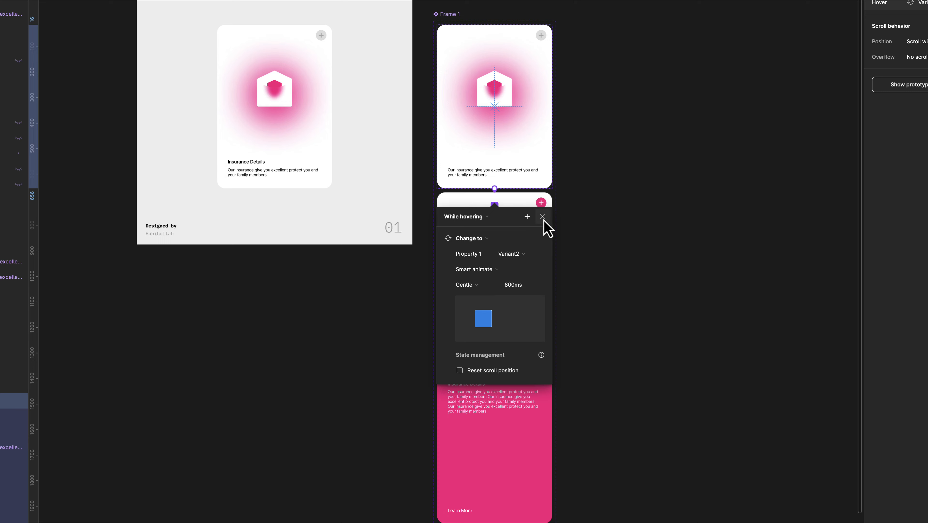
pyautogui.click(524, 216)
# Step: Connect the second card variant to the pink Variant3 with an On click interaction using Smart animate and Gentle easing
pyautogui.click(533, 262)
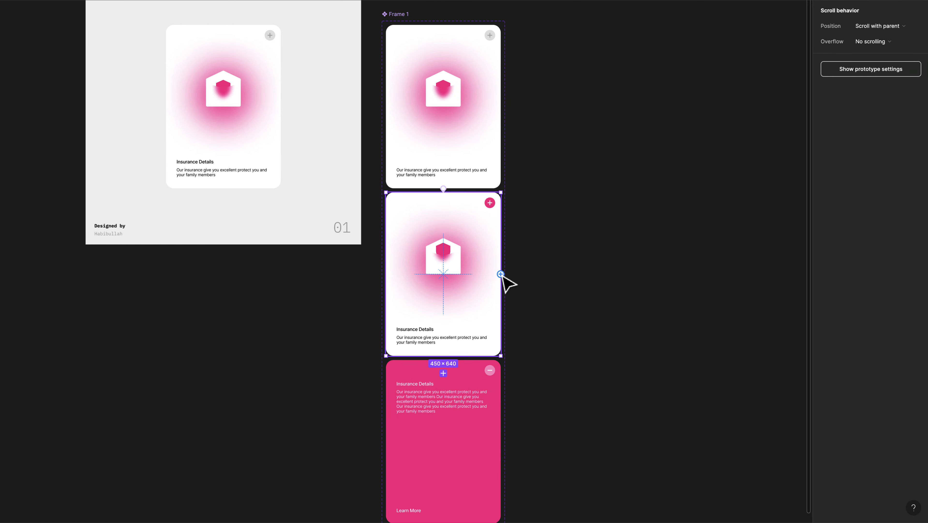
pyautogui.click(463, 387)
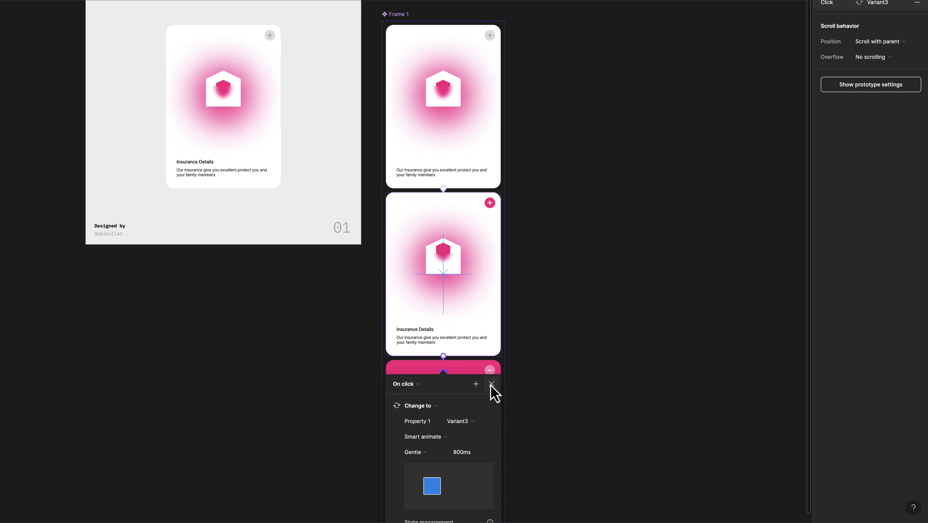
pyautogui.scroll(-2, 476, 430)
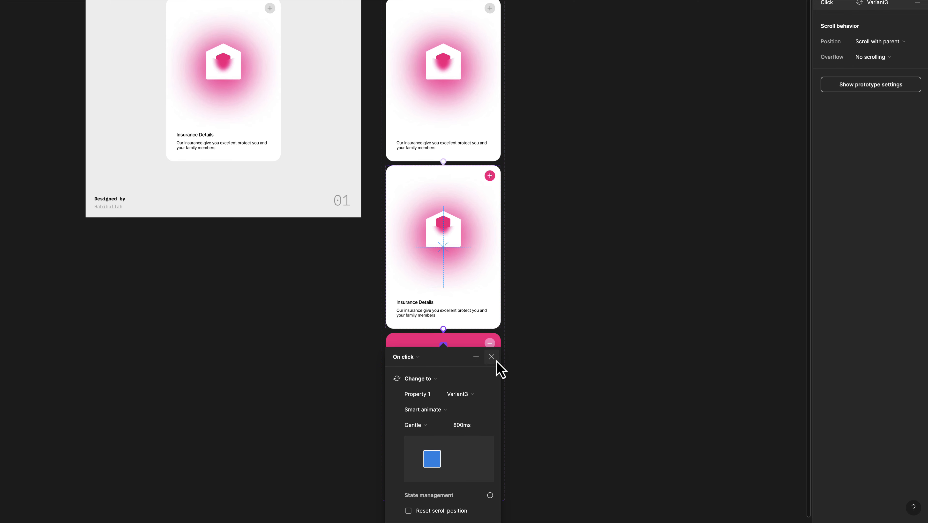
pyautogui.click(491, 356)
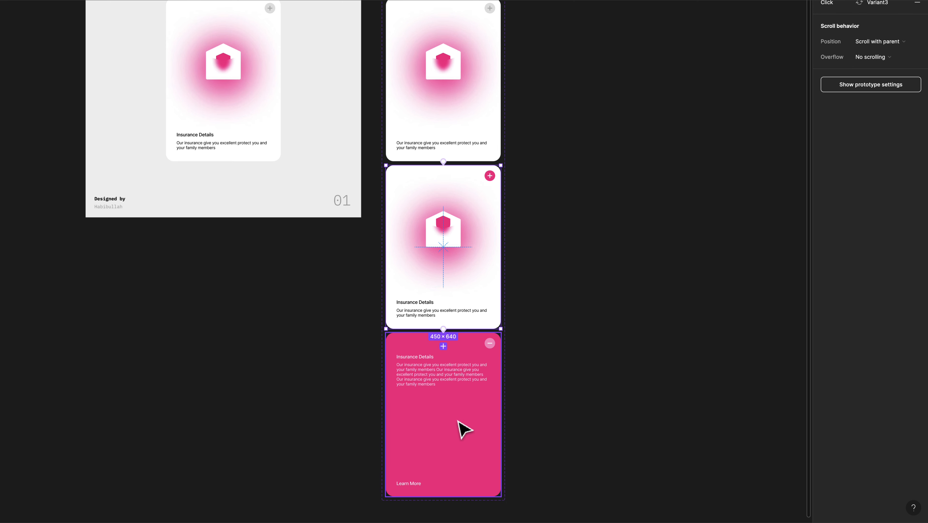